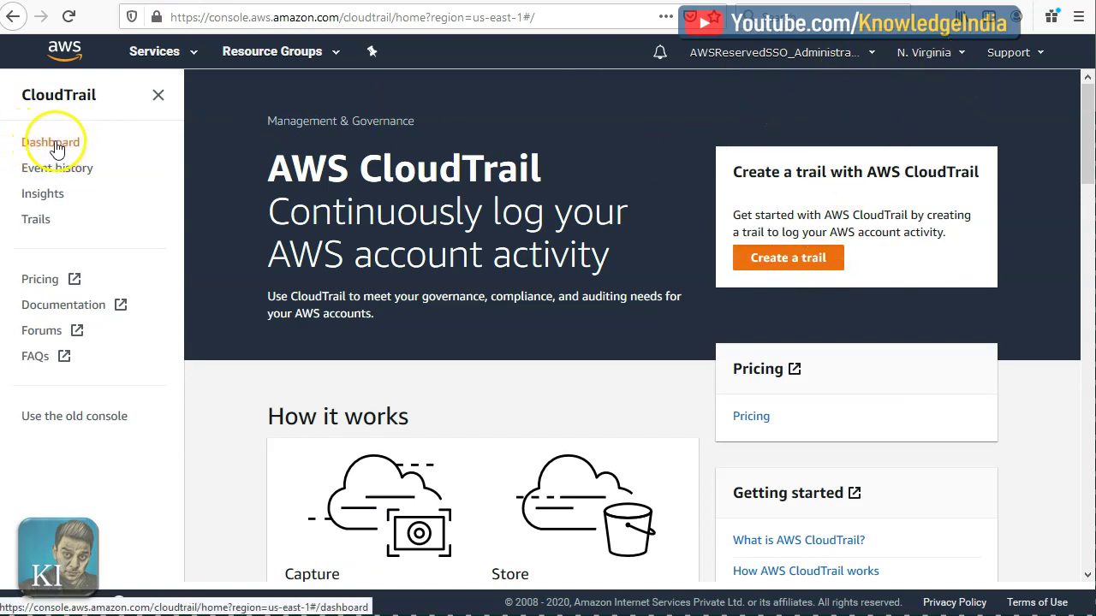
View the CloudTrail trails list and open the FMW Logging account's management console with AdministratorAccess
click(37, 219)
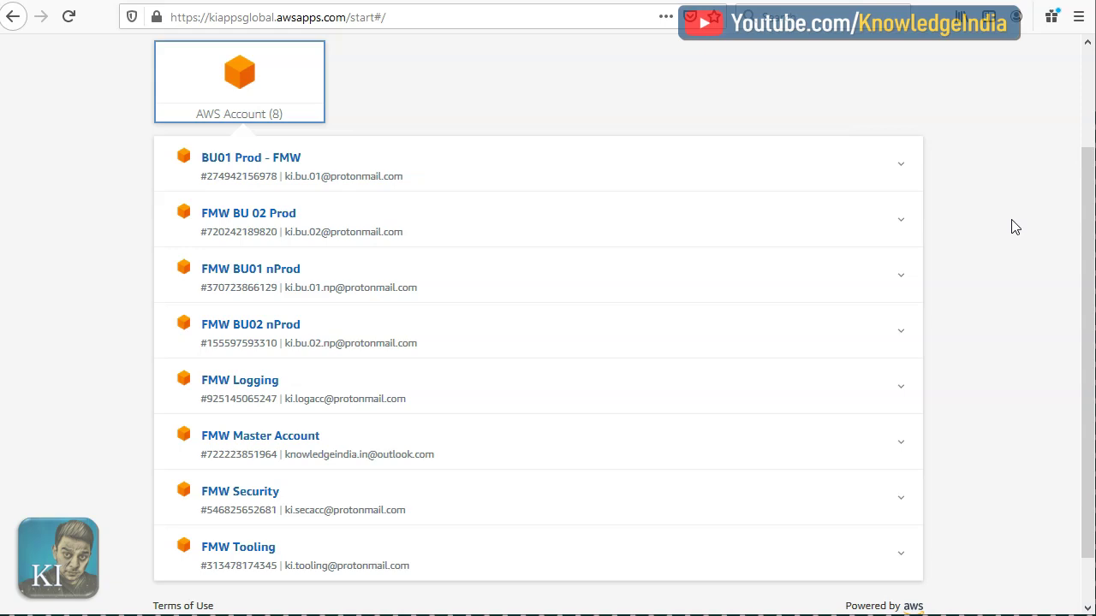
click(364, 383)
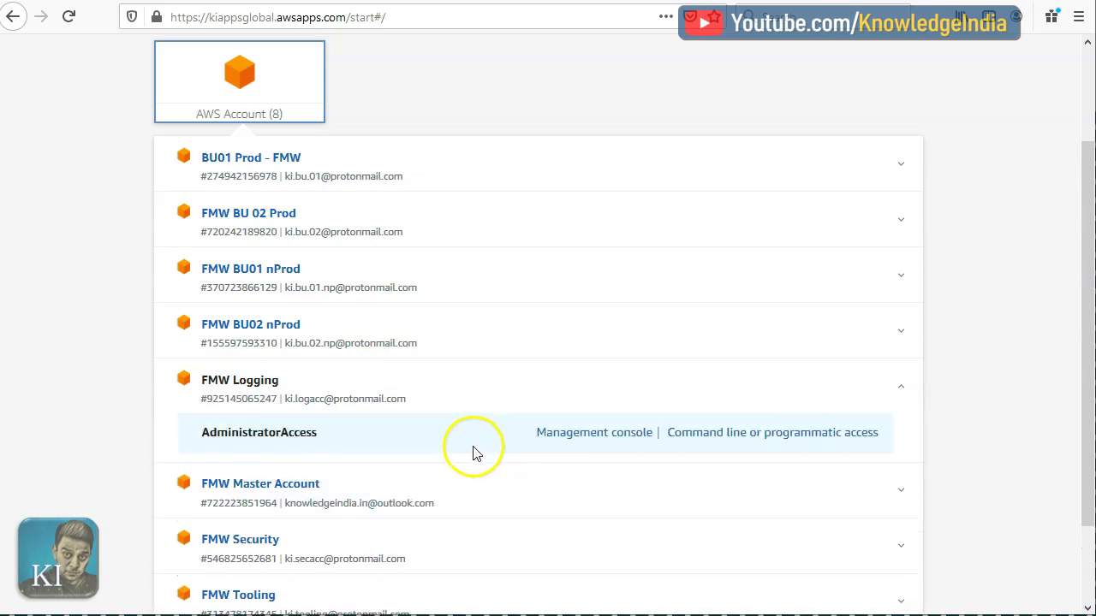
click(589, 440)
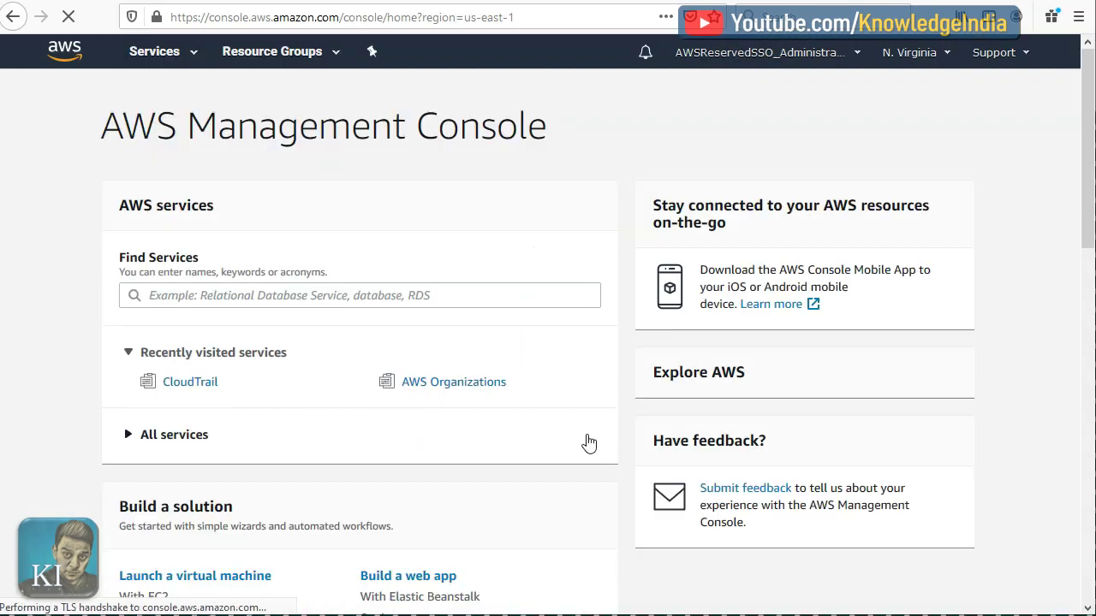
Find the S3 service in the FMW Logging account and open its bucket list
click(254, 295)
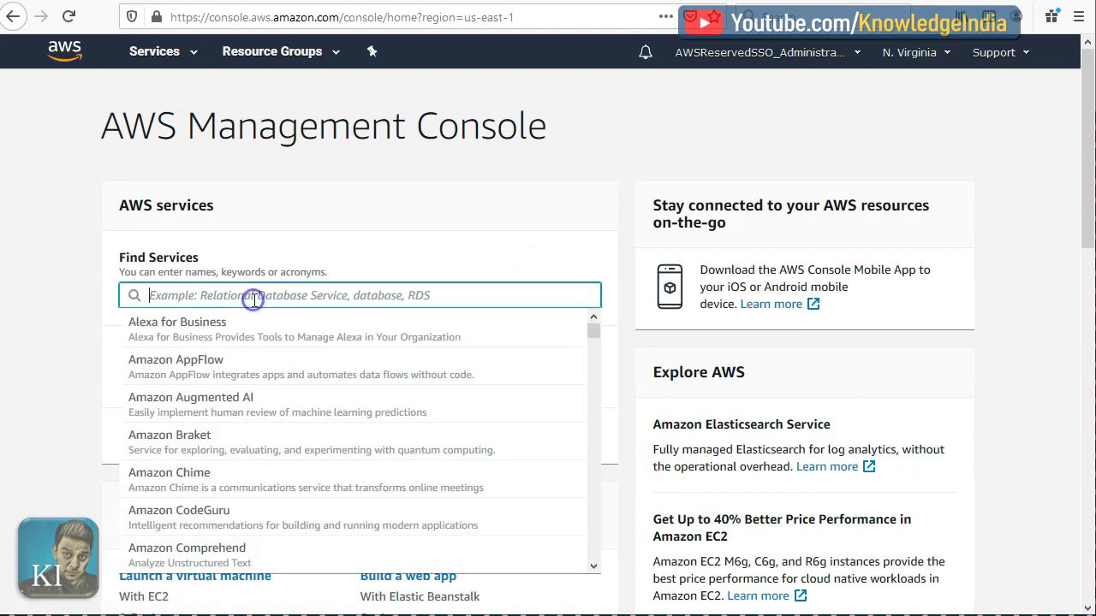
text(s3)
click(245, 331)
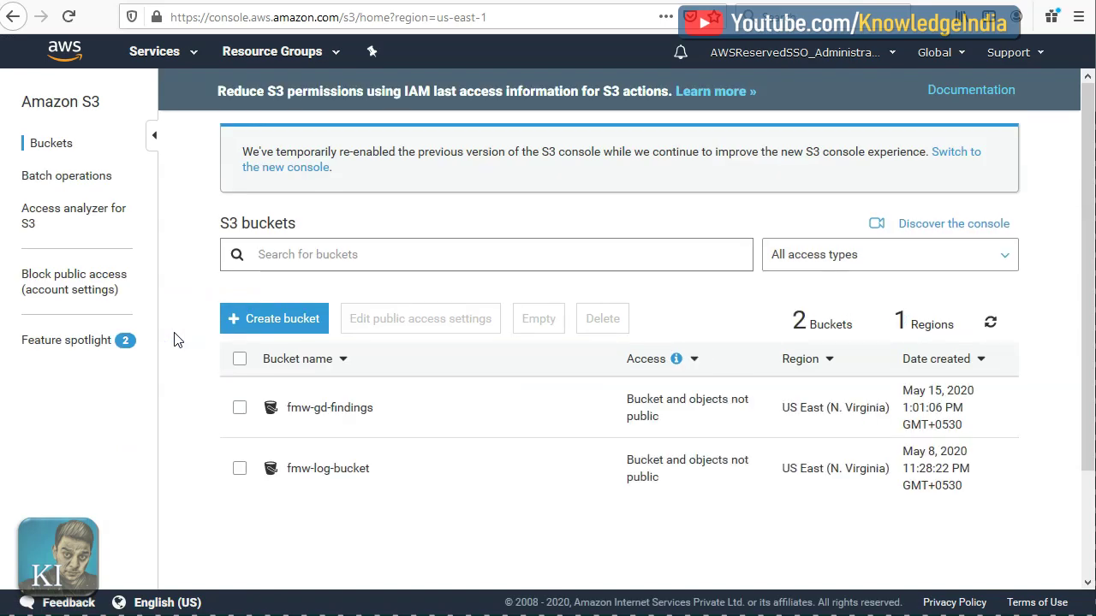
click(177, 340)
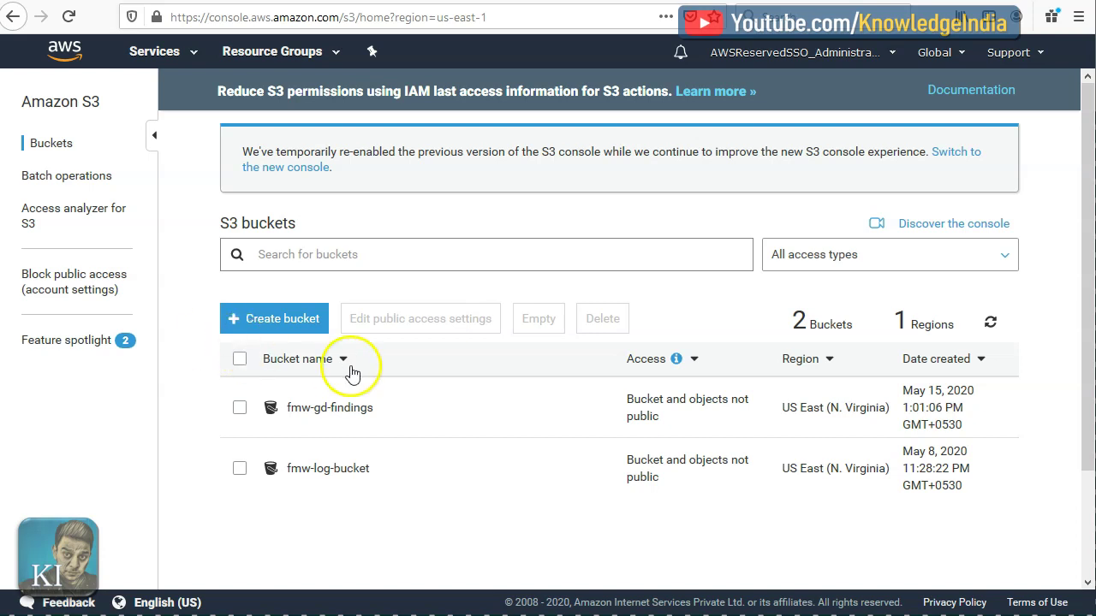
Create an S3 bucket named fmw-log-cloudtrail-bucket in US East (N. Virginia), keeping the default options and all public access blocked
click(281, 322)
click(314, 274)
text(fmw-log-cloudtrail-bucket)
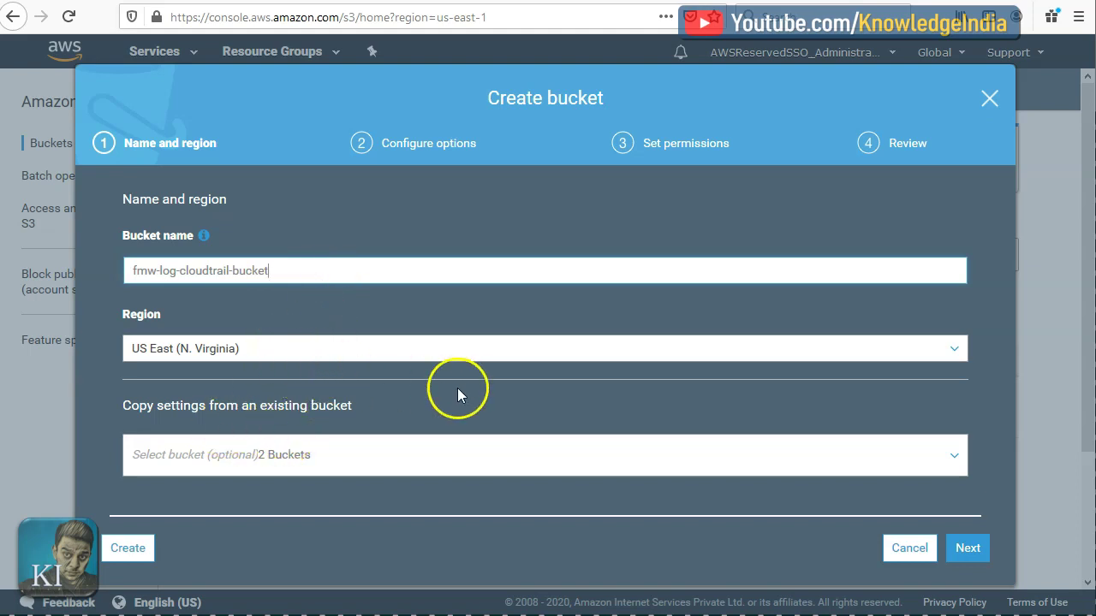
click(966, 548)
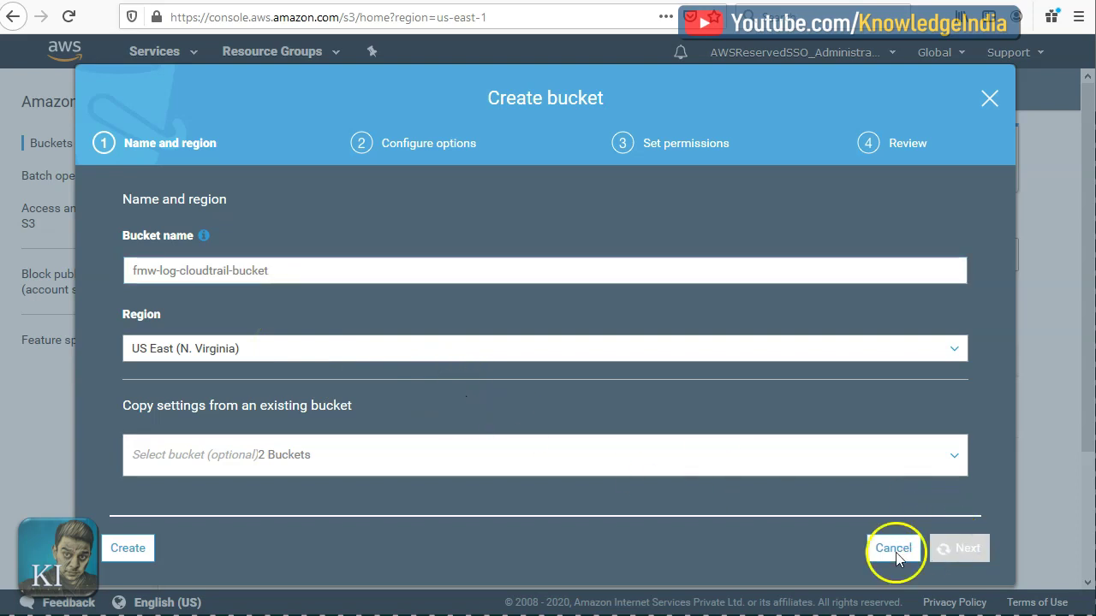
scroll(556, 395, down, 5)
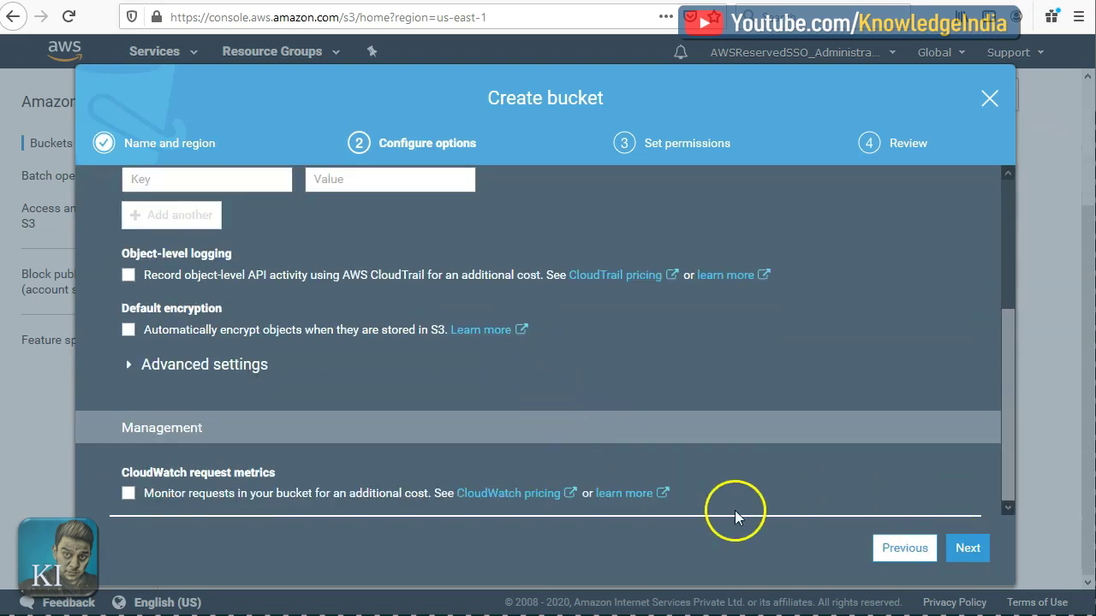
click(968, 548)
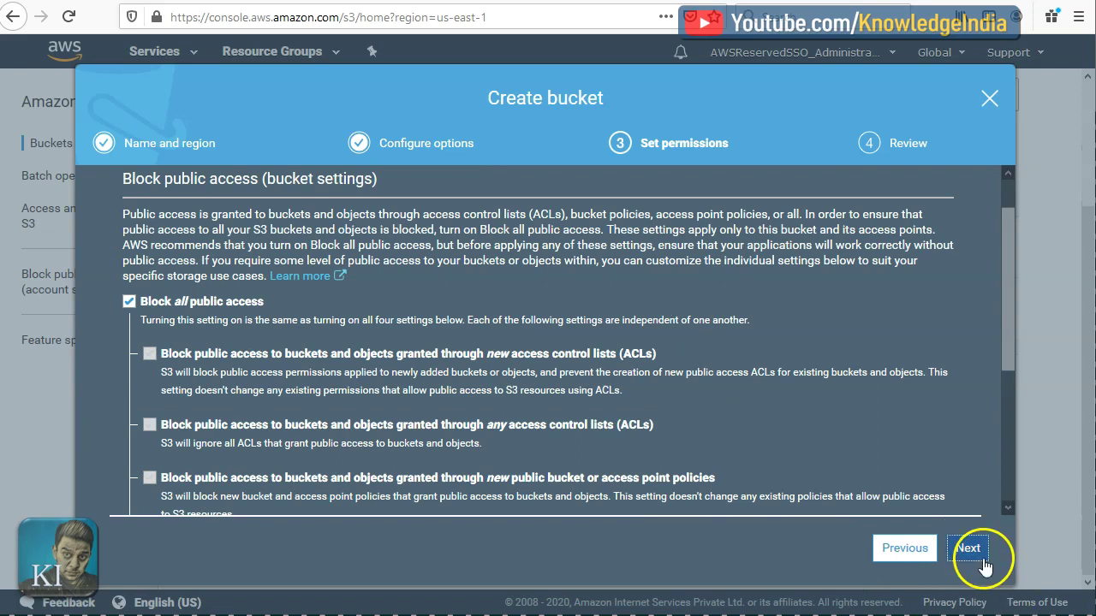
click(984, 565)
click(942, 550)
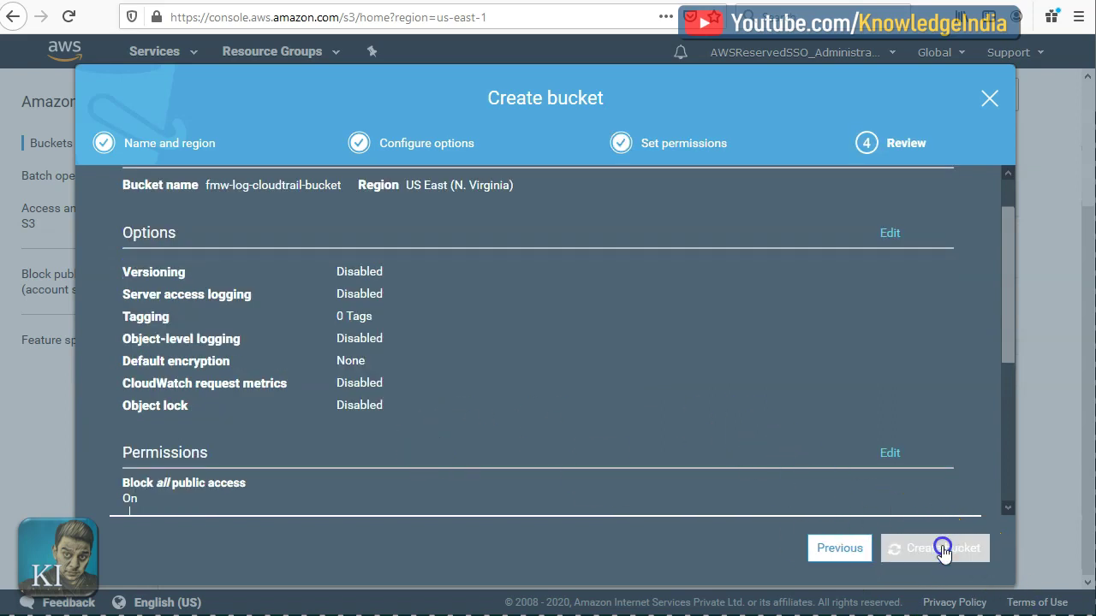
click(895, 547)
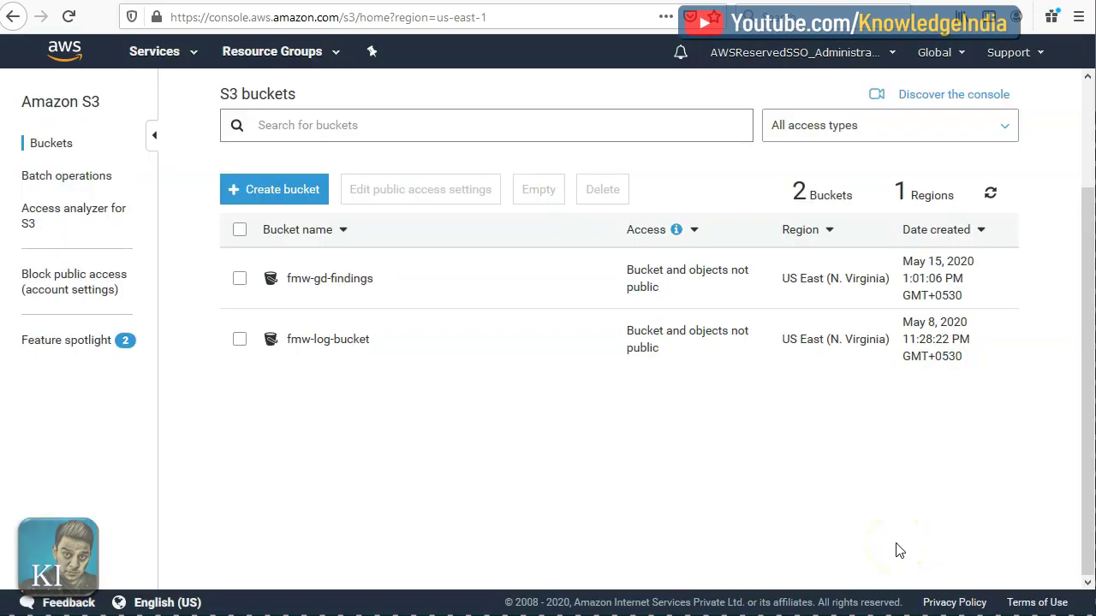
Open the bucket policy editor in the permissions of fmw-log-cloudtrail-bucket
click(384, 409)
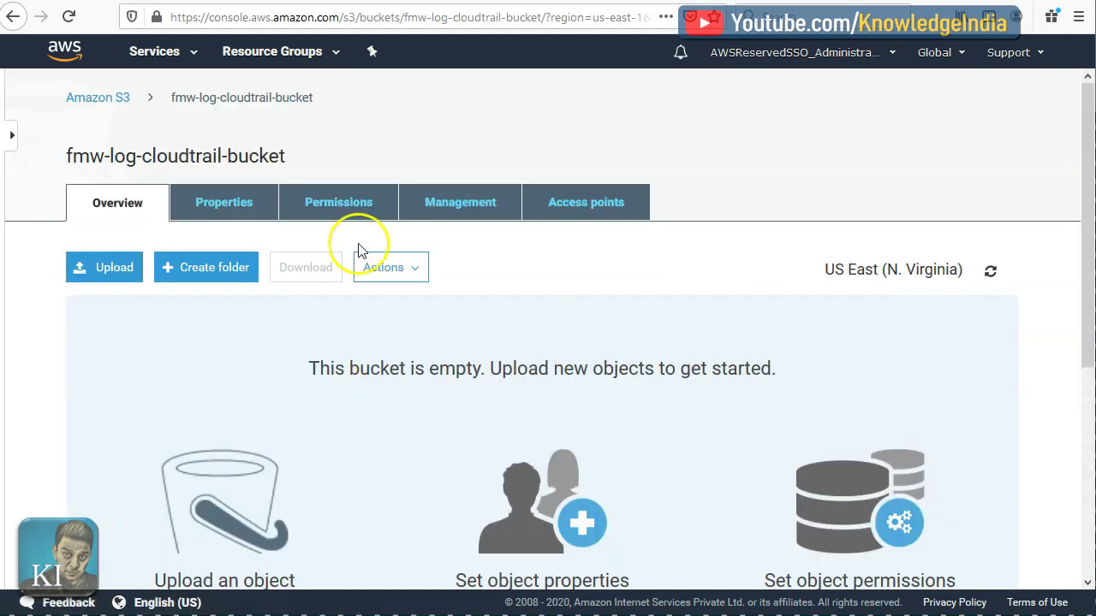
click(355, 212)
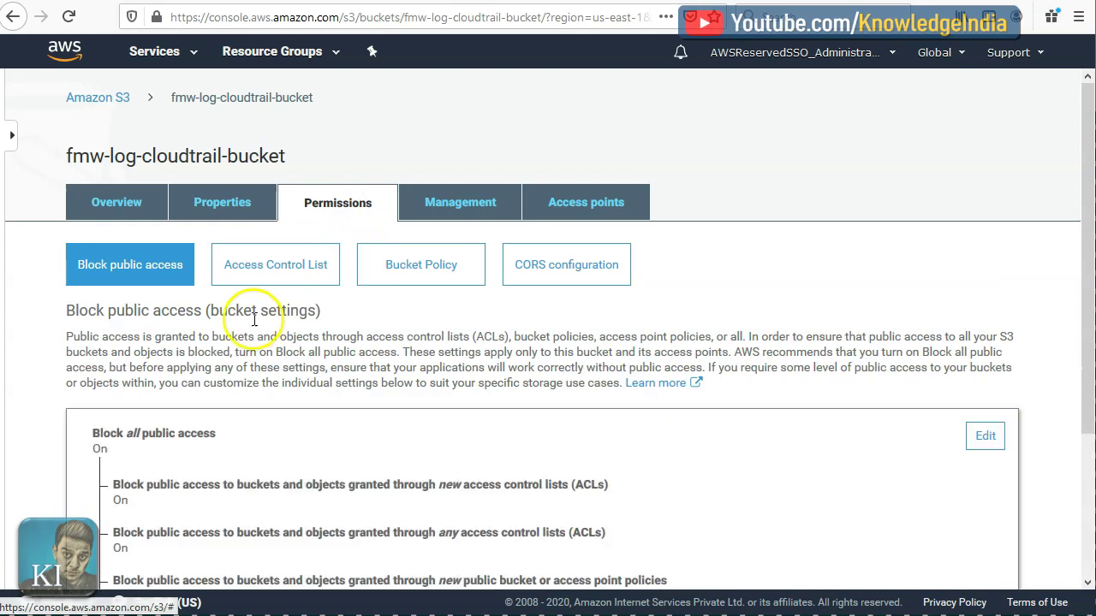
click(417, 285)
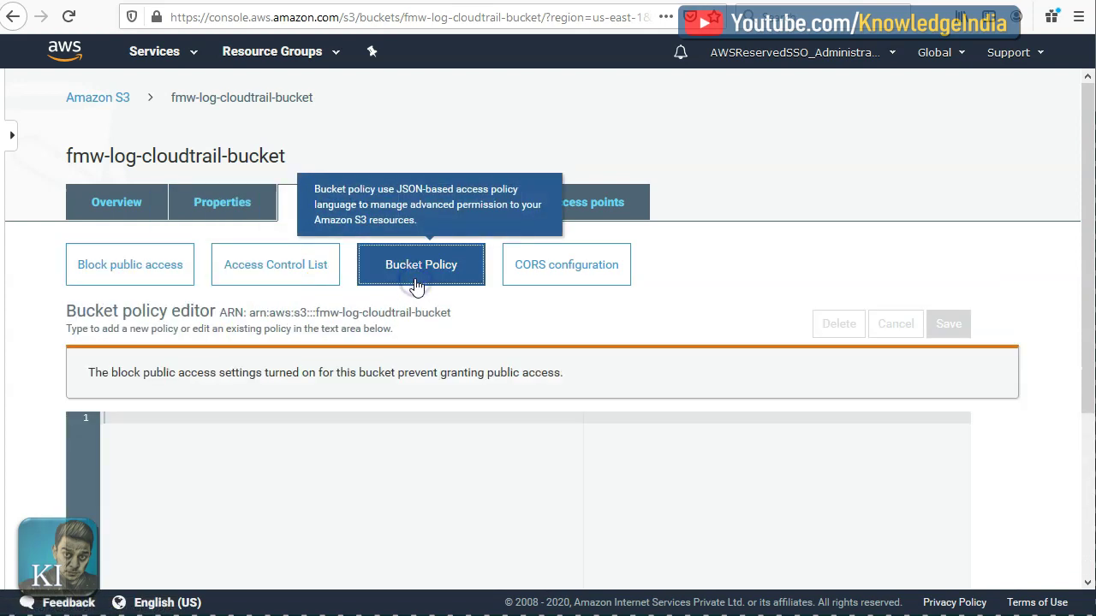
click(410, 469)
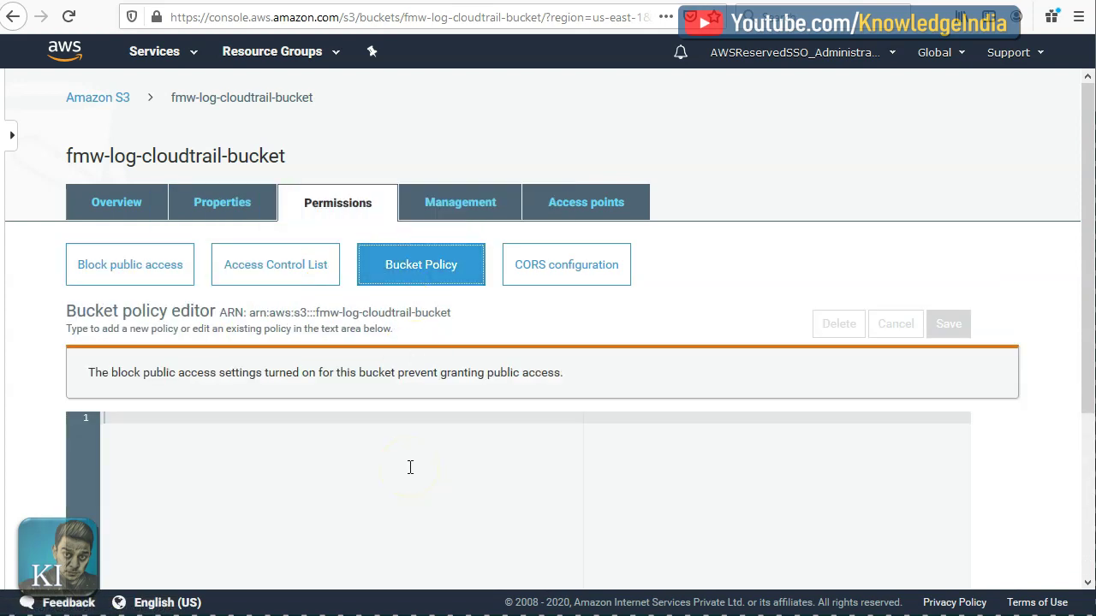
Switch to the CloudTrail User Guide's organization bucket policy and examine the AWSCloudTrailAclCheck20150319 statement's action and resource
key(ctrl+Tab)
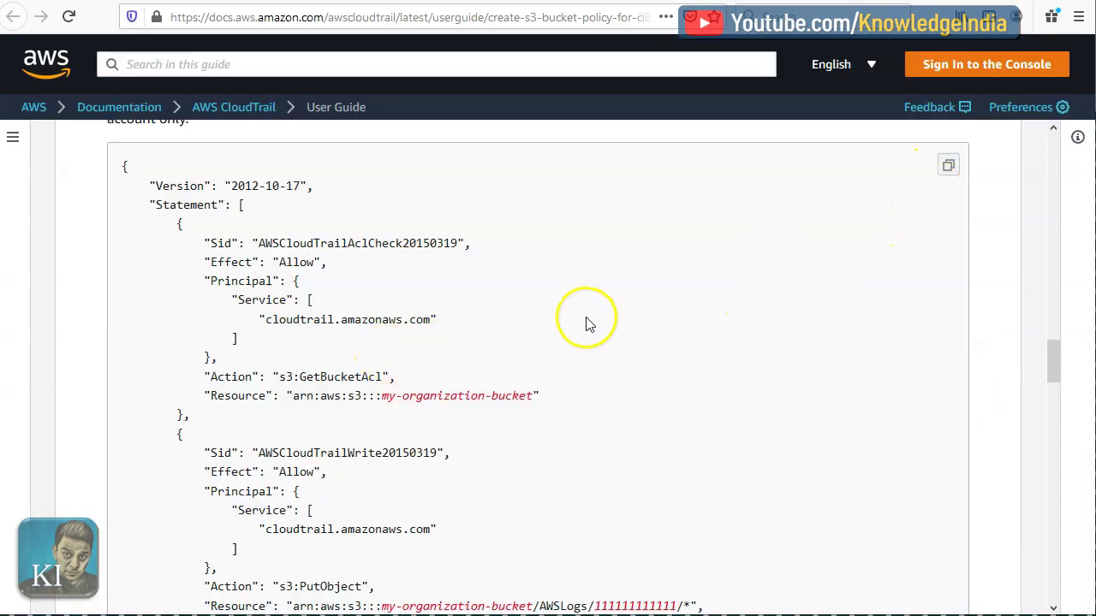
scroll(233, 320, down, 10)
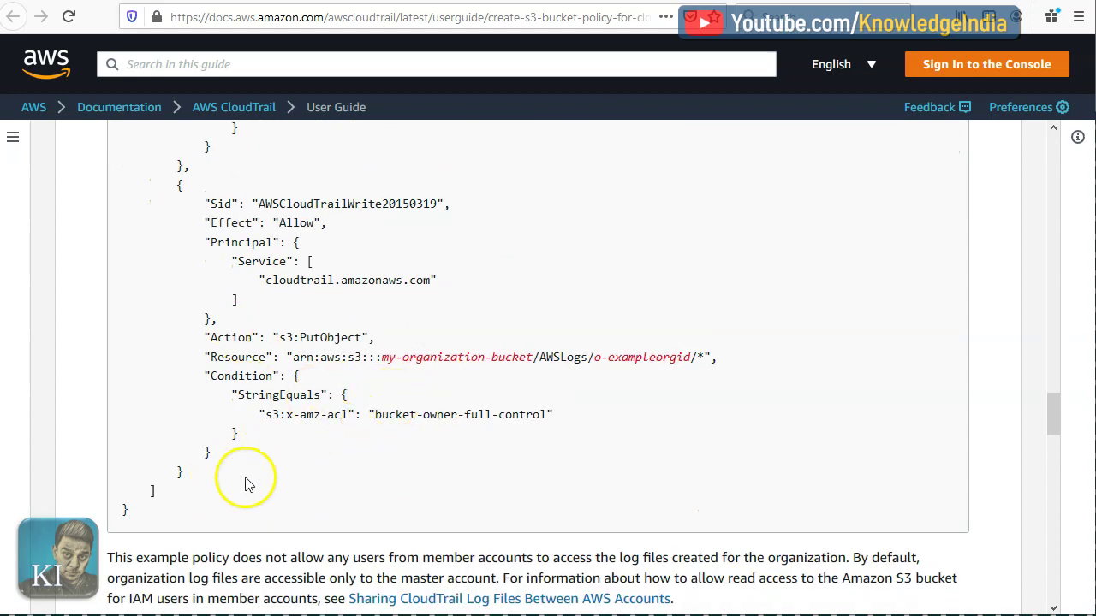
scroll(660, 339, up, 4)
scroll(804, 300, up, 3)
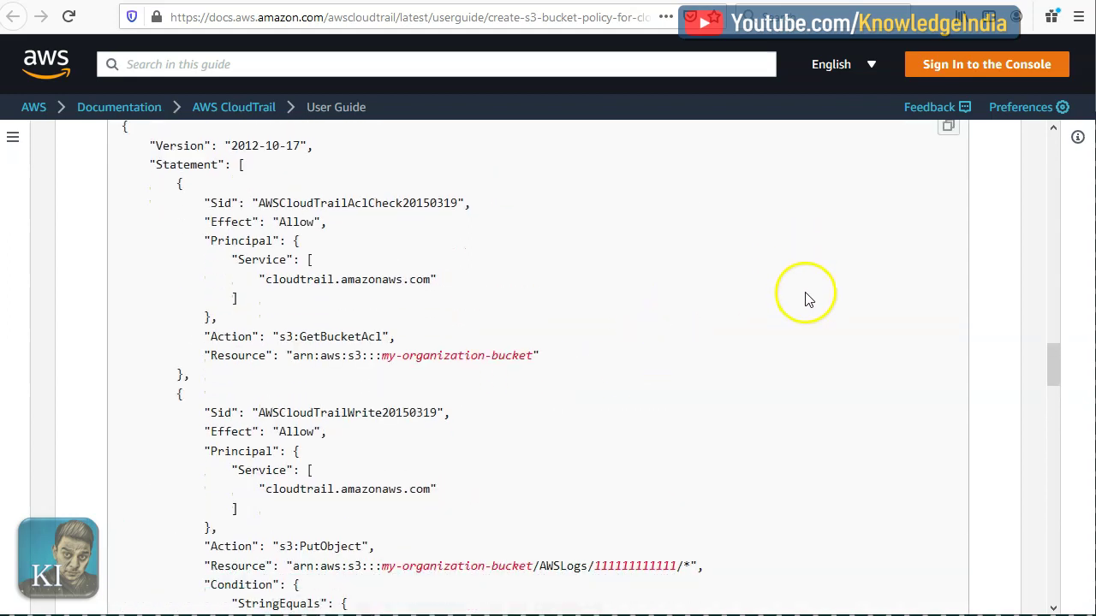
scroll(334, 250, up, 1)
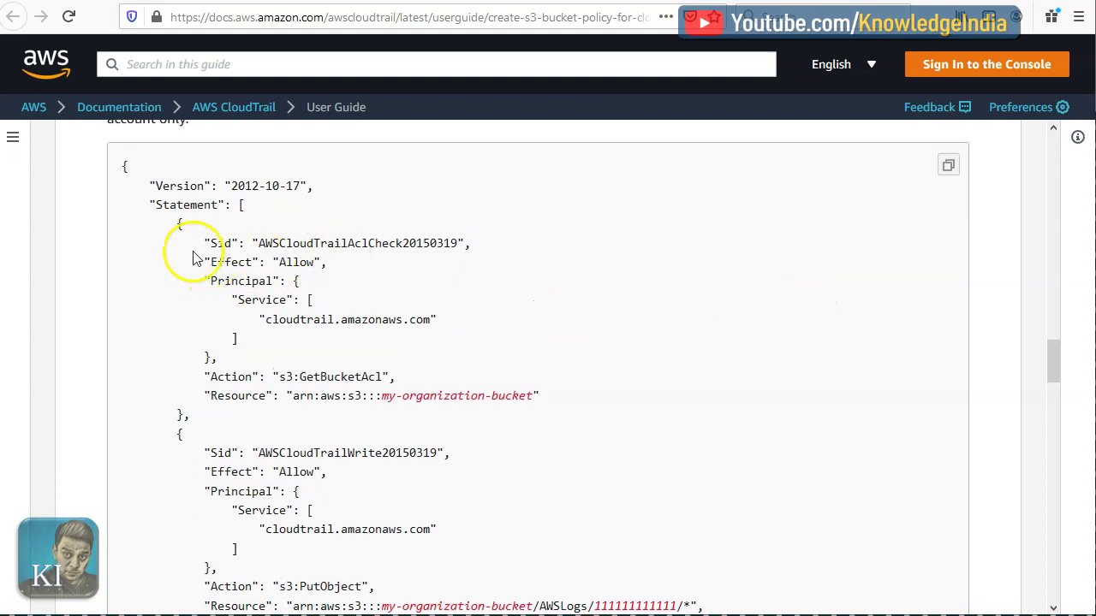
drag(178, 224, 219, 414)
click(409, 322)
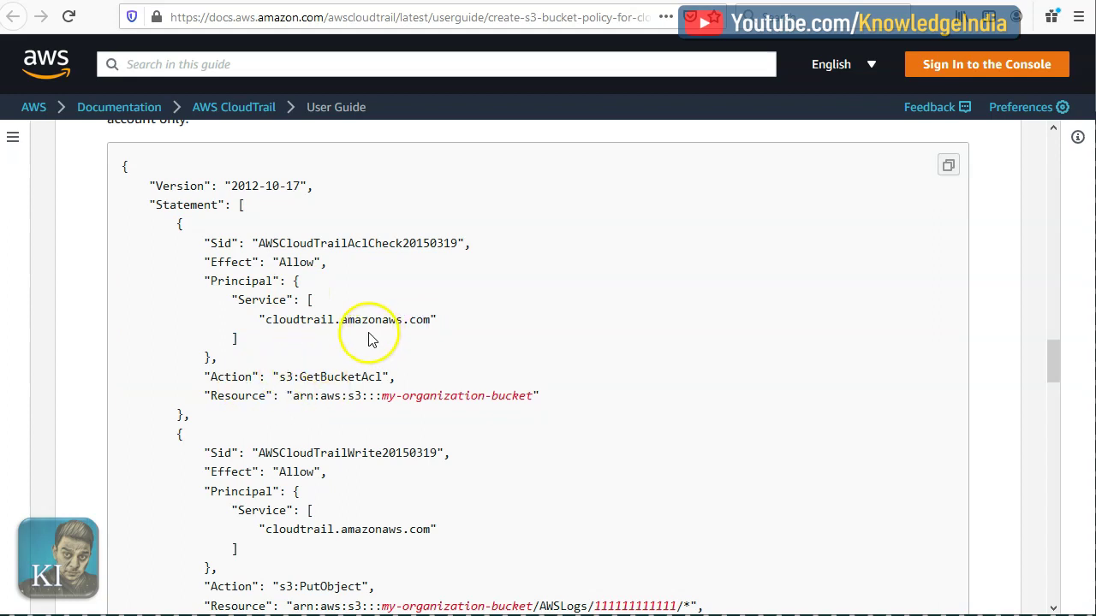
drag(300, 377, 382, 376)
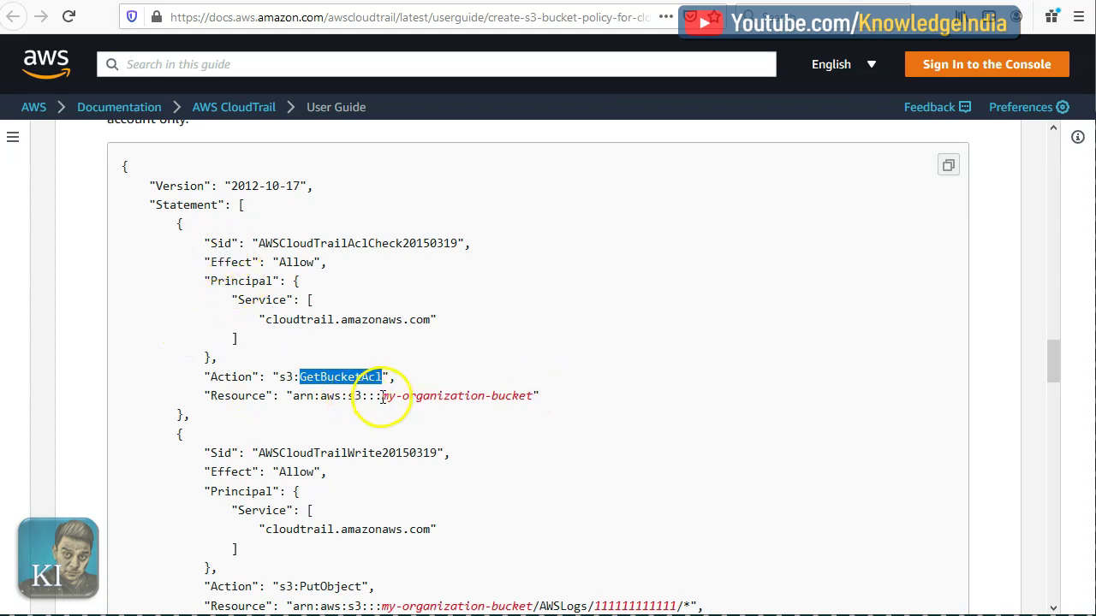
drag(381, 395, 487, 395)
Compare the extent of the two AWSCloudTrailWrite20150319 statements in the example bucket policy
scroll(359, 391, down, 2)
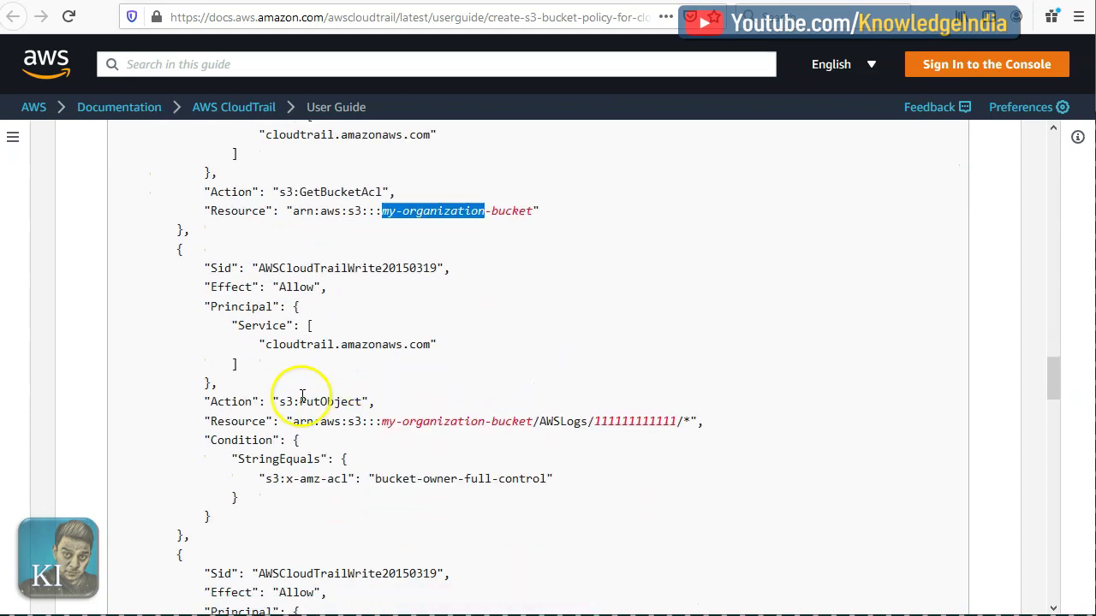
scroll(240, 248, down, 1)
drag(176, 155, 215, 448)
scroll(330, 391, down, 3)
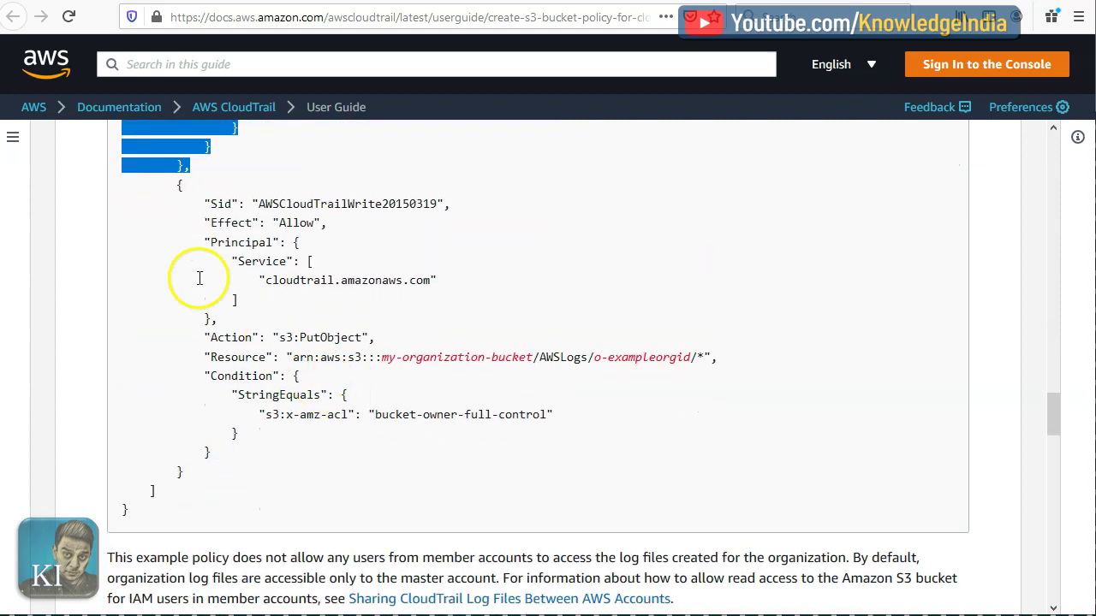
drag(176, 185, 228, 463)
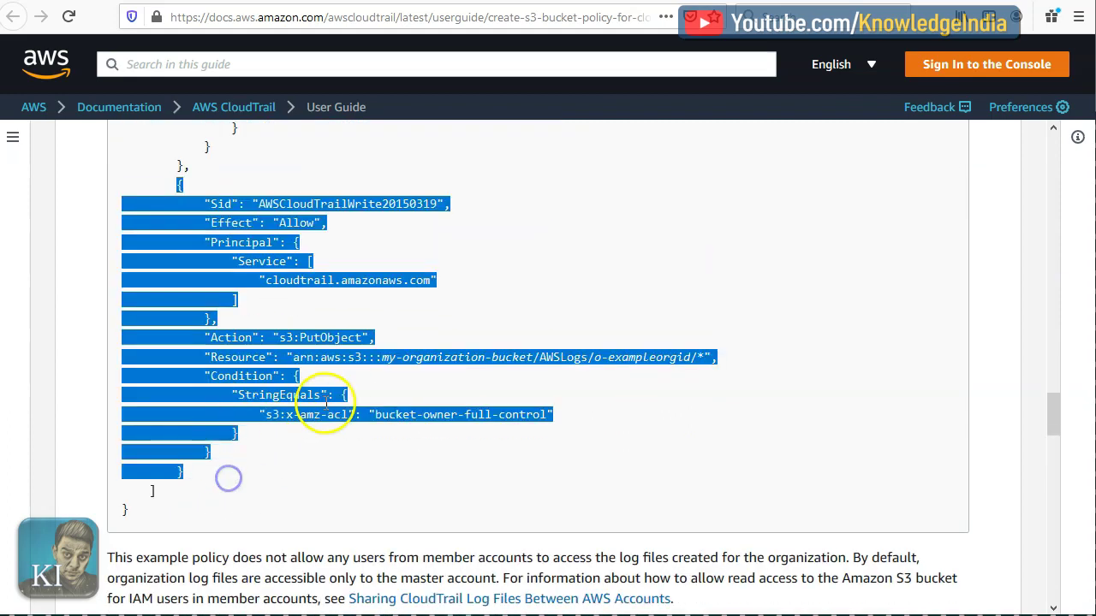
scroll(568, 349, up, 1)
click(569, 344)
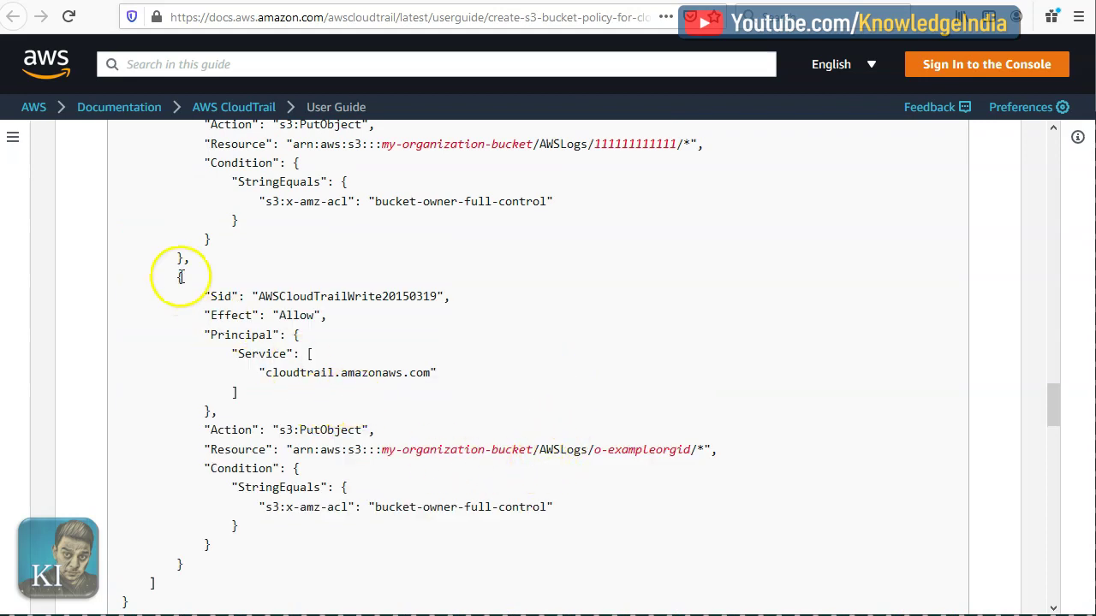
Examine the first AWSCloudTrailWrite20150319 statement's s3:PutObject action, its resource path with the account ID, and its condition
scroll(318, 452, up, 3)
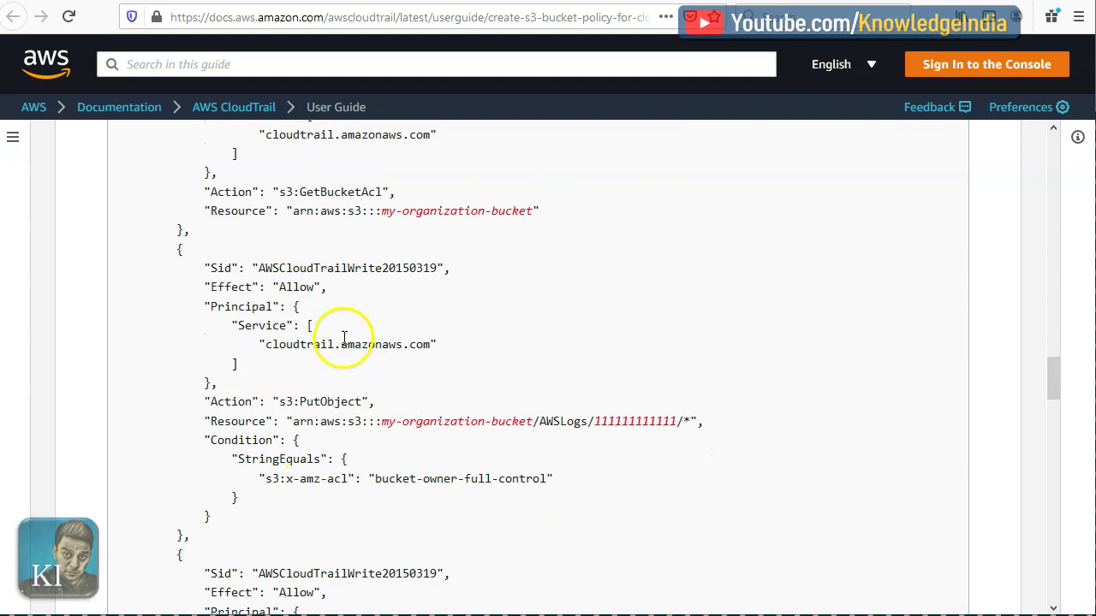
double_click(288, 403)
drag(363, 400, 366, 401)
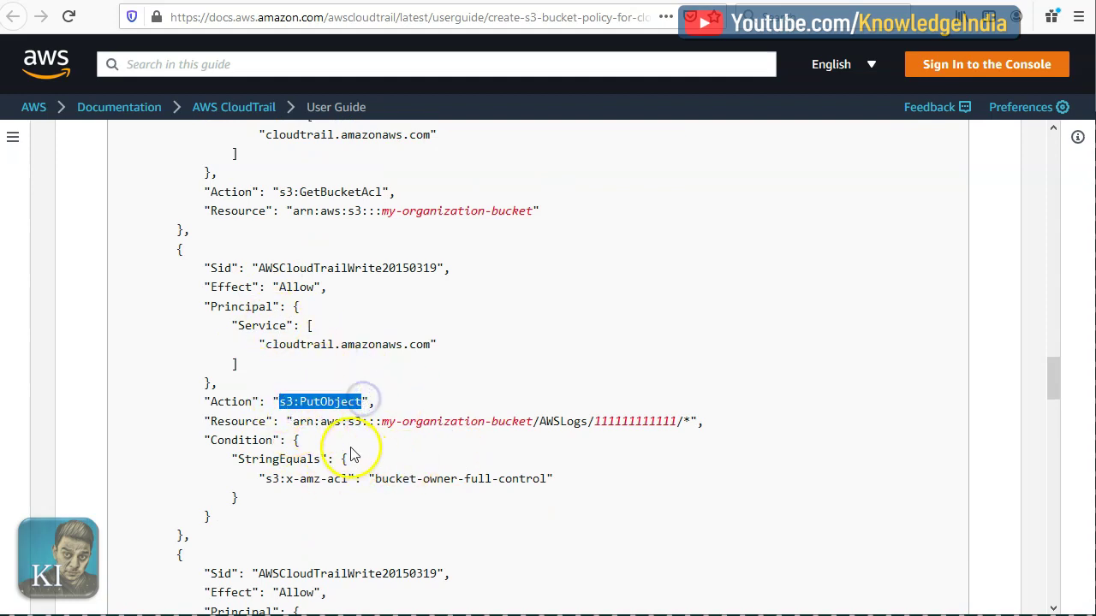
click(455, 423)
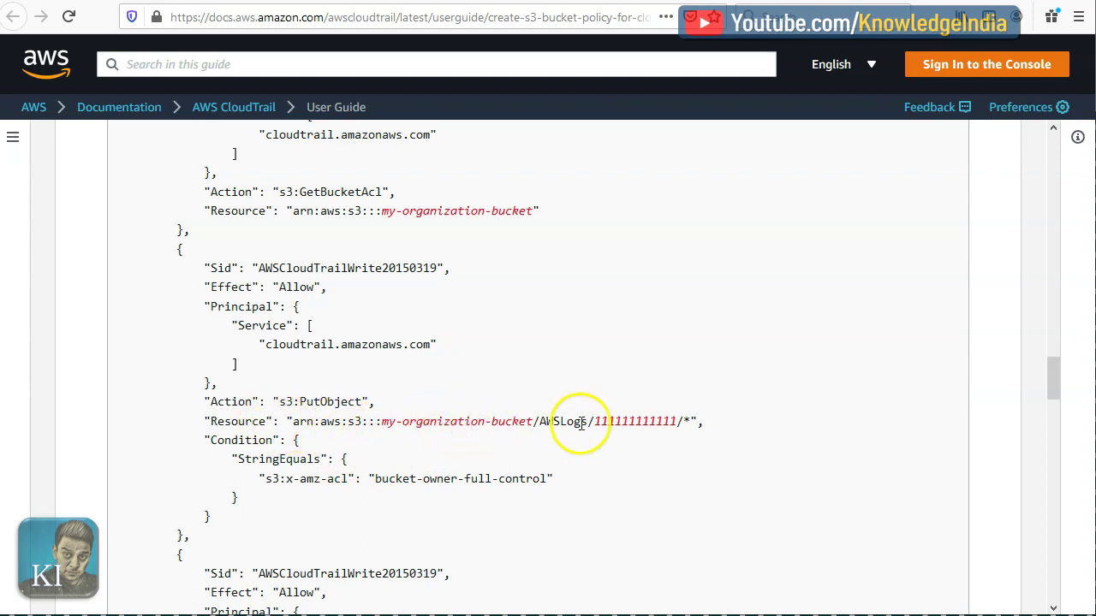
drag(525, 422, 431, 419)
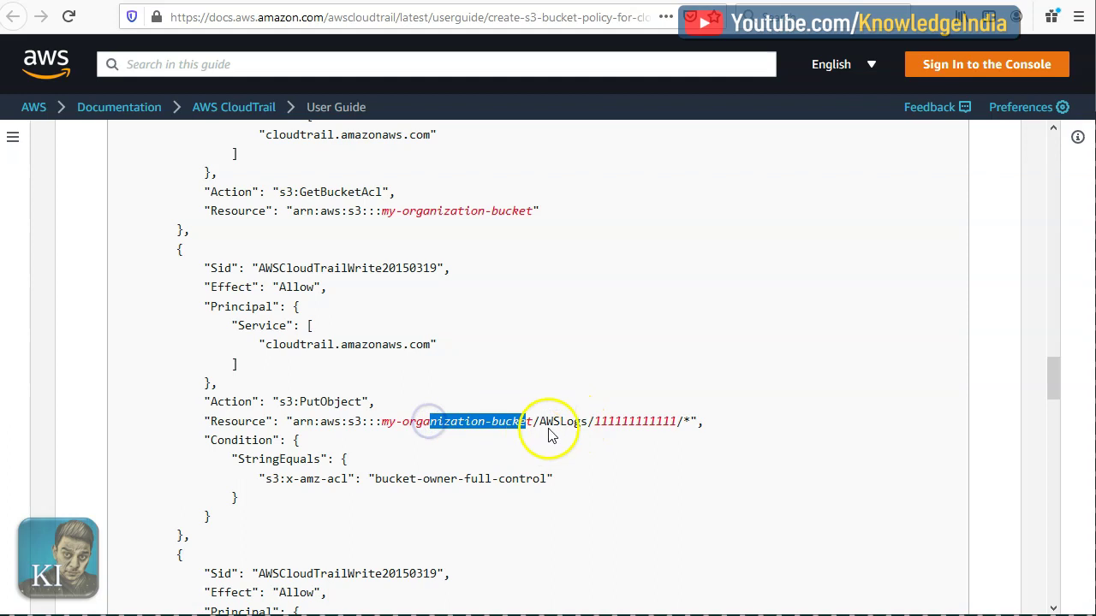
drag(608, 422, 698, 422)
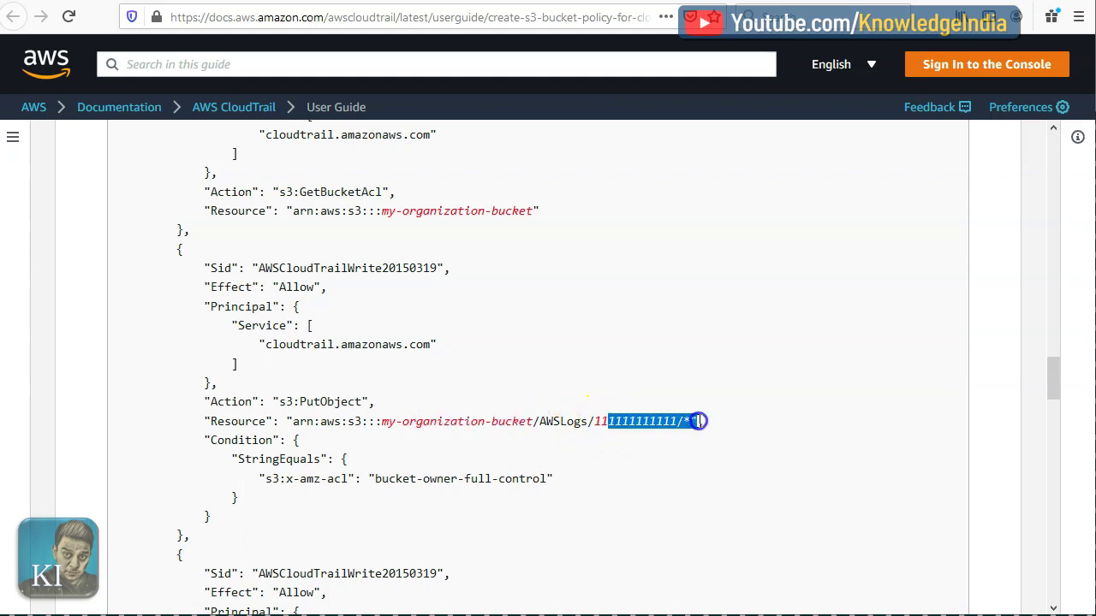
drag(188, 257, 210, 512)
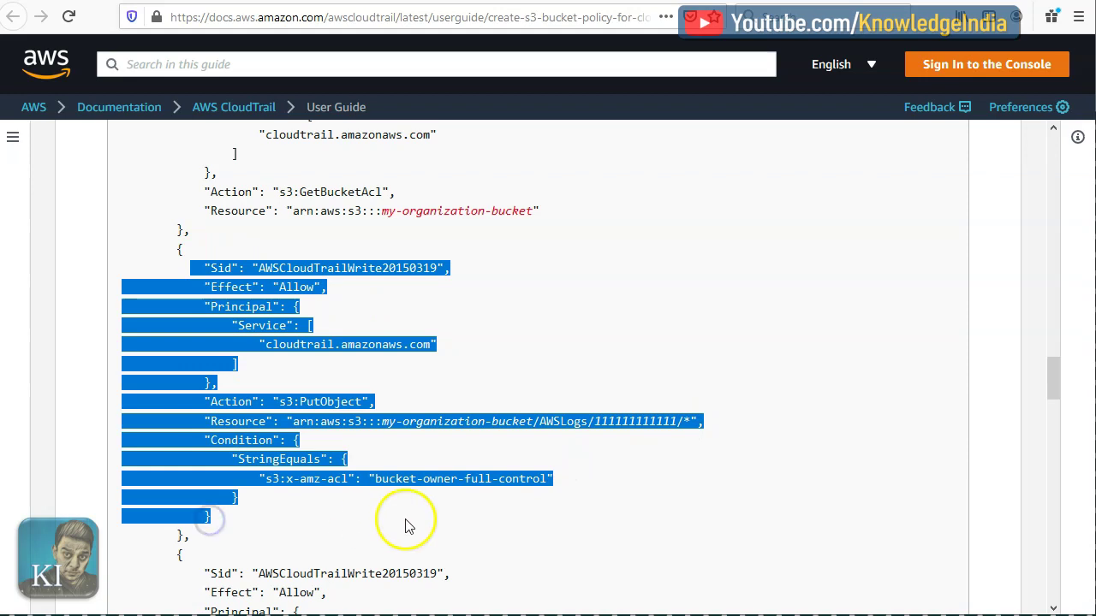
click(551, 483)
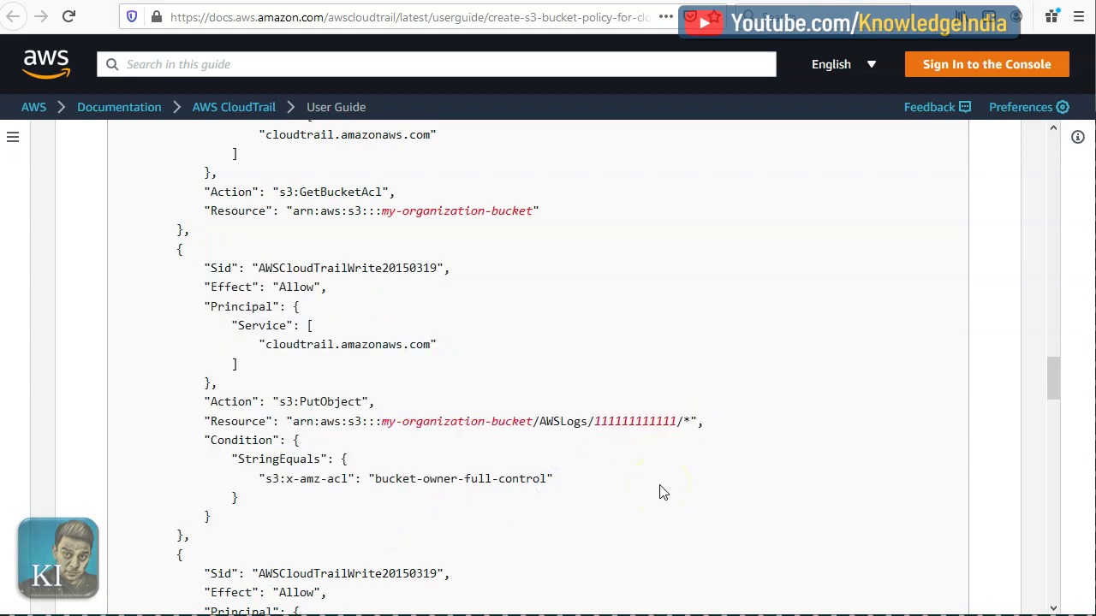
Examine the second AWSCloudTrailWrite20150319 statement's resource path, with its bucket name and organization ID placeholders
scroll(537, 428, down, 5)
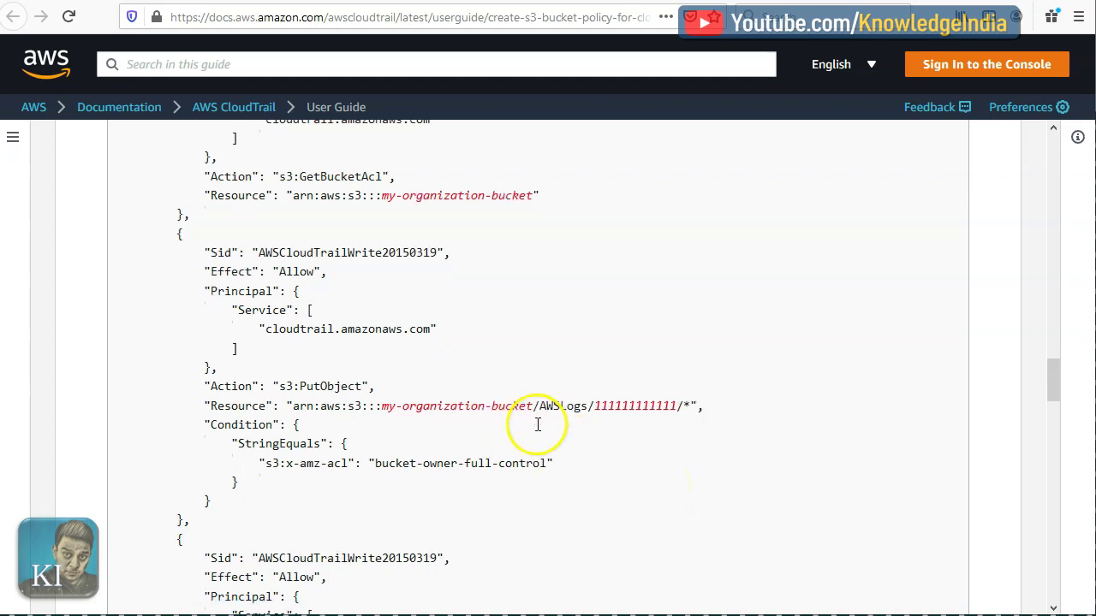
scroll(537, 429, down, 1)
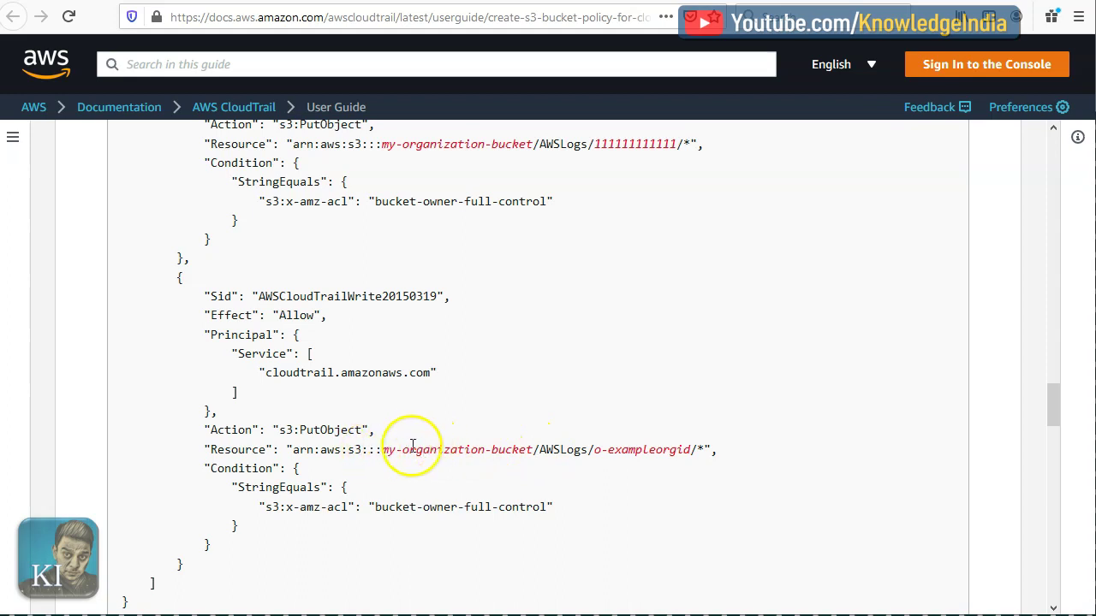
drag(382, 450, 511, 450)
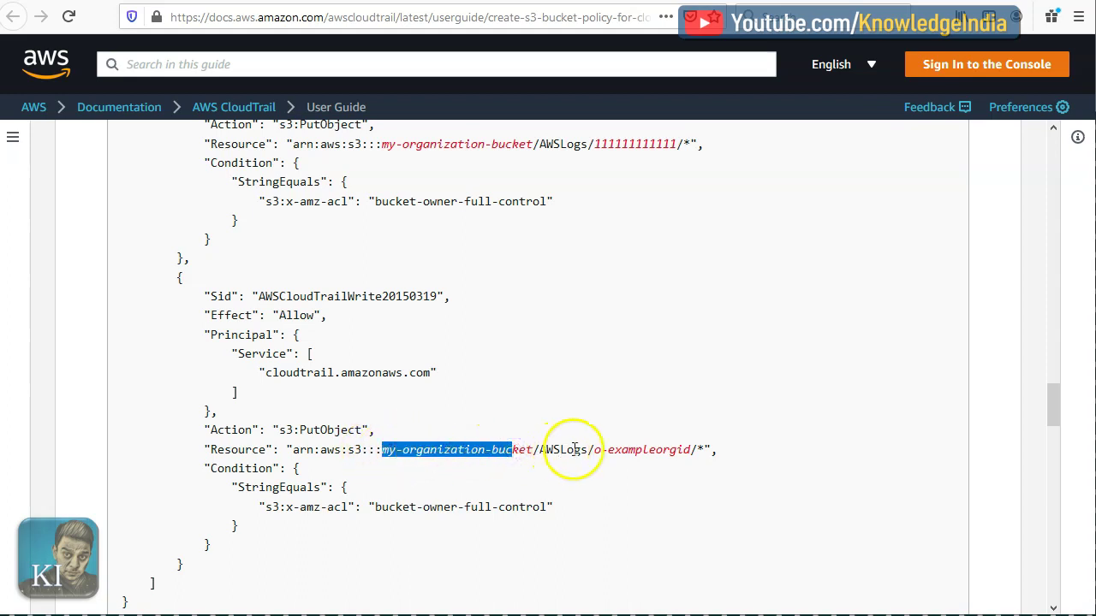
drag(594, 451, 610, 455)
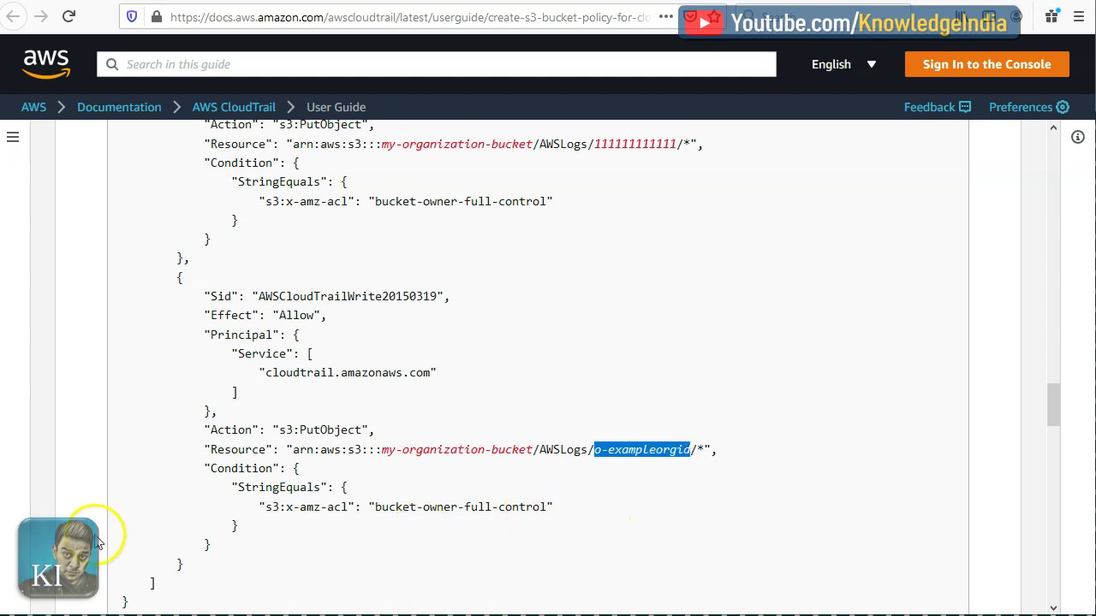
Copy the whole example organization trail policy and paste it into the bucket policy editor of fmw-log-cloudtrail-bucket
scroll(317, 448, down, 3)
scroll(834, 252, up, 7)
scroll(891, 214, up, 1)
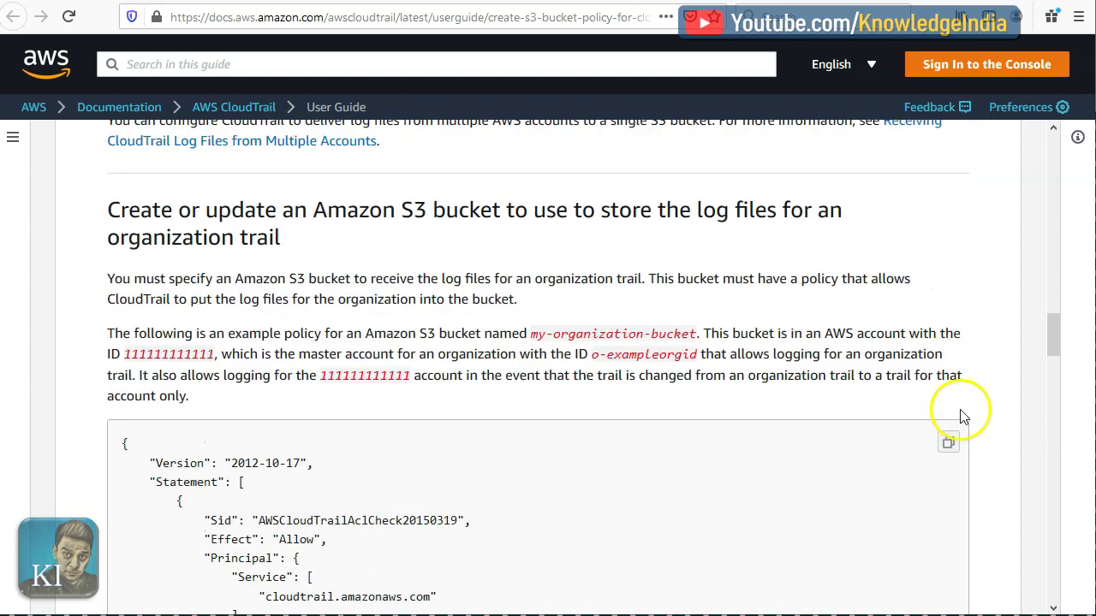
click(947, 442)
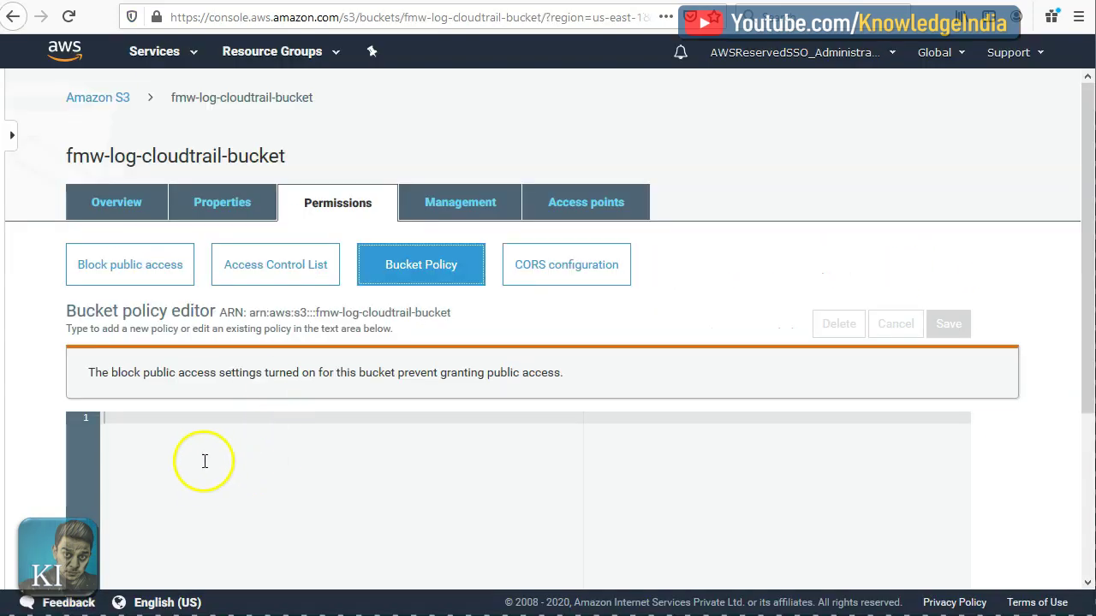
scroll(201, 445, down, 3)
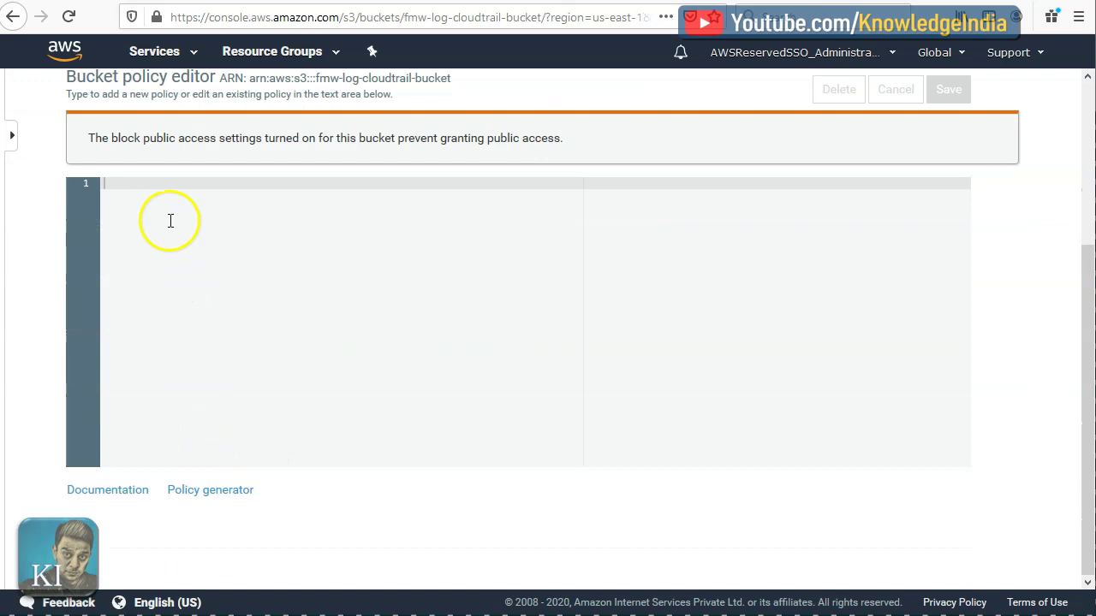
key(ctrl+v)
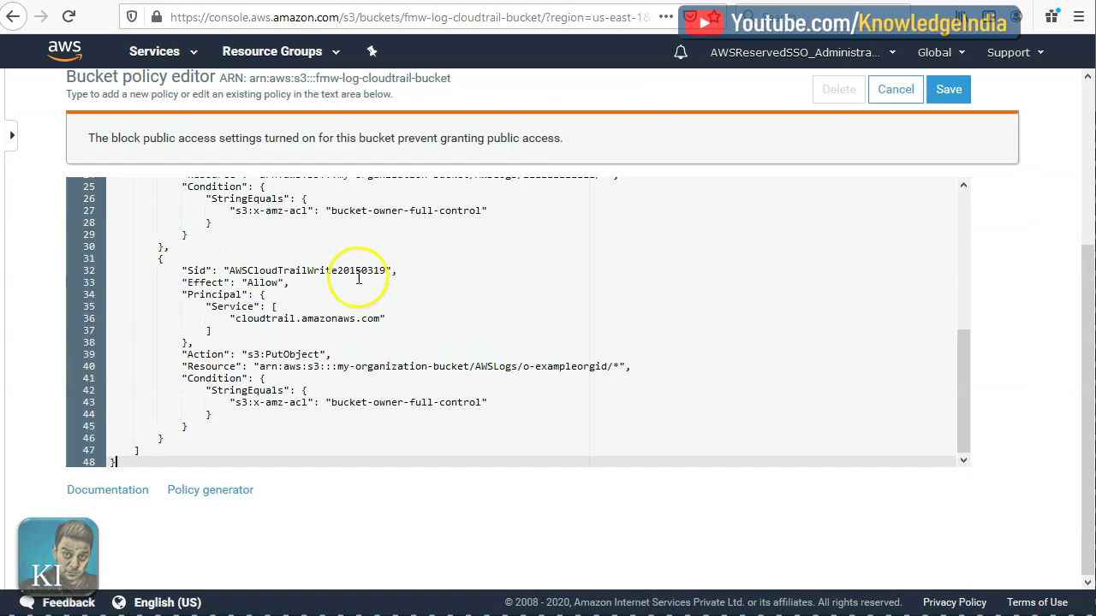
Delete the first AWSCloudTrailWrite20150319 statement, whose resource path uses the account ID placeholder
scroll(259, 289, up, 4)
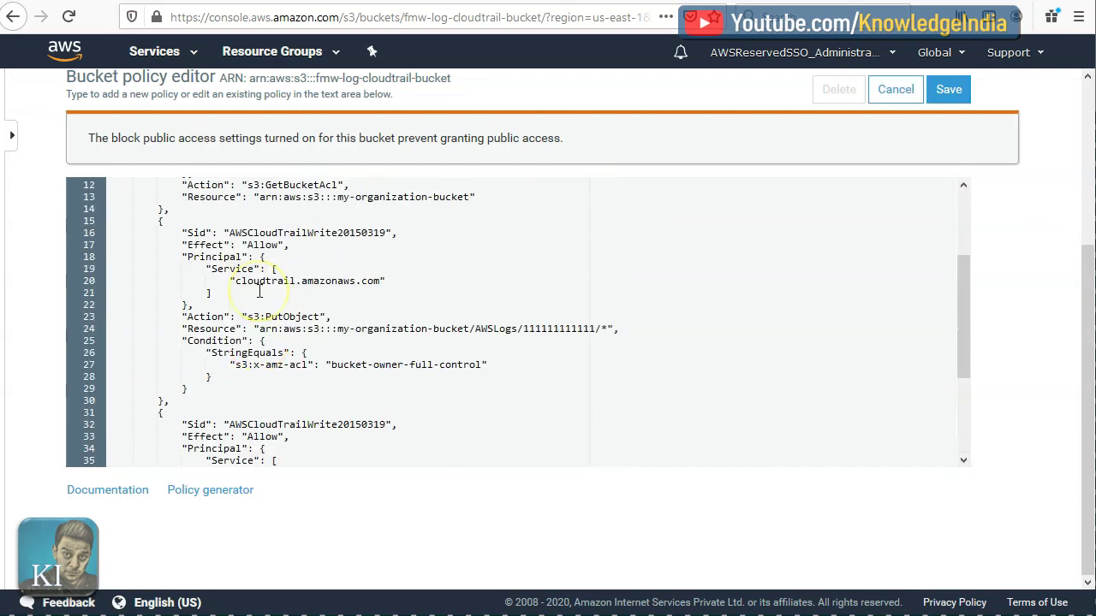
drag(151, 221, 191, 401)
key(Delete)
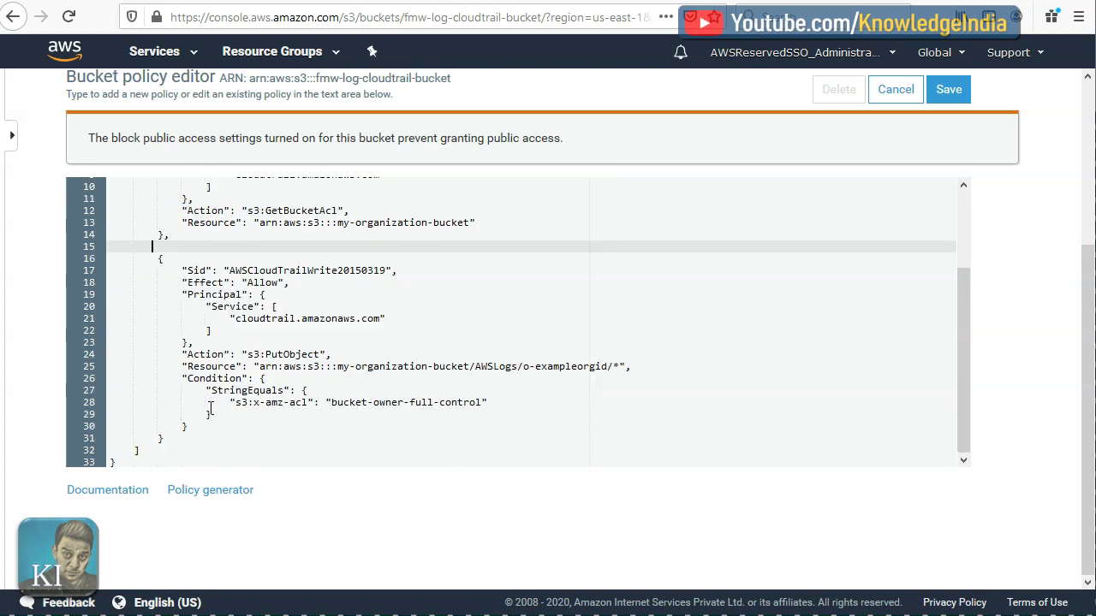
Replace my-organization-bucket with fmw-log-cloudtrail-bucket in the resources of both the s3:GetBucketAcl and s3:PutObject statements
scroll(196, 269, up, 3)
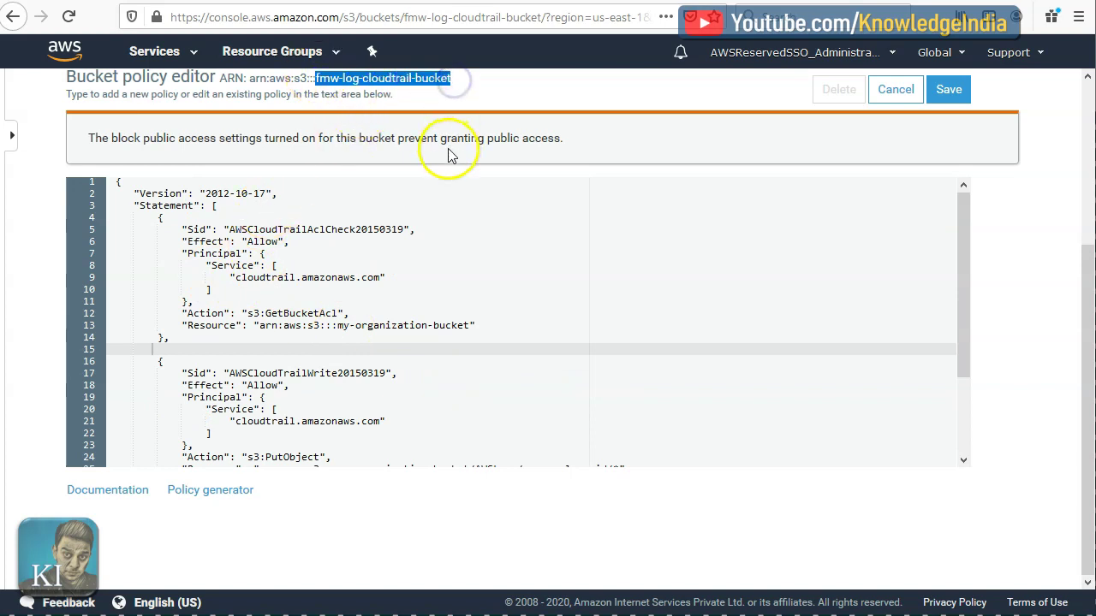
drag(339, 325, 386, 326)
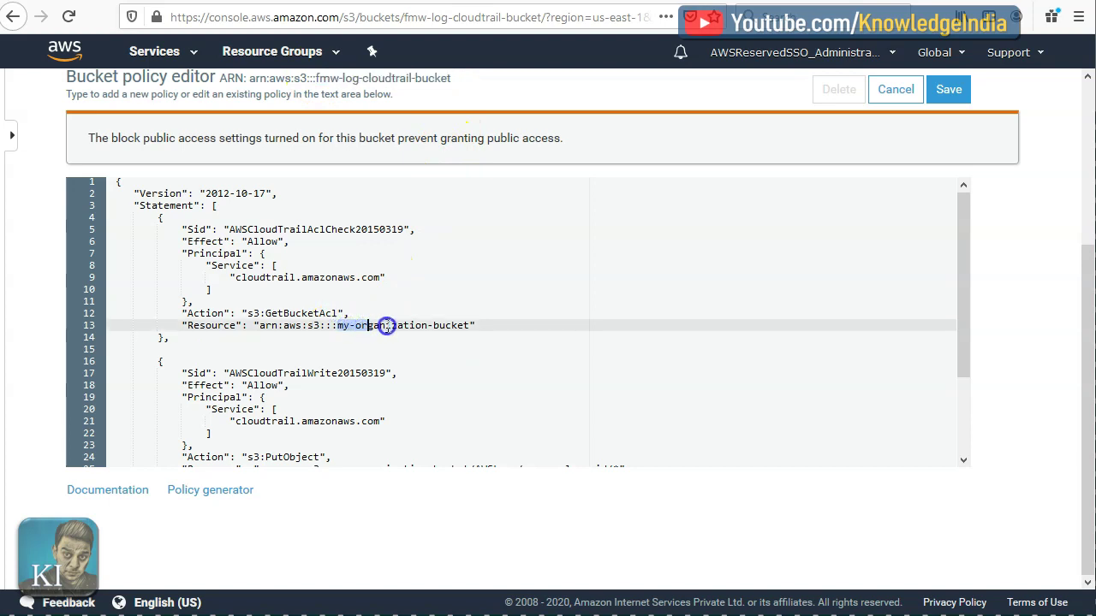
key(ctrl+v)
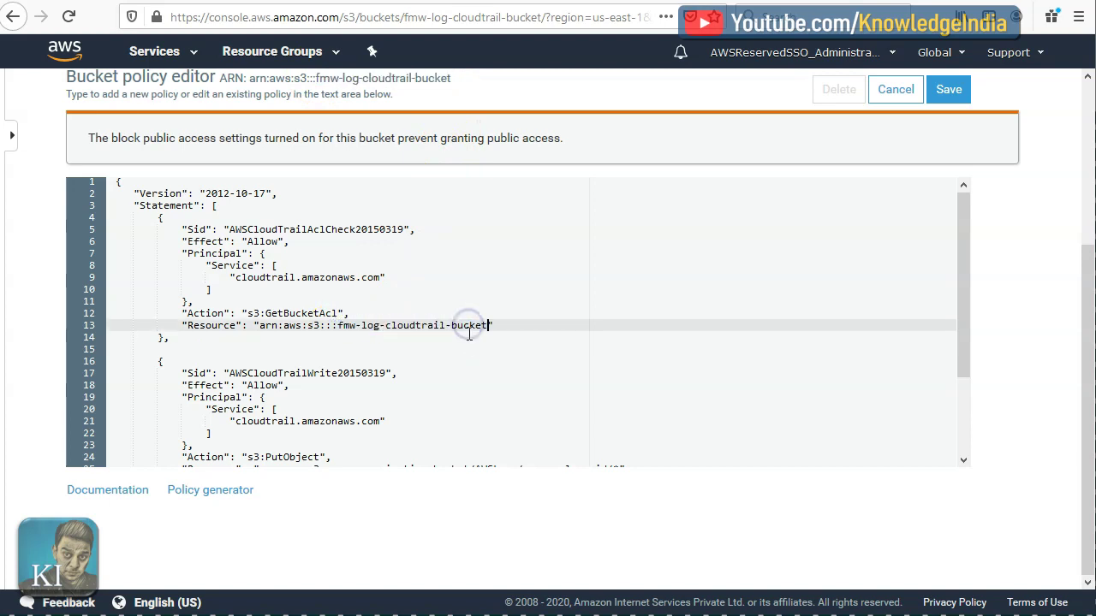
scroll(466, 347, down, 3)
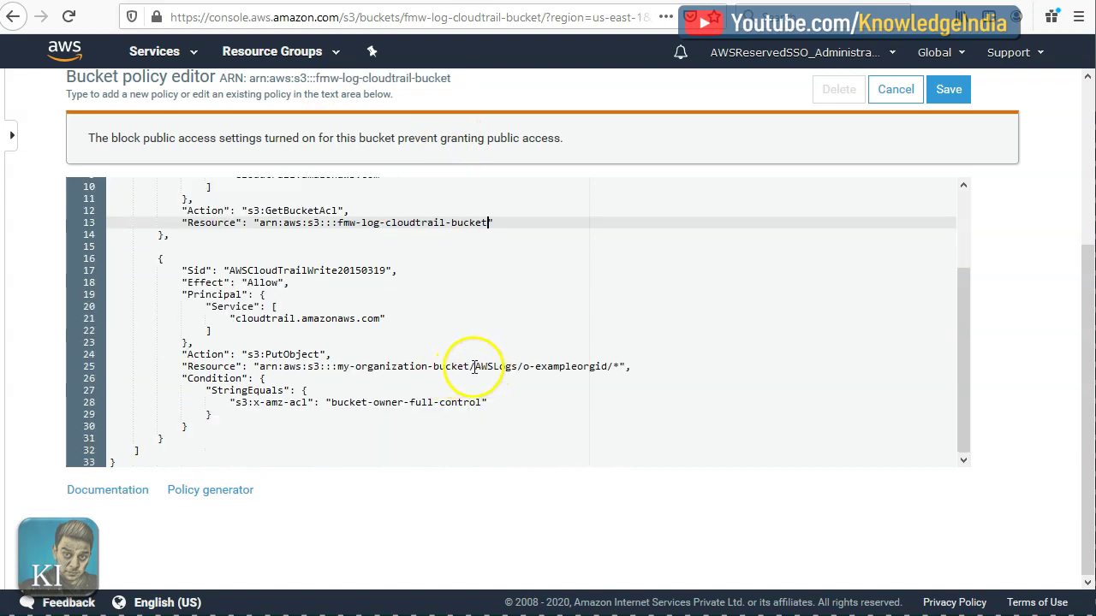
click(350, 365)
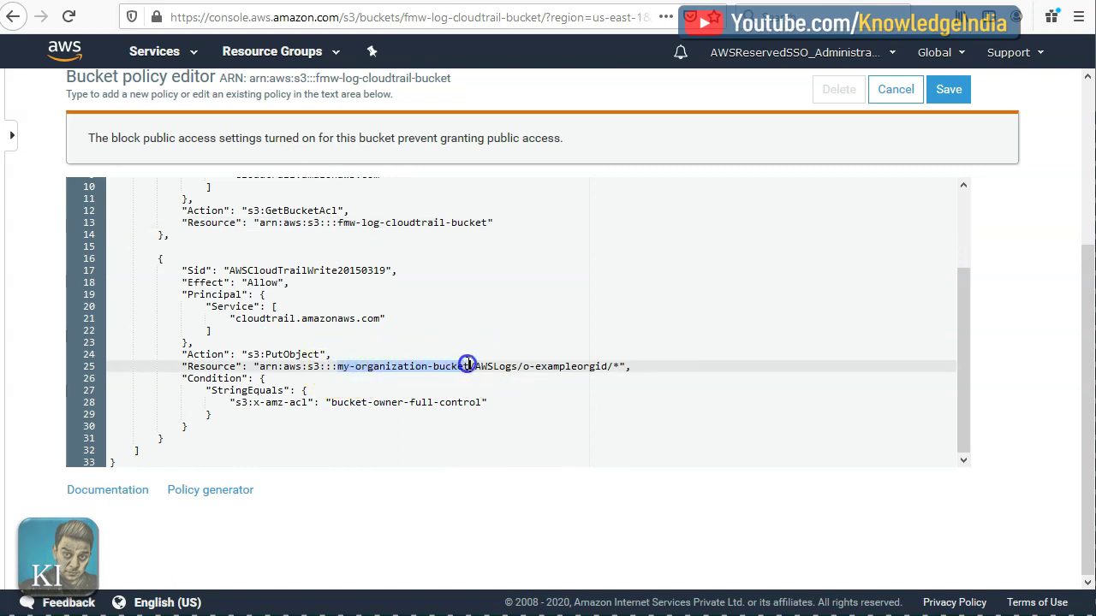
key(ctrl+v)
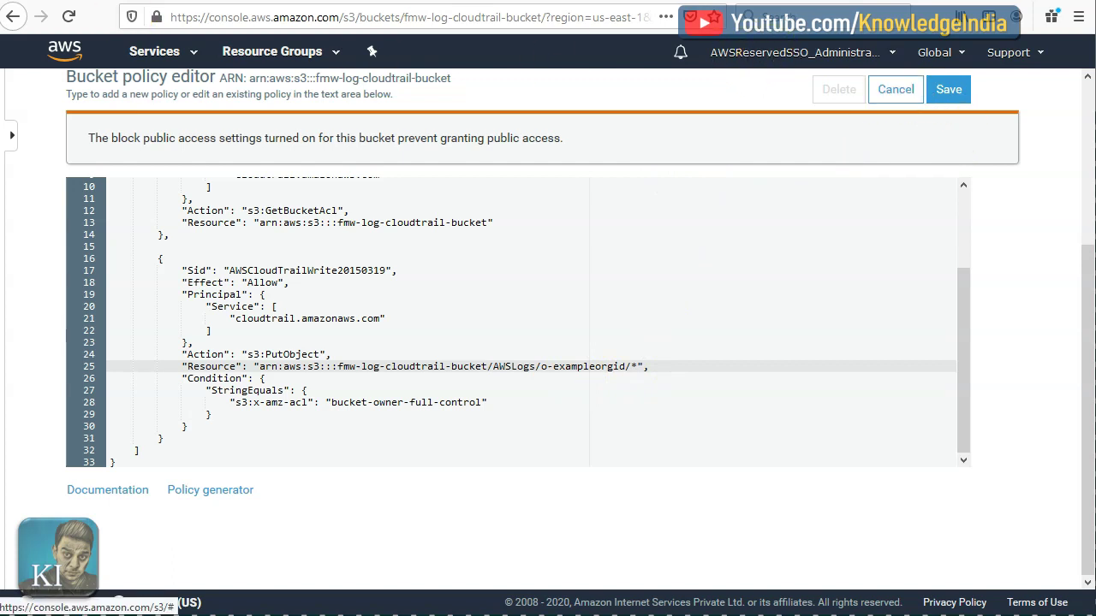
Look for the organization ID in the Organization activity page of IAM in the logging account
scroll(183, 197, up, 3)
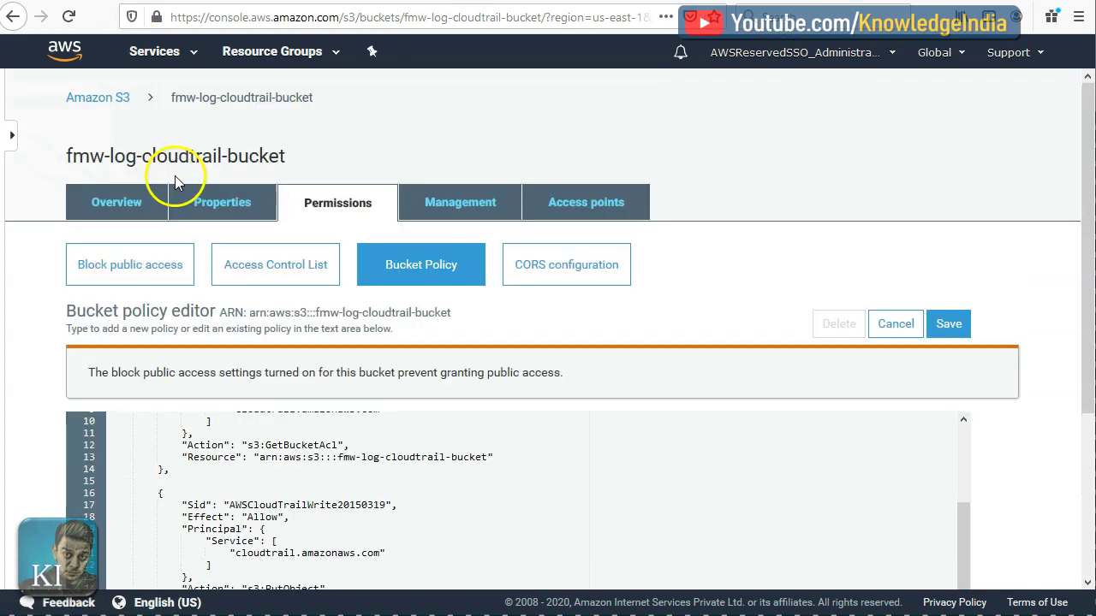
click(158, 51)
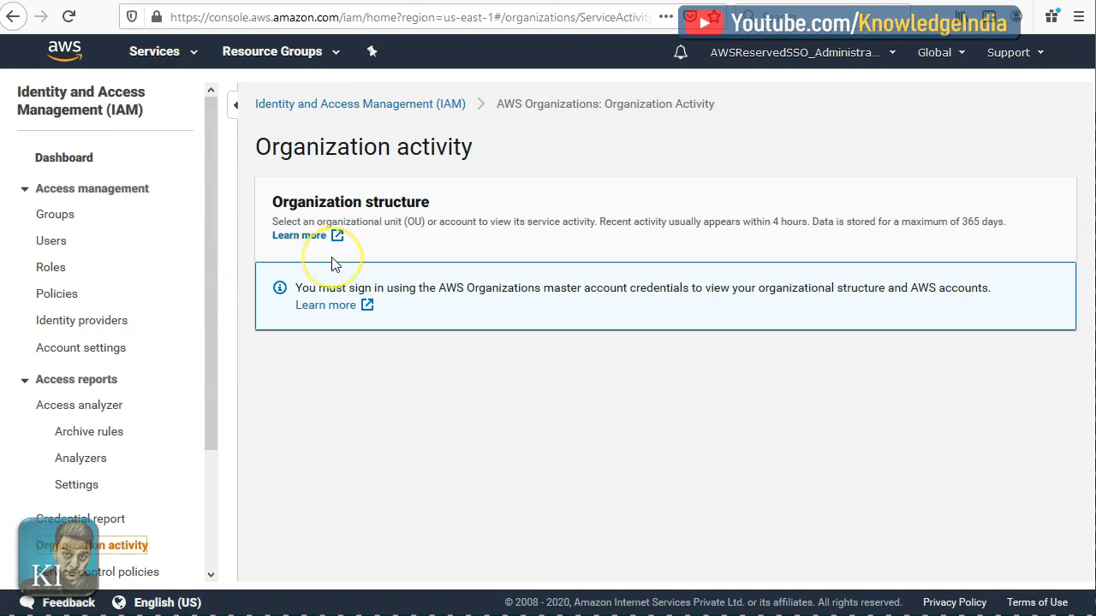
scroll(128, 317, down, 2)
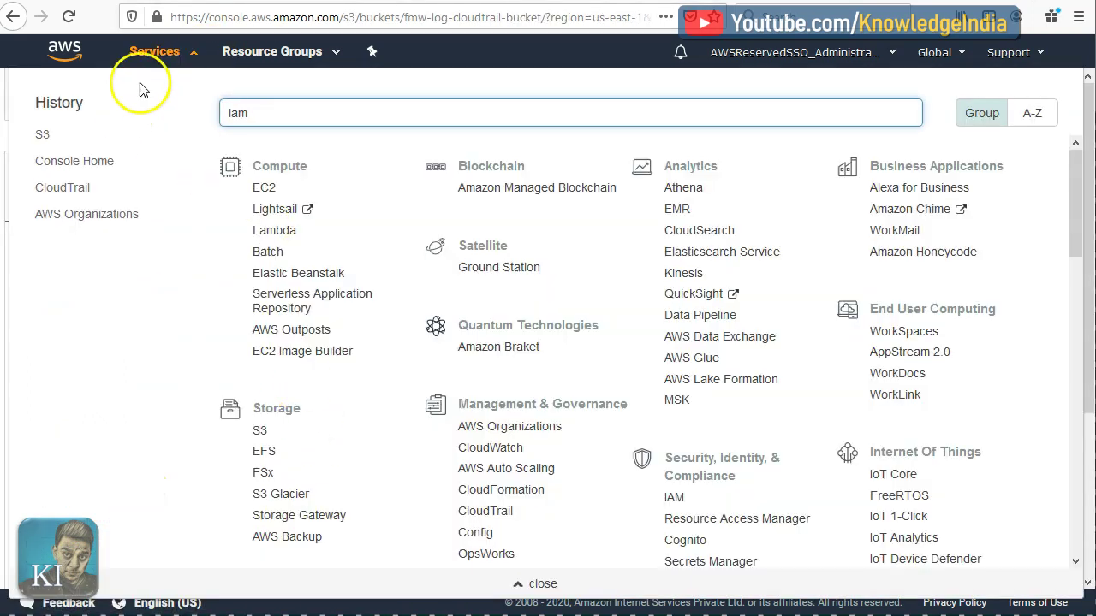
click(154, 52)
Save the bucket policy with the o-exampleorgid placeholder still in the s3:PutObject resource path
scroll(1015, 435, down, 3)
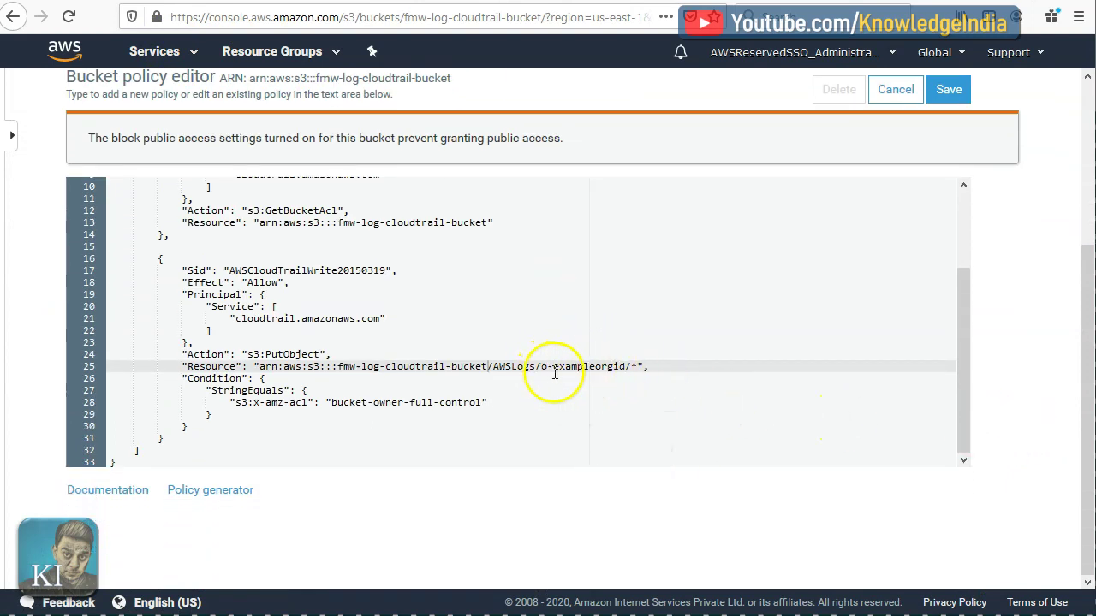
click(950, 91)
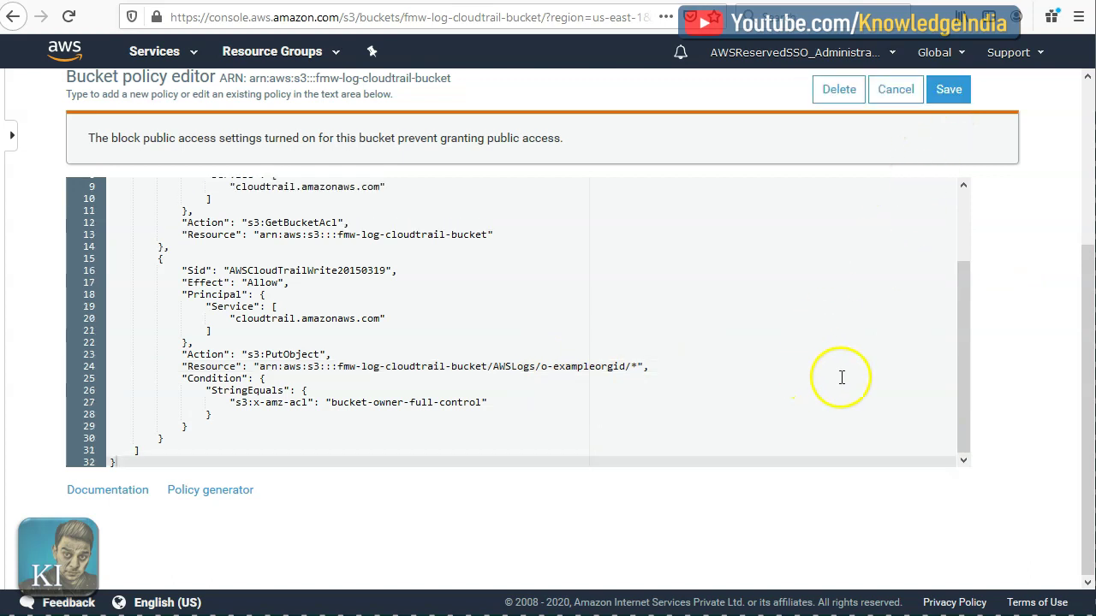
scroll(1008, 370, up, 1)
scroll(1008, 370, up, 2)
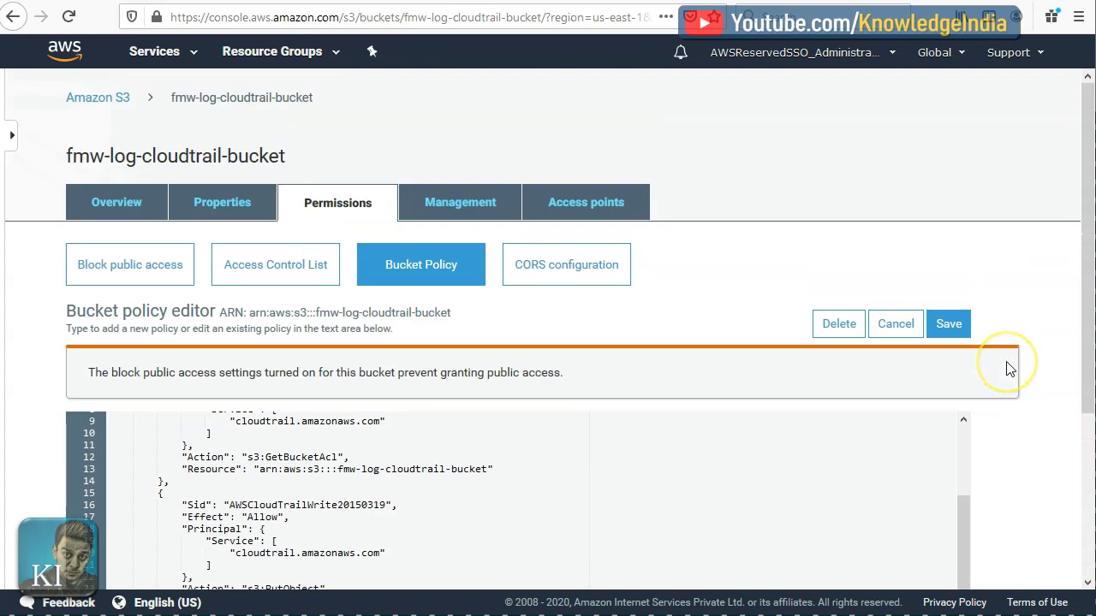
scroll(1009, 369, down, 3)
Switch to the AWS account portal, open the FMW Master Account's management console, and go to its AWS Organizations page
scroll(285, 392, up, 2)
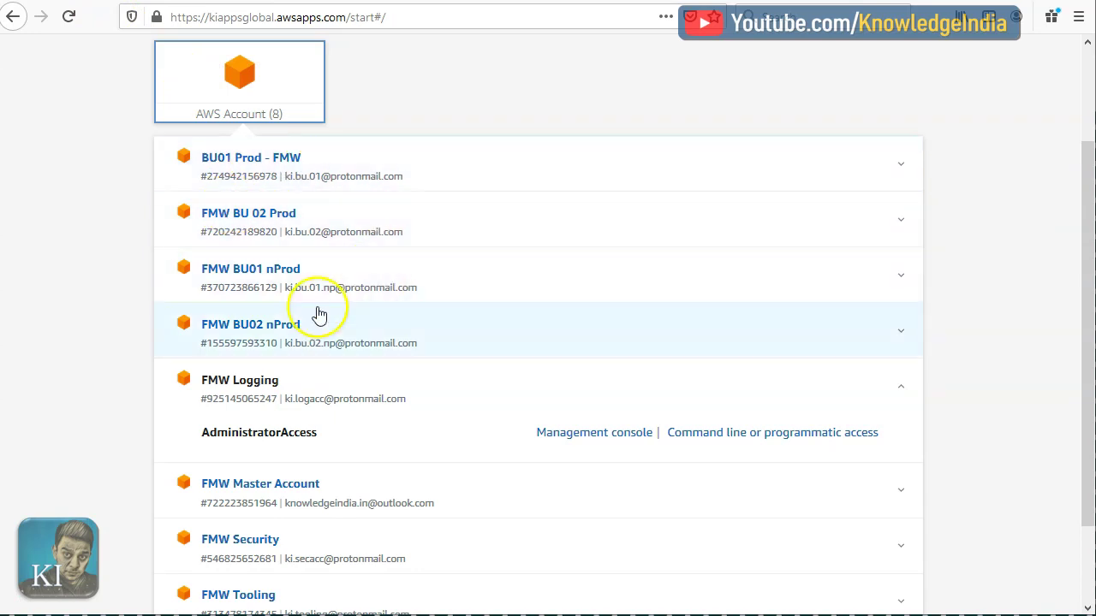
scroll(274, 452, down, 3)
click(651, 396)
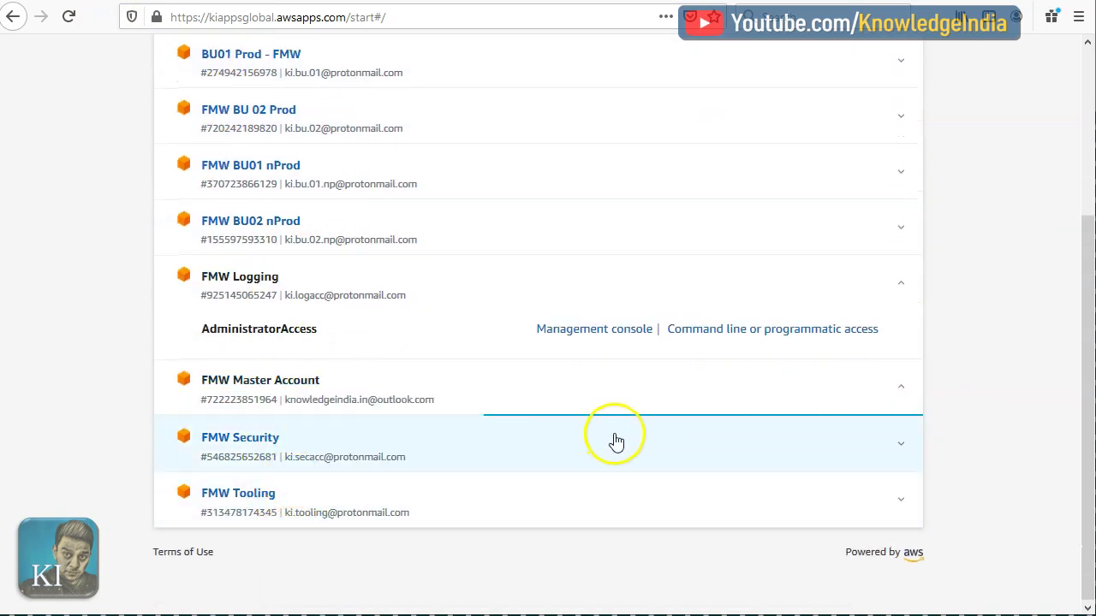
click(613, 436)
click(815, 55)
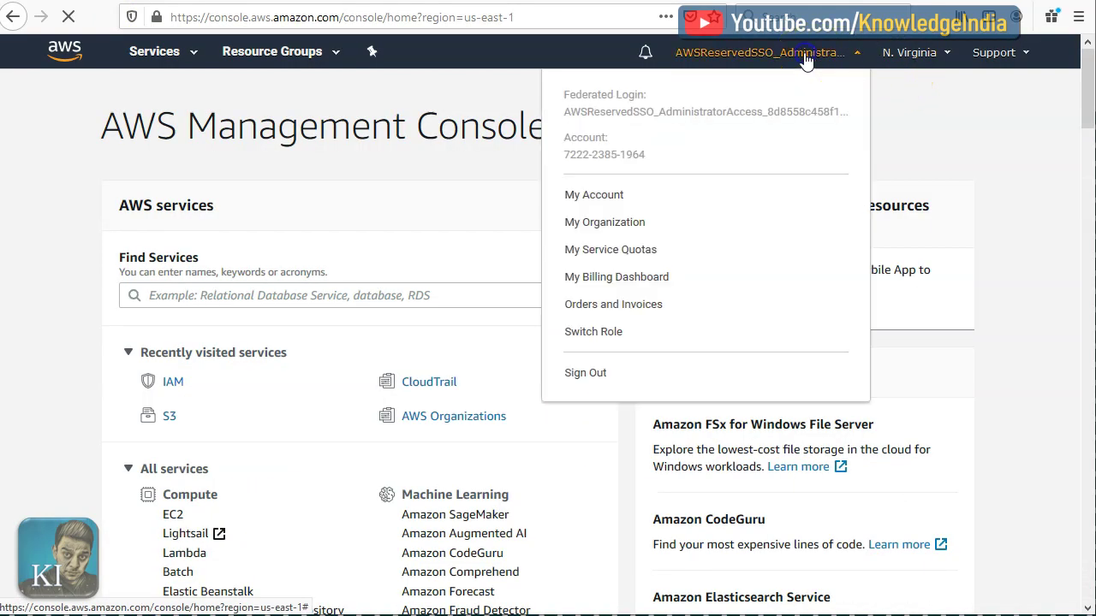
right_click(592, 220)
key(Escape)
click(593, 223)
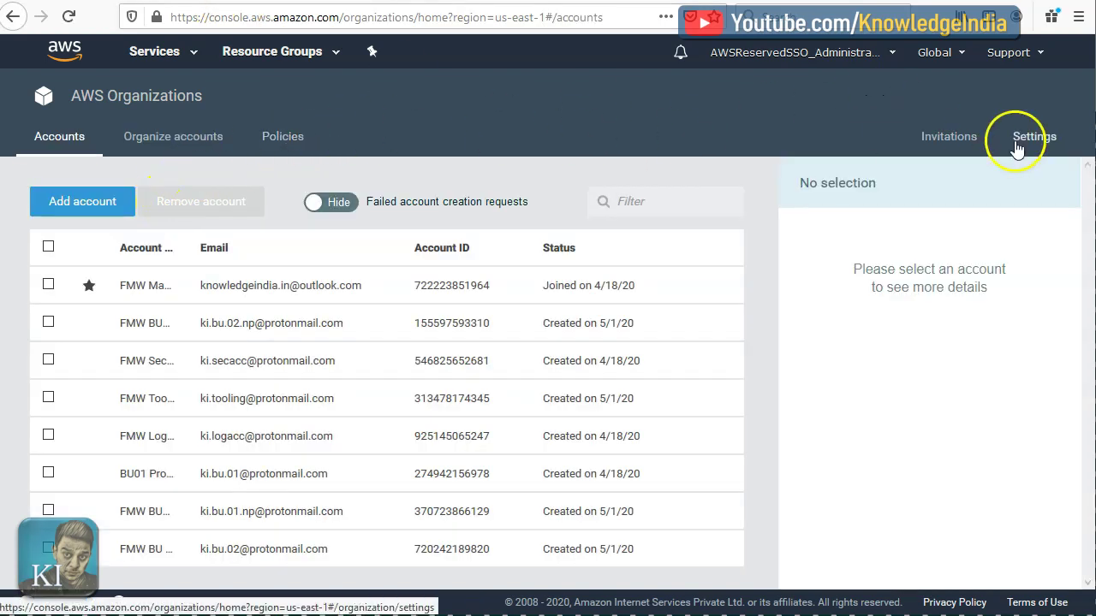
Open the organization's settings, copy the organization ID, and keep it in the browser's search box
click(1024, 138)
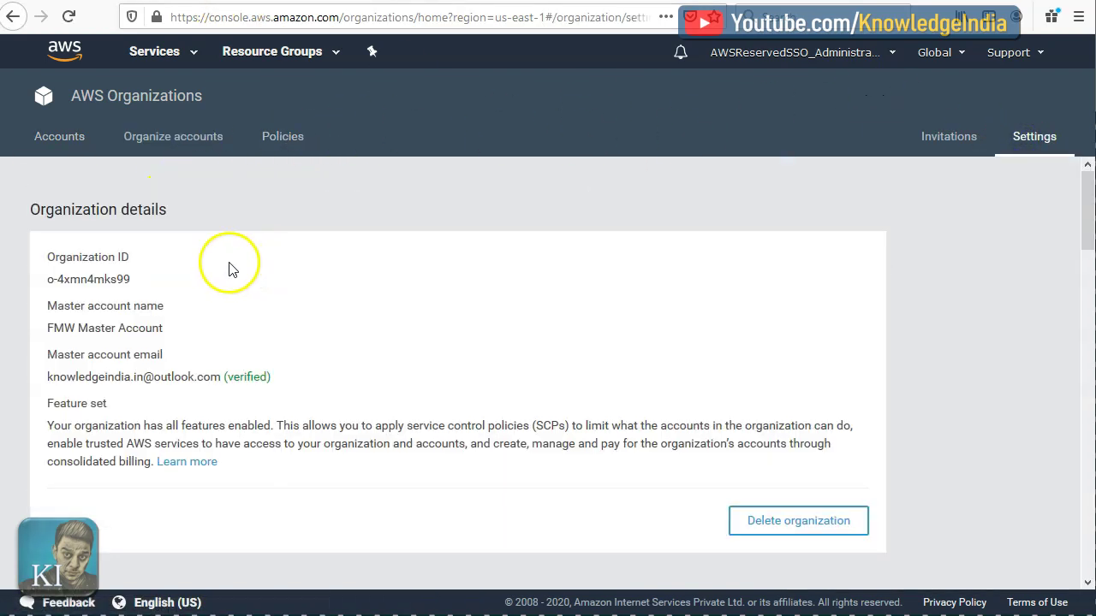
click(126, 280)
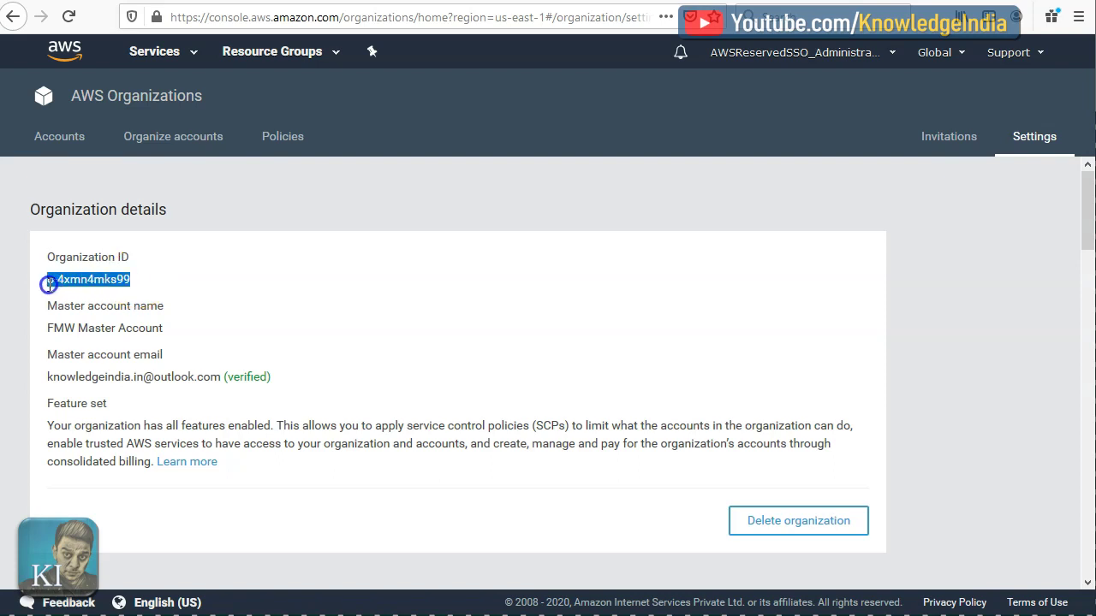
click(726, 196)
Return to the AWS account portal and open S3 in the FMW Logging account's management console
click(196, 154)
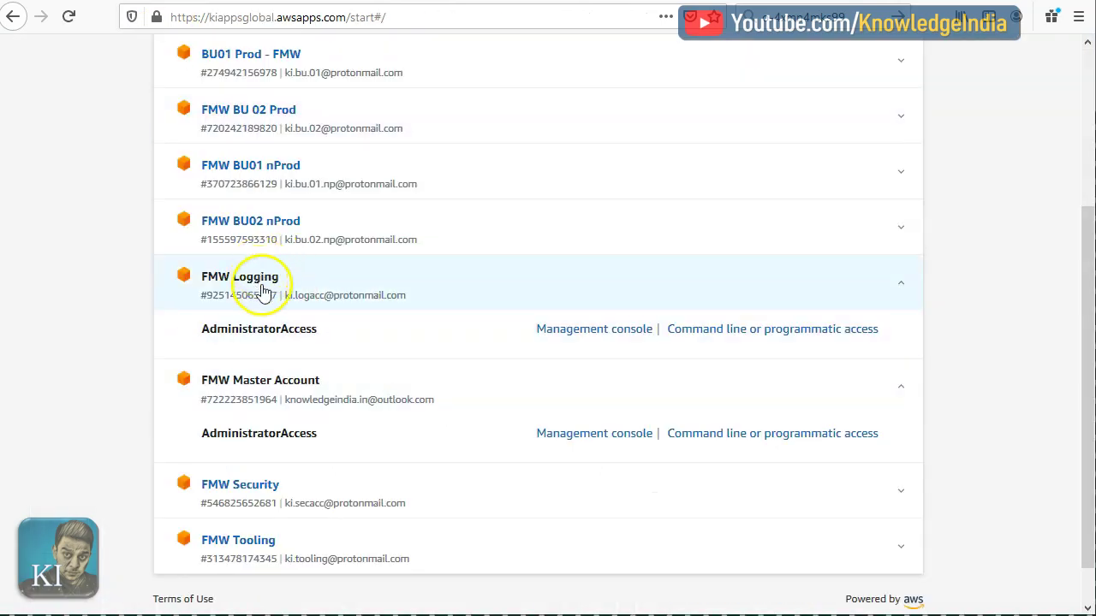
click(575, 331)
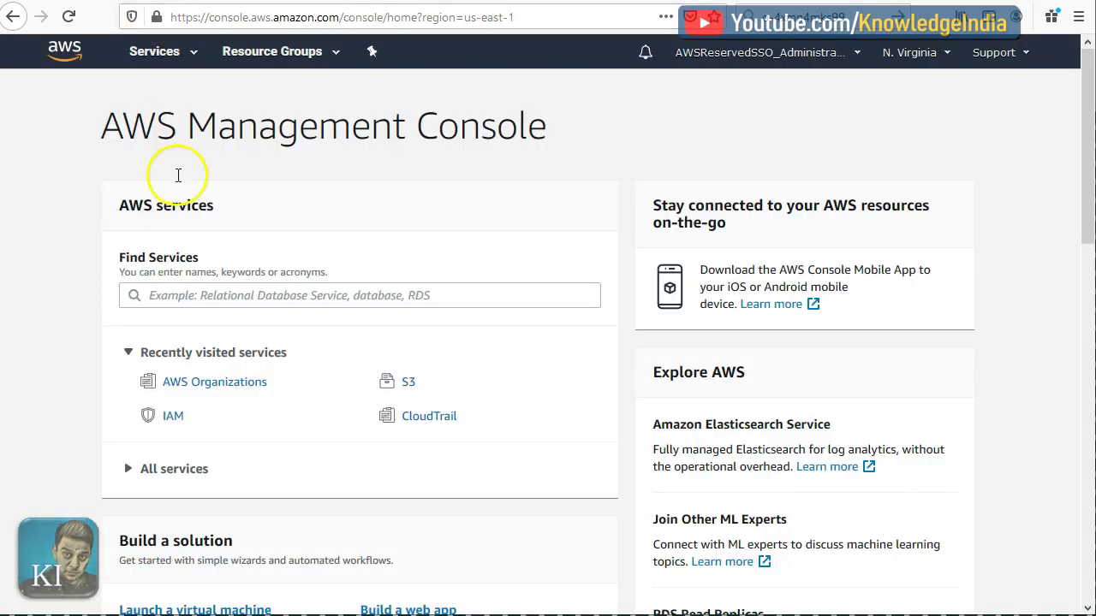
click(407, 382)
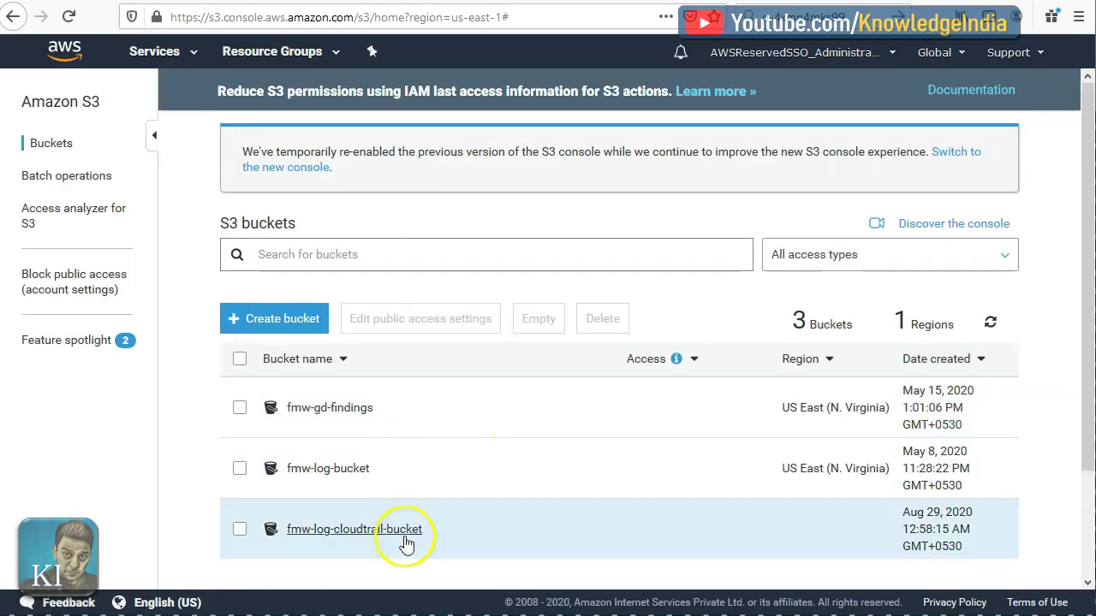
Open the bucket policy in the permissions of fmw-log-cloudtrail-bucket
click(406, 541)
click(386, 210)
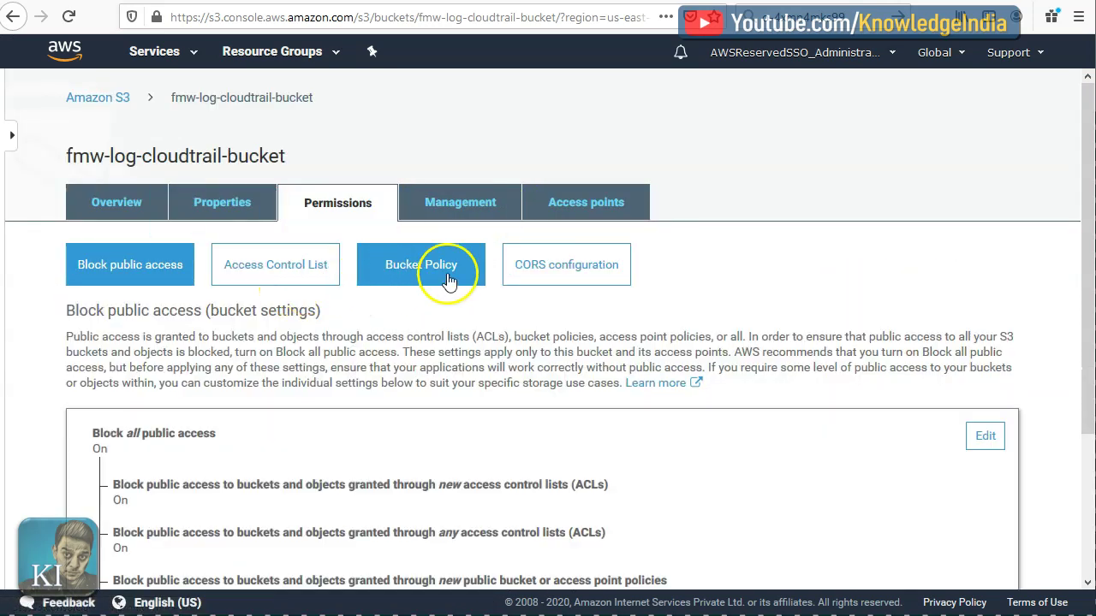
click(447, 272)
scroll(637, 445, down, 3)
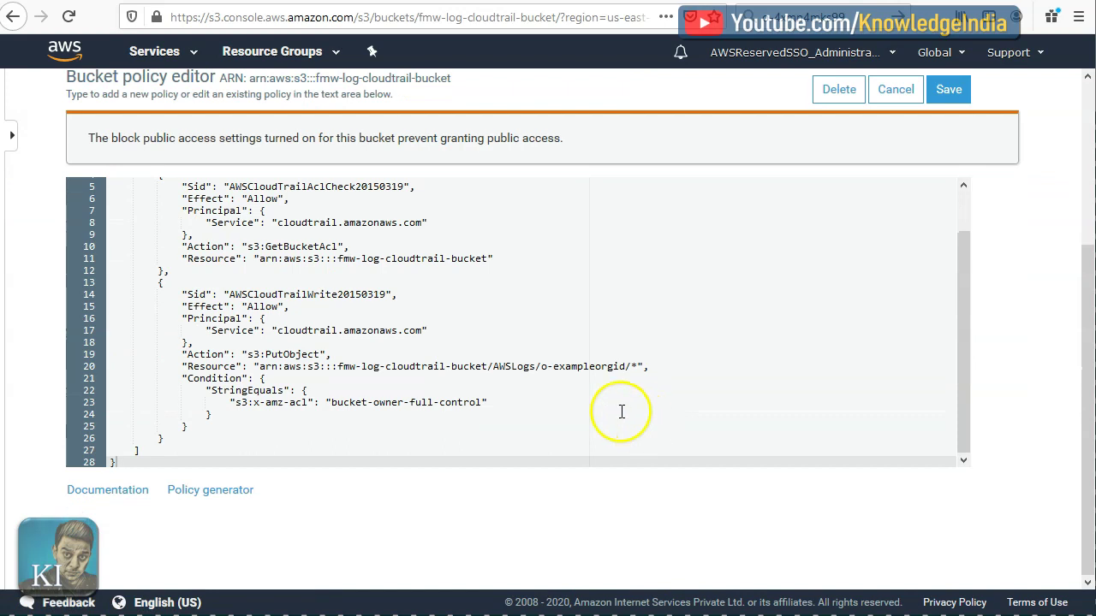
Replace o-exampleorgid in the s3:PutObject resource path with the copied organization ID and save the bucket policy
click(849, 17)
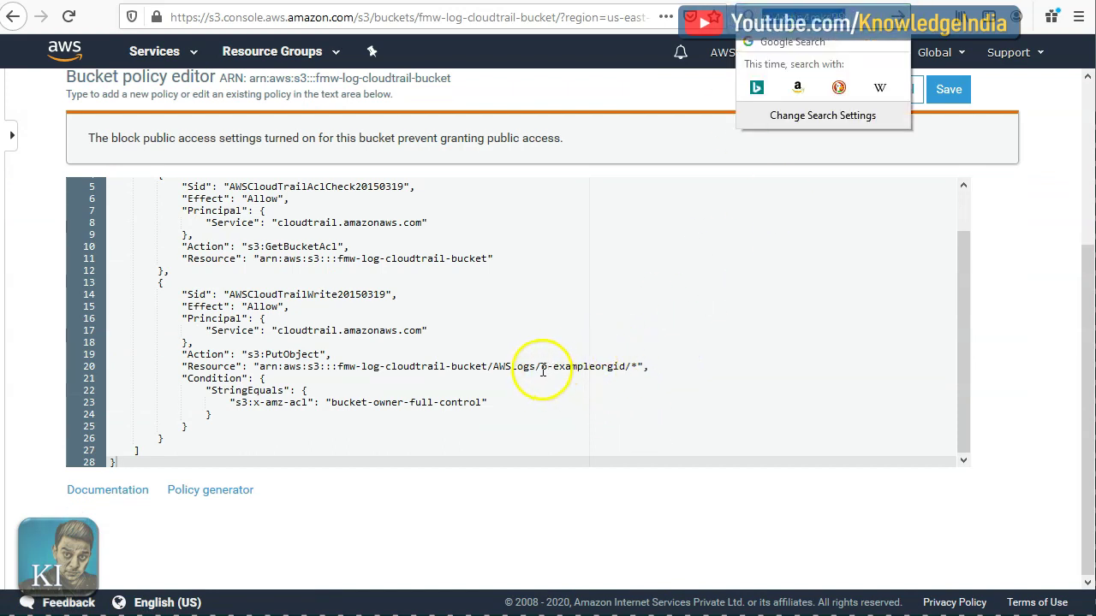
drag(542, 370, 599, 368)
text(o-4xmn4mks99)
click(947, 90)
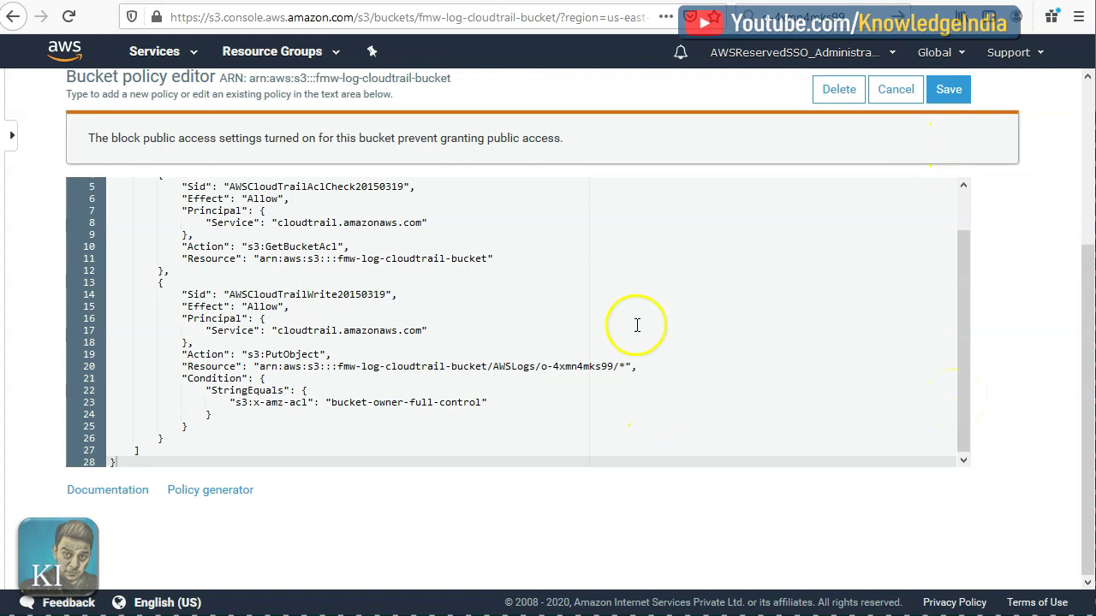
Copy the bucket's full ARN into the browser's search box for reference and save the bucket policy
scroll(599, 304, up, 2)
scroll(428, 205, up, 3)
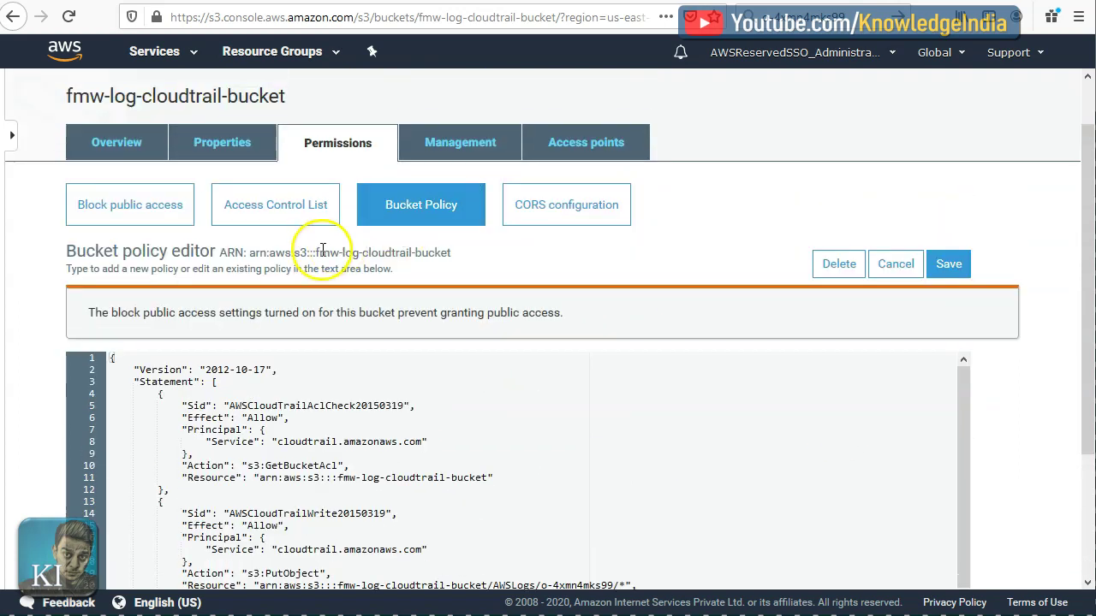
drag(454, 253, 311, 253)
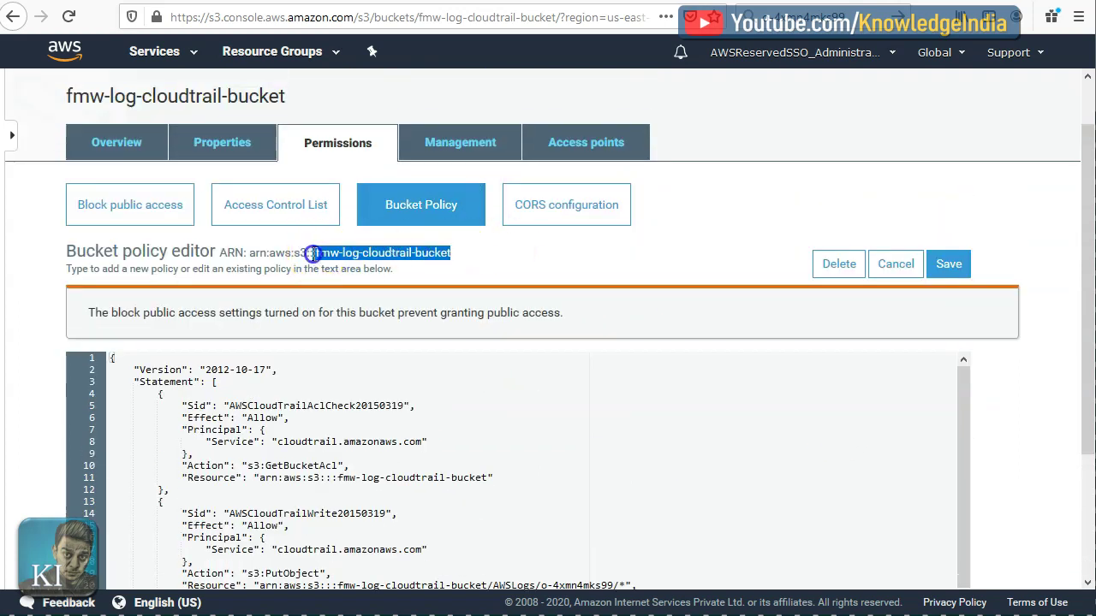
drag(315, 256, 247, 257)
key(ctrl+c)
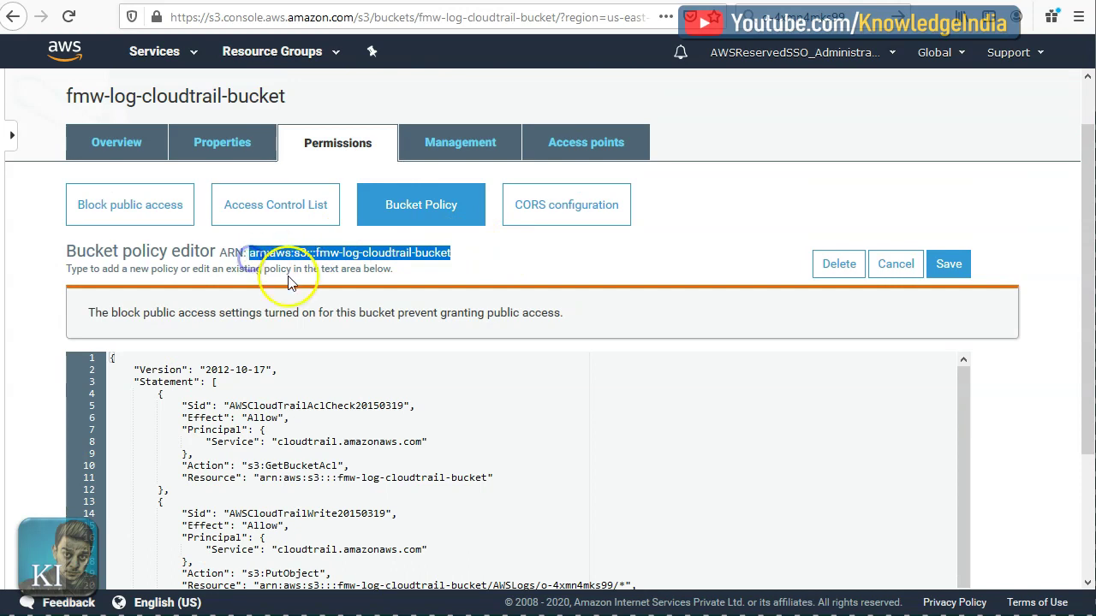
click(865, 19)
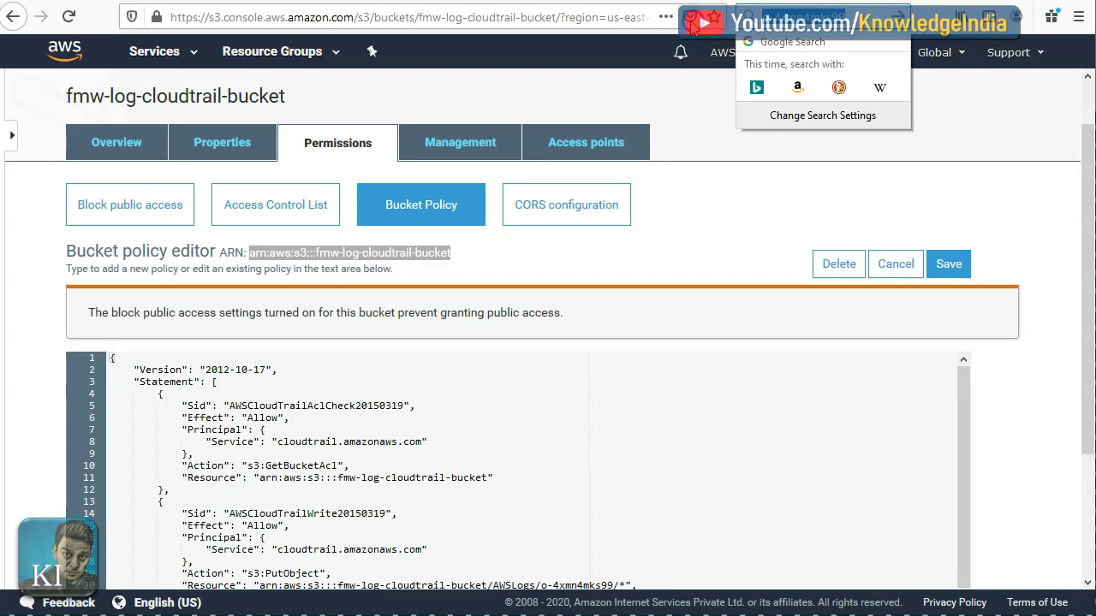
key(ctrl+v)
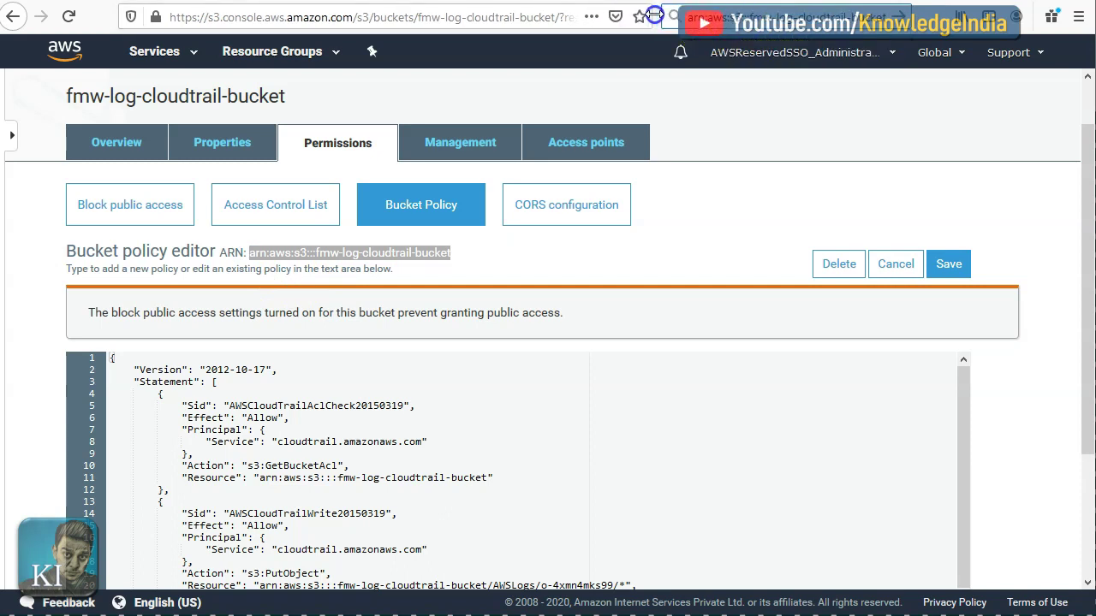
click(933, 259)
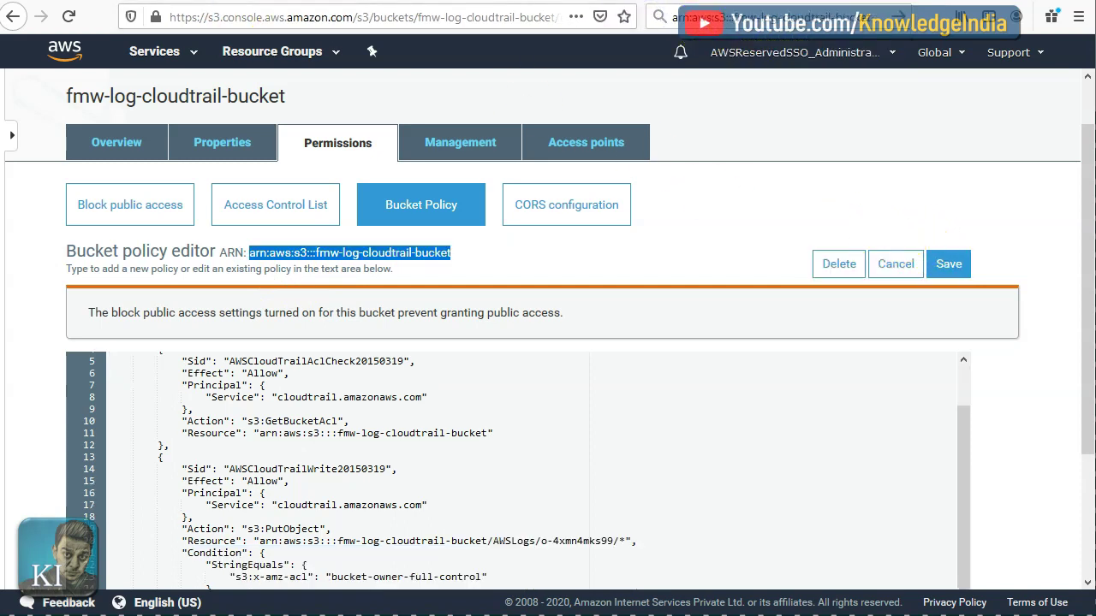
Return to the AWS account portal and open CloudTrail in the FMW Master Account's management console
click(233, 3)
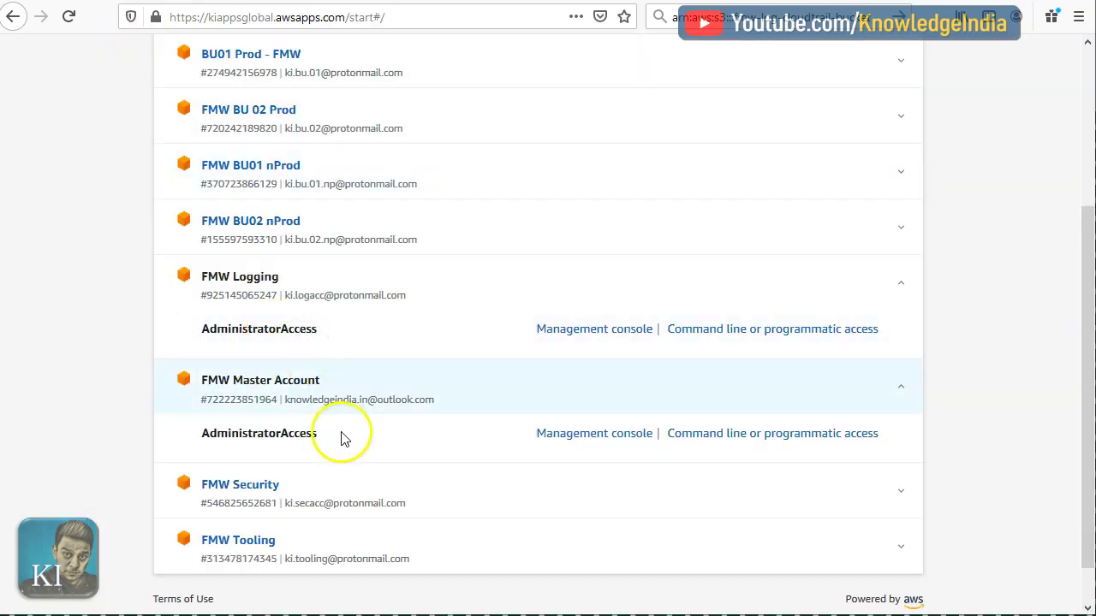
click(589, 438)
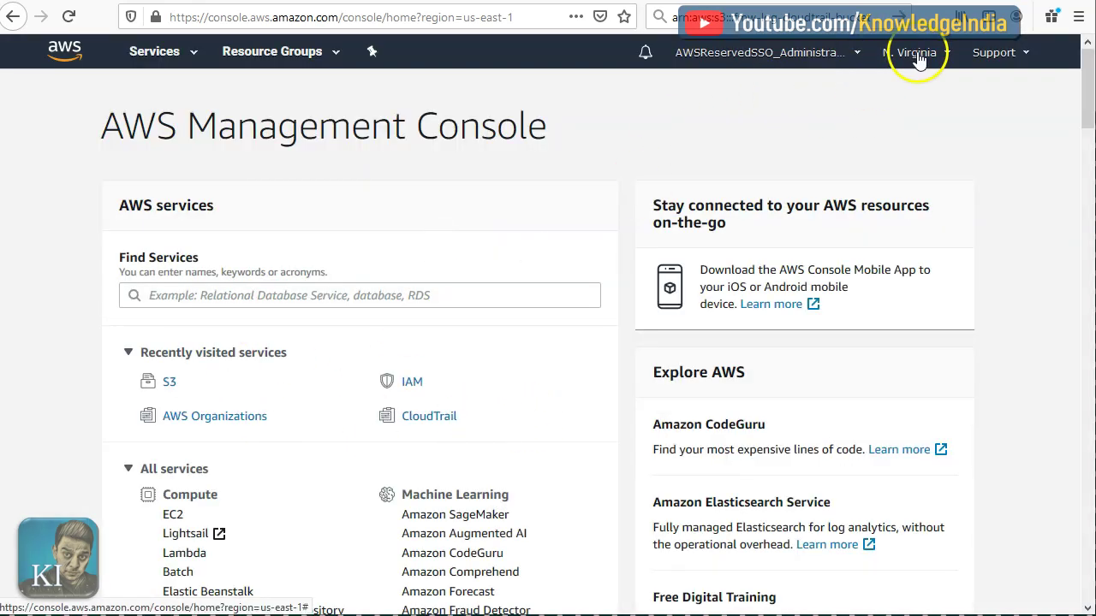
click(426, 419)
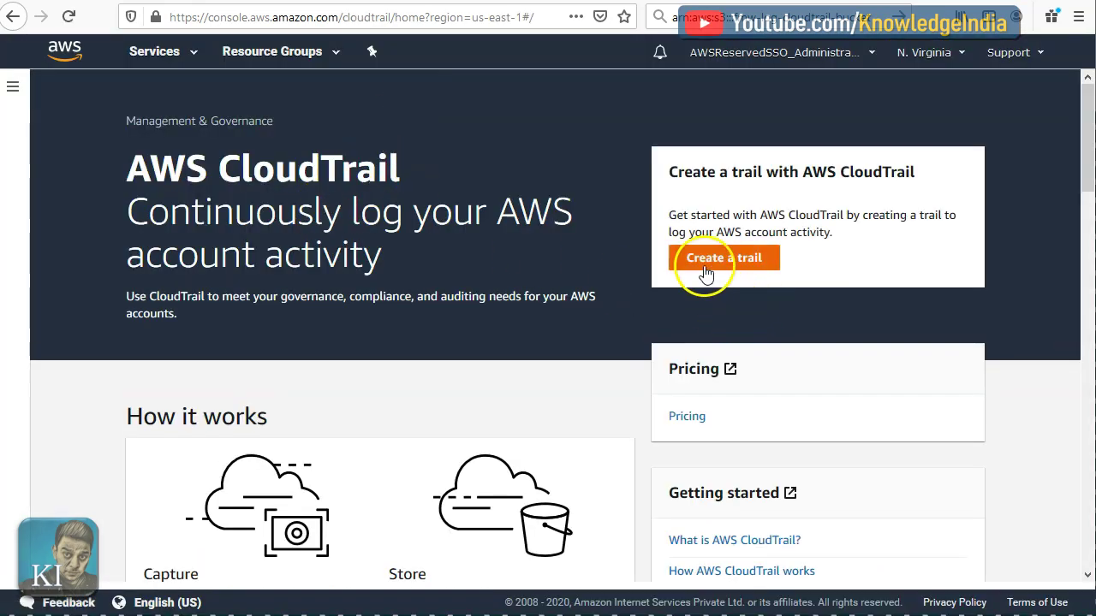
click(703, 261)
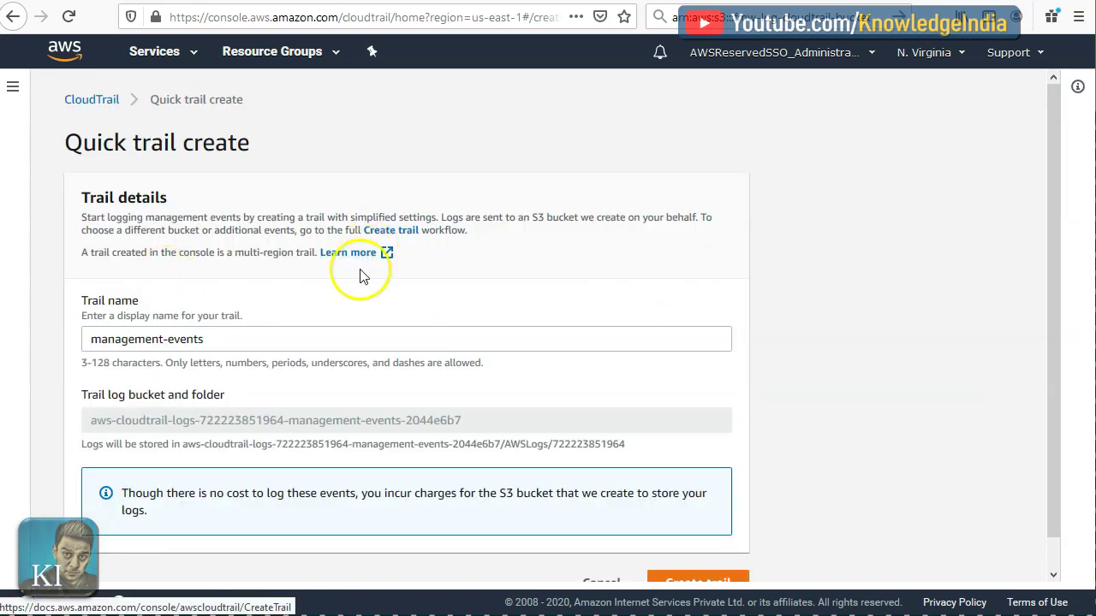
scroll(272, 311, down, 1)
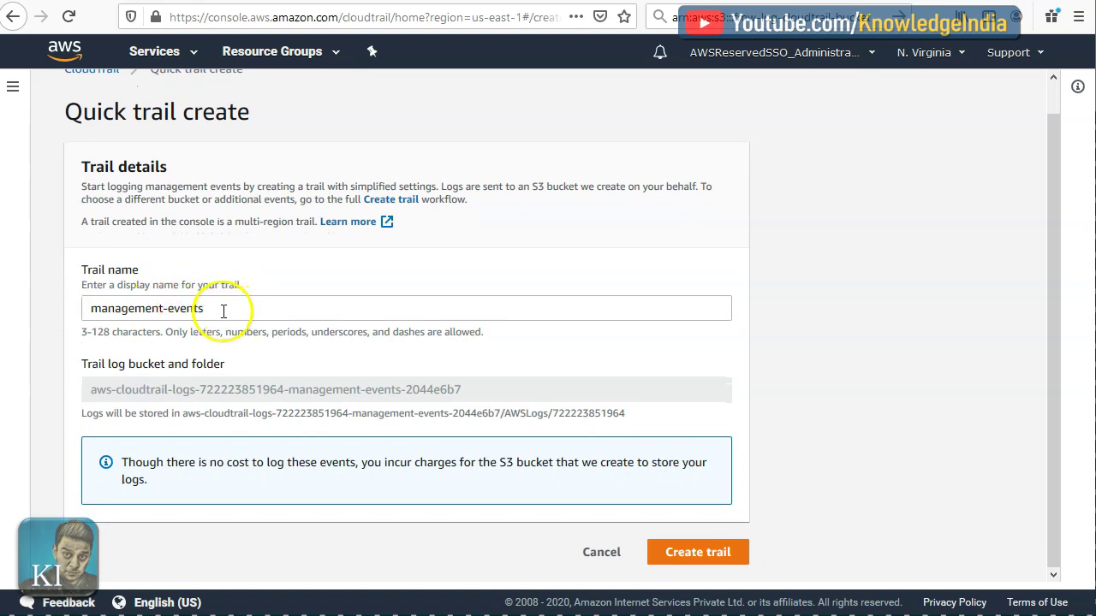
scroll(175, 224, up, 1)
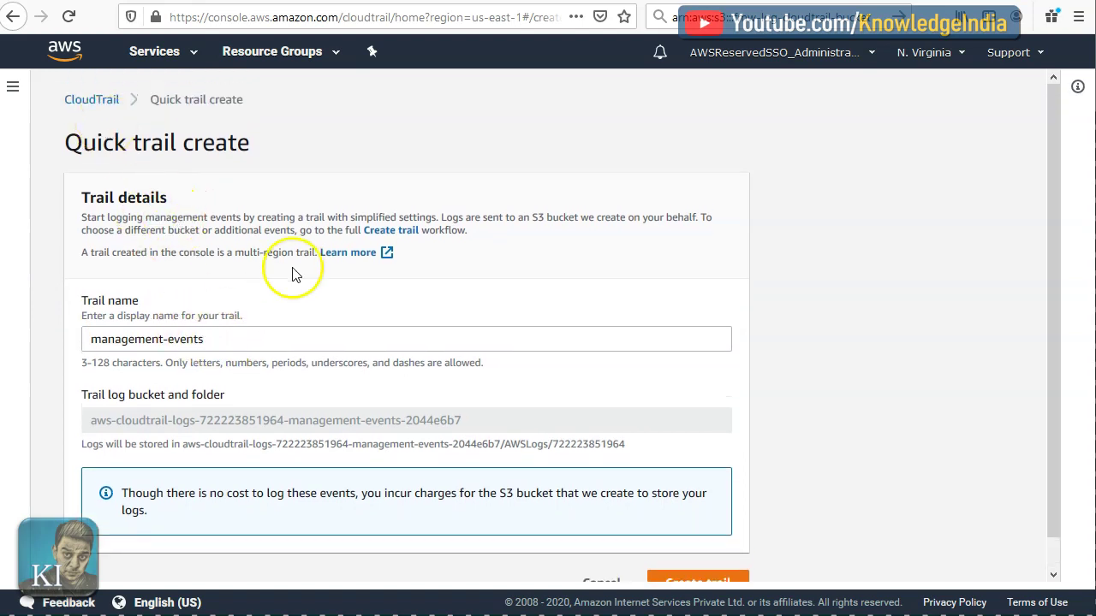
scroll(287, 300, down, 1)
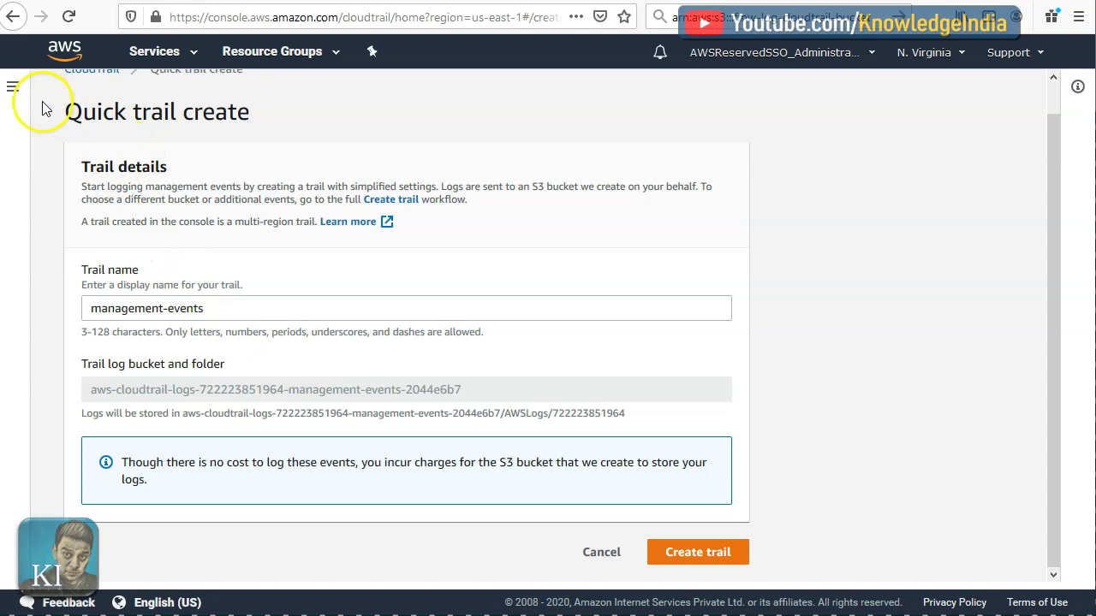
Go to CloudTrail's list of trails and start the full trail creation workflow
click(12, 87)
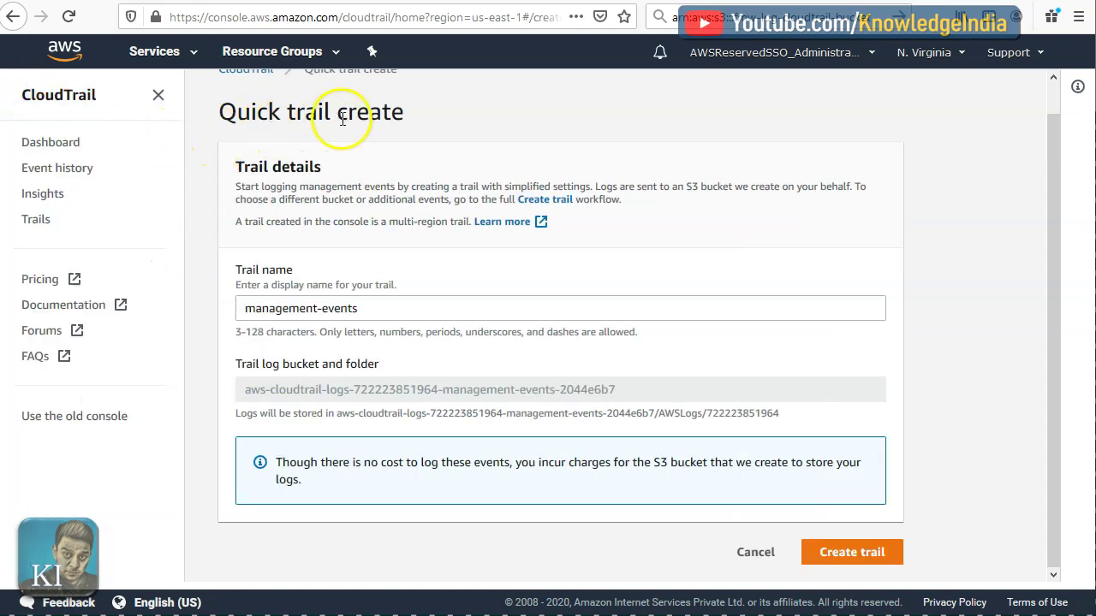
click(38, 217)
click(955, 150)
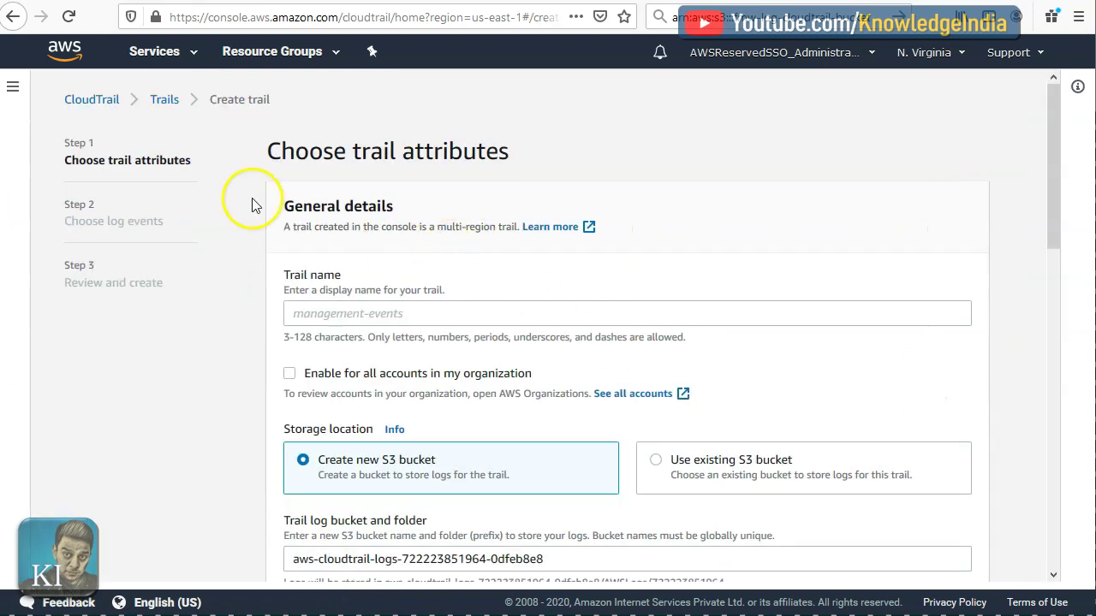
Name the trail my-org-trail and enable it for all accounts in the organization
scroll(503, 248, down, 5)
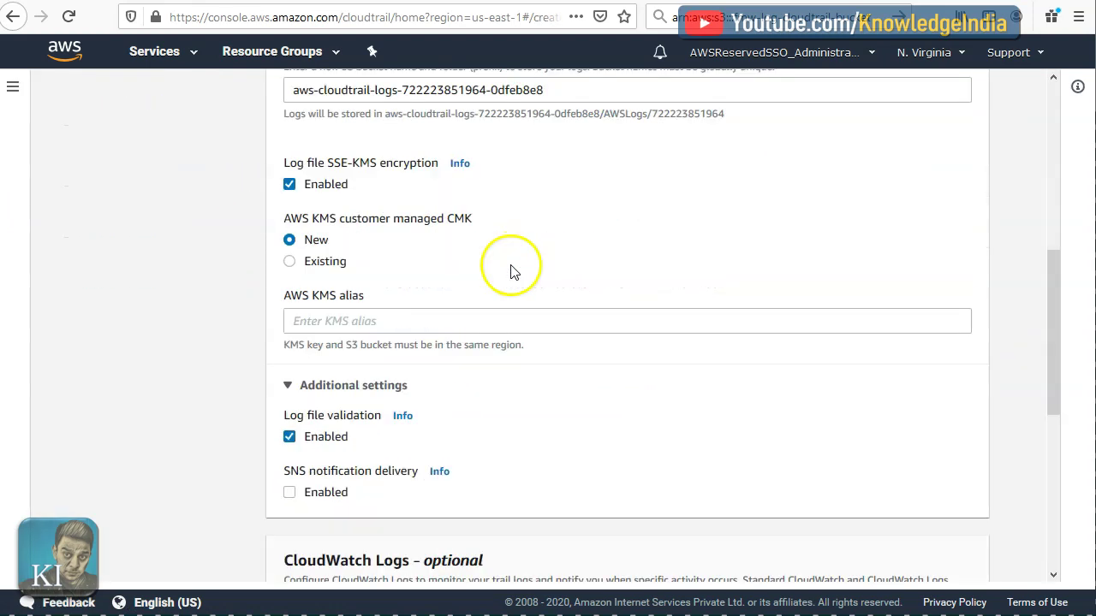
scroll(510, 270, down, 1)
scroll(547, 318, up, 4)
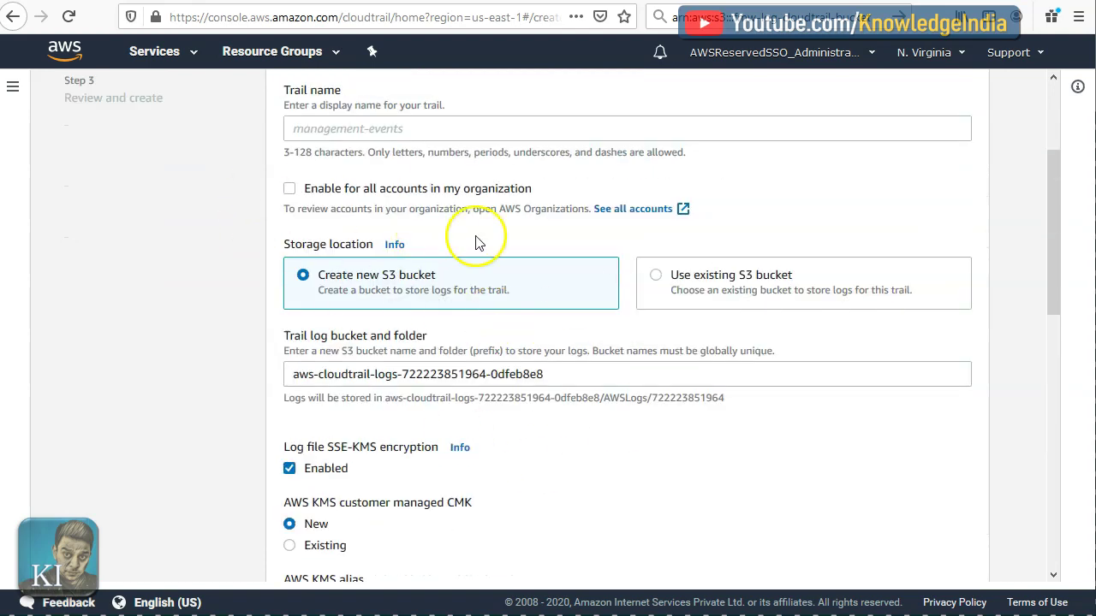
scroll(477, 243, up, 3)
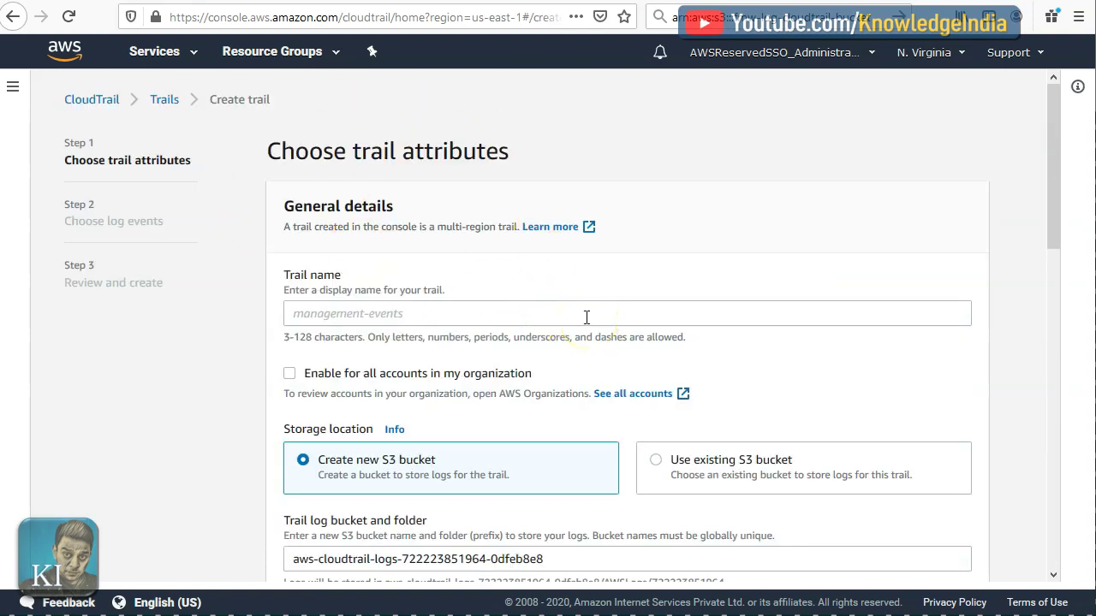
click(392, 314)
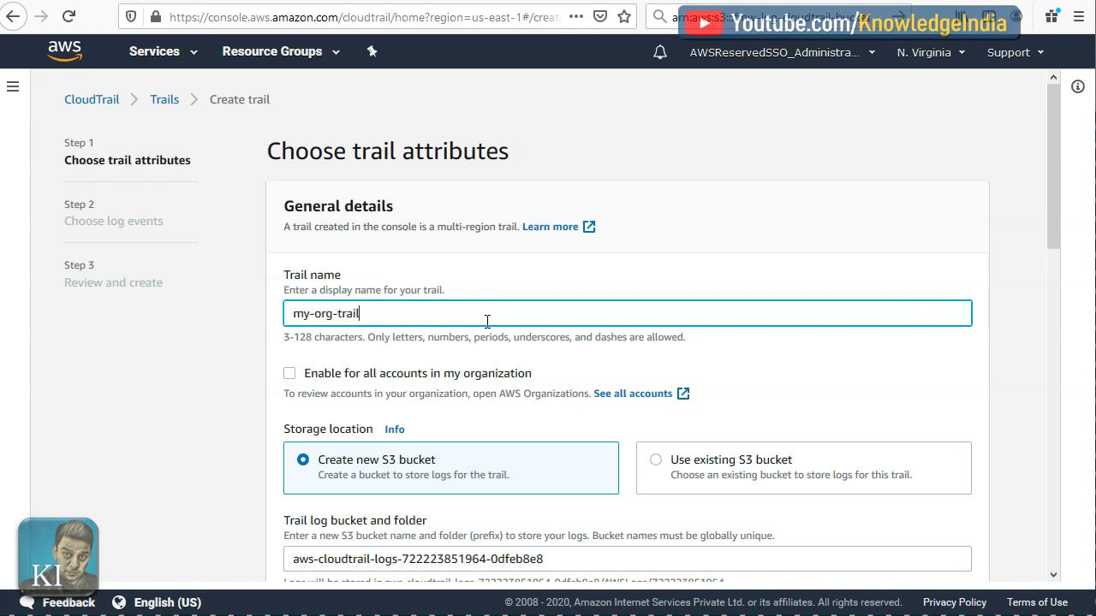
click(334, 382)
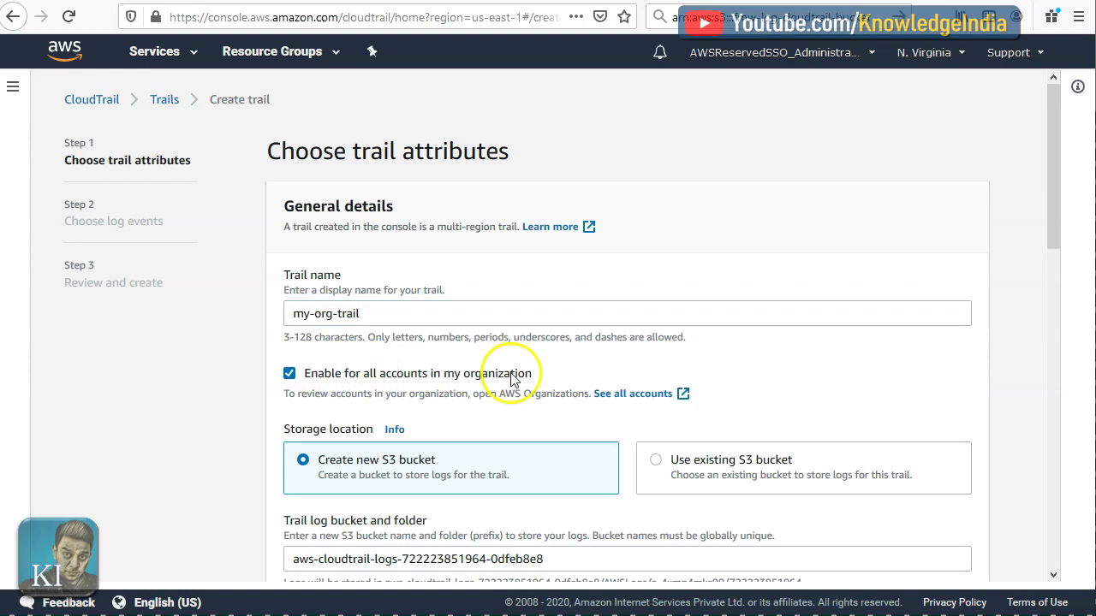
Set the trail's storage location to the existing S3 bucket fmw-log-cloudtrail-bucket
scroll(496, 381, down, 2)
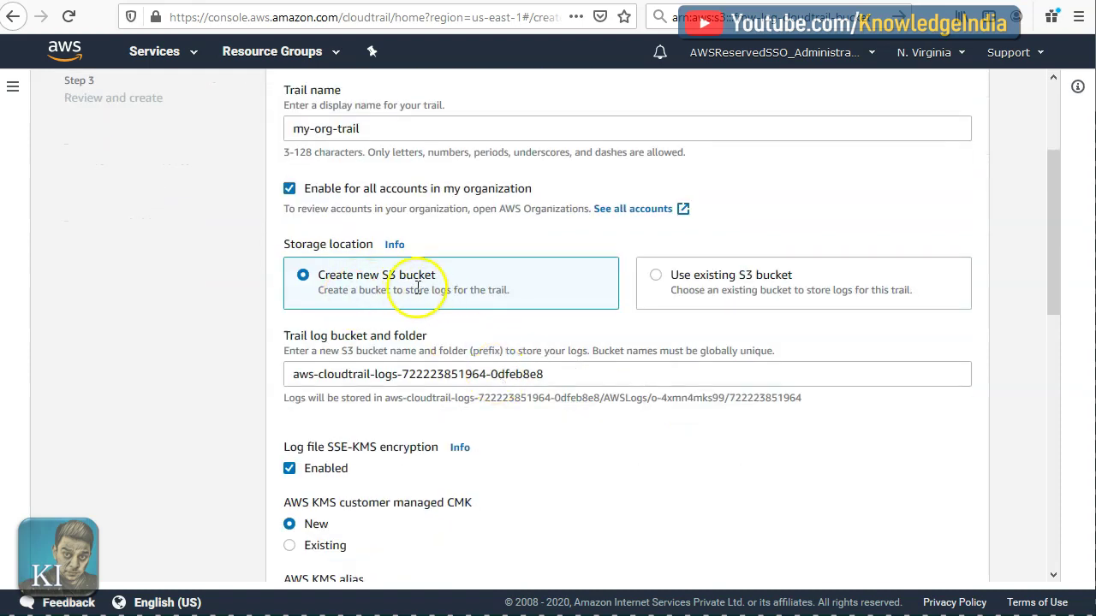
click(678, 292)
click(461, 365)
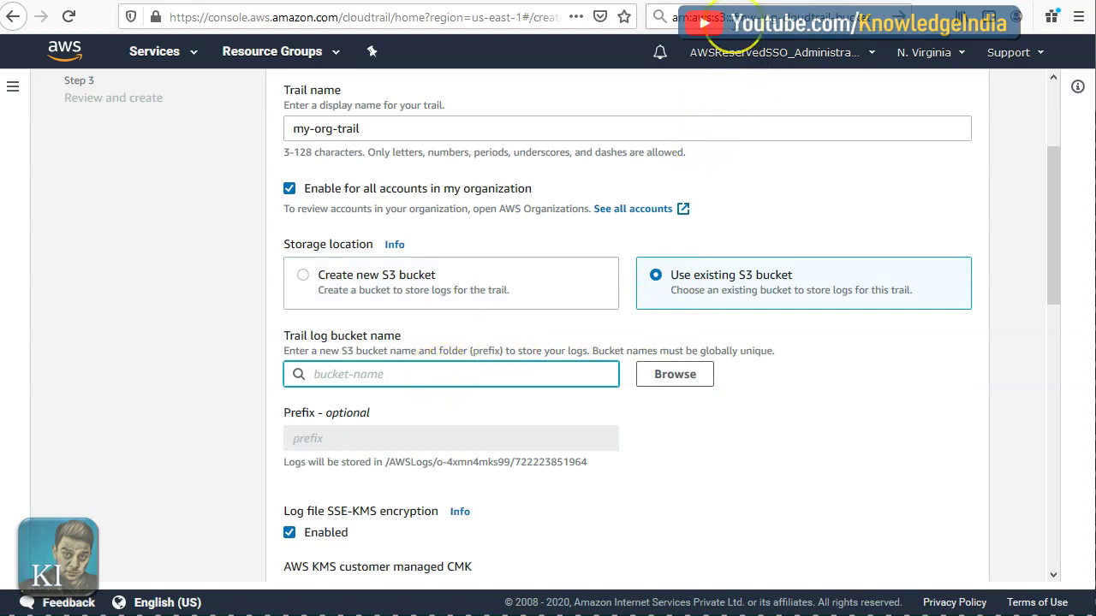
click(771, 19)
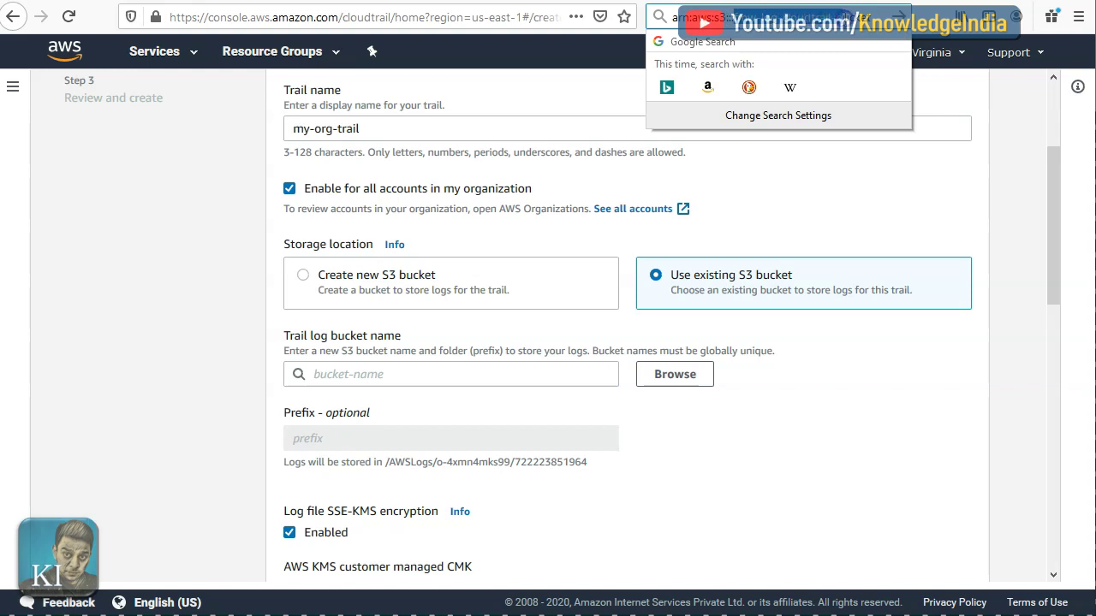
click(468, 367)
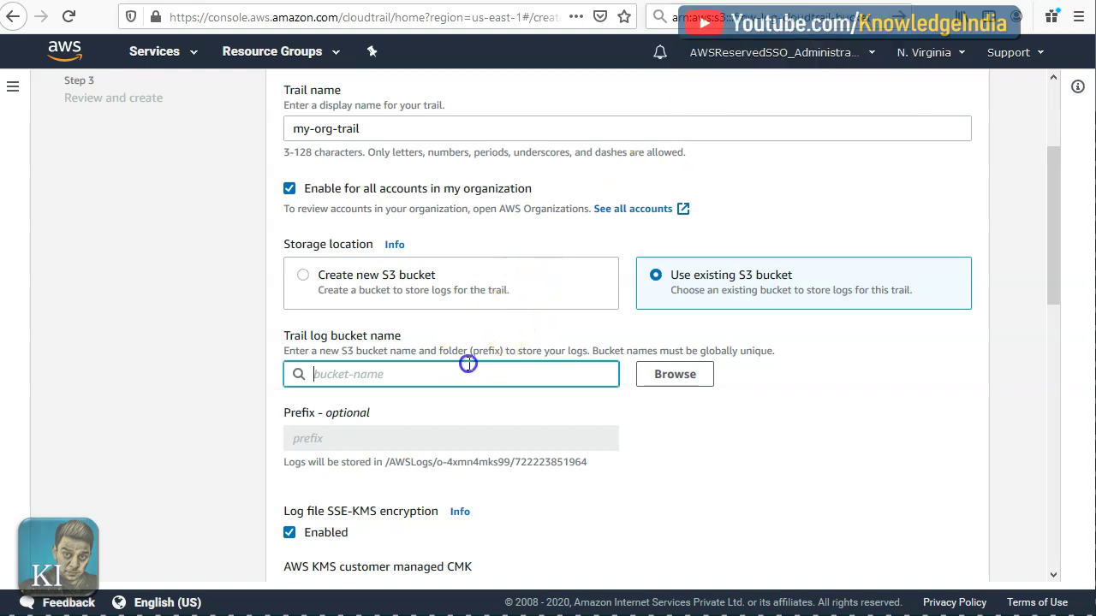
text(fmw-log-cloudtrail-bucket)
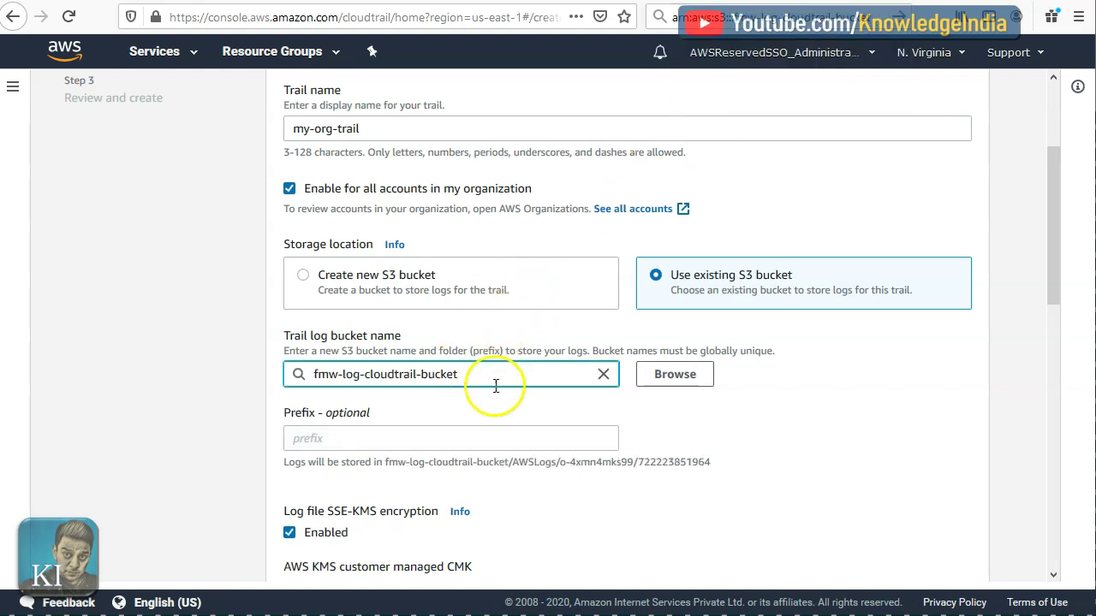
click(811, 439)
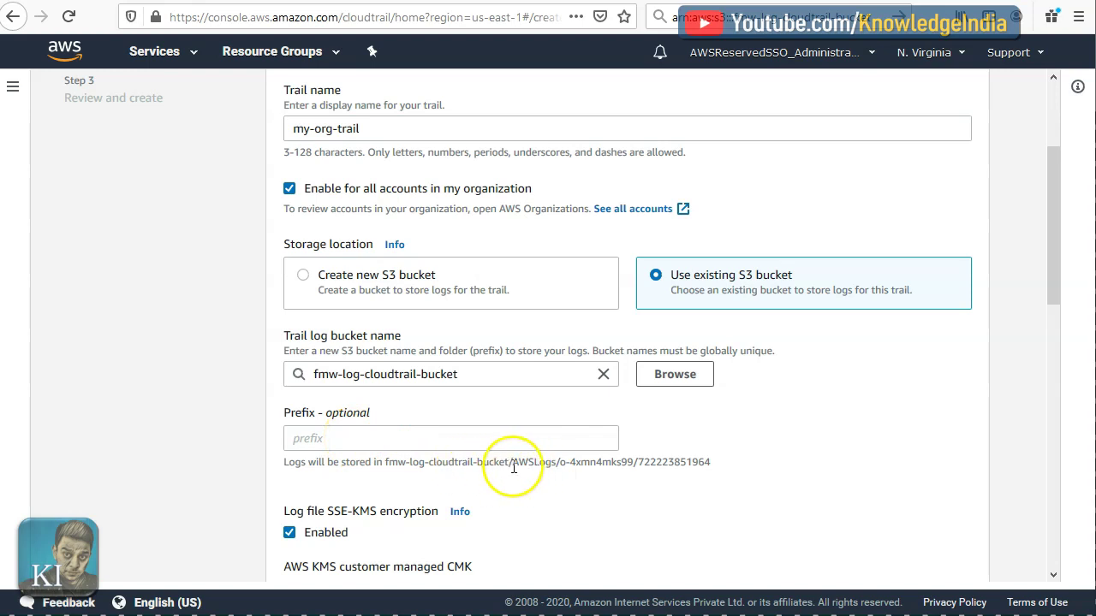
Try folder1 as the optional log prefix, check the resulting storage path, and clear the prefix
click(442, 440)
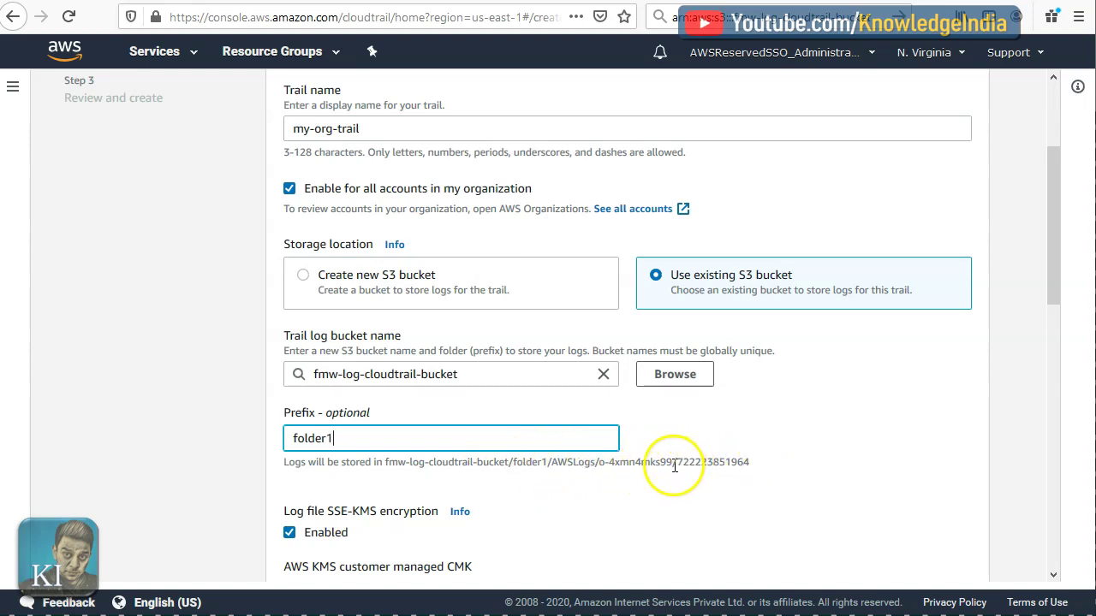
drag(338, 438, 206, 434)
key(BackSpace)
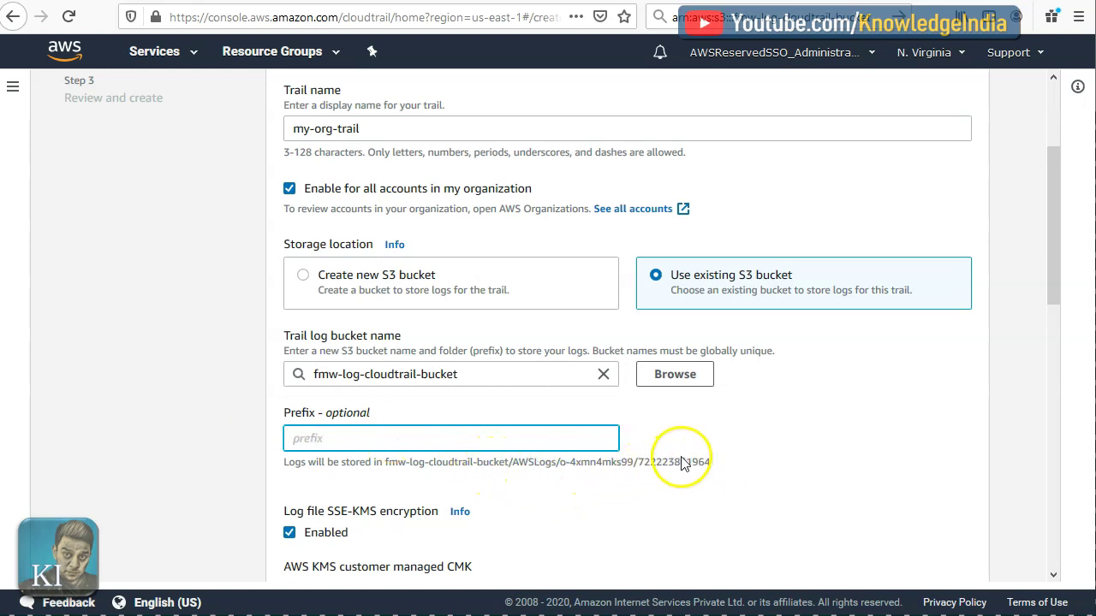
Disable SSE-KMS encryption of the log files and continue to the log events selection
scroll(684, 479, down, 3)
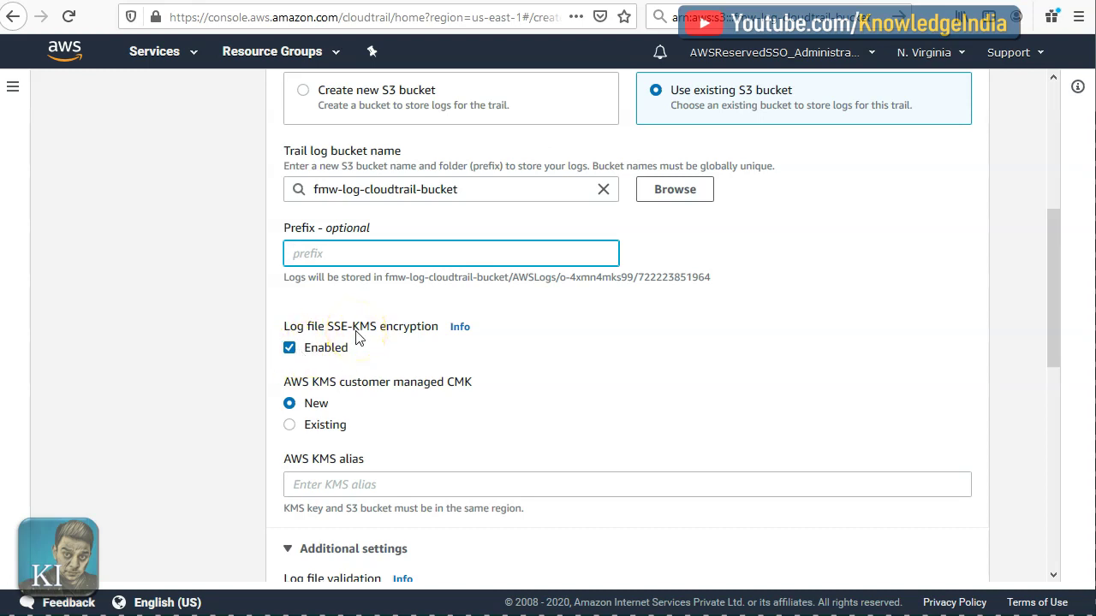
click(290, 348)
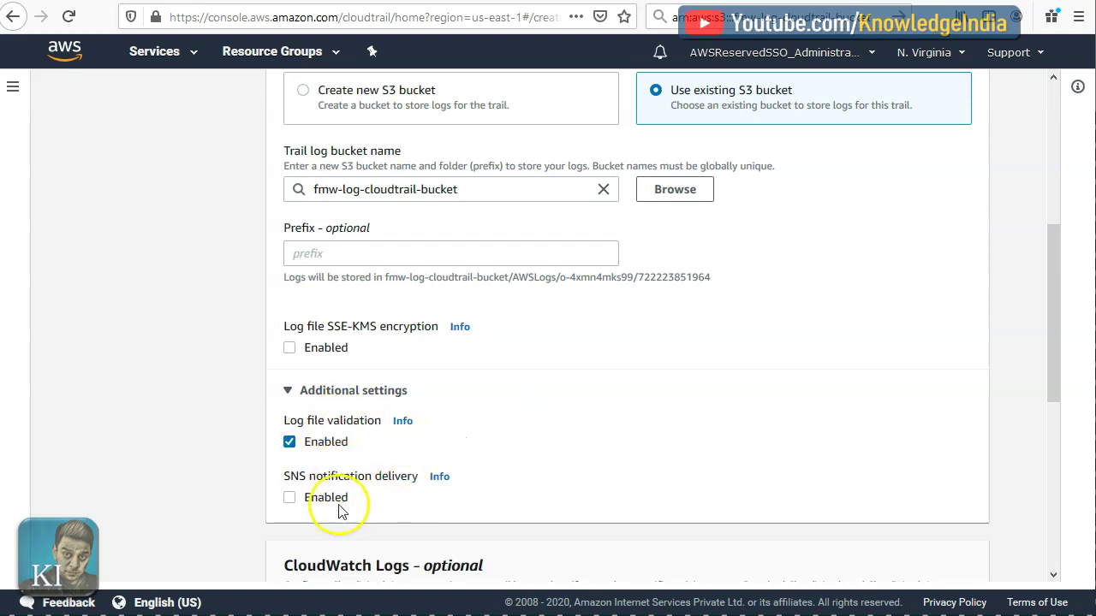
scroll(479, 503, down, 4)
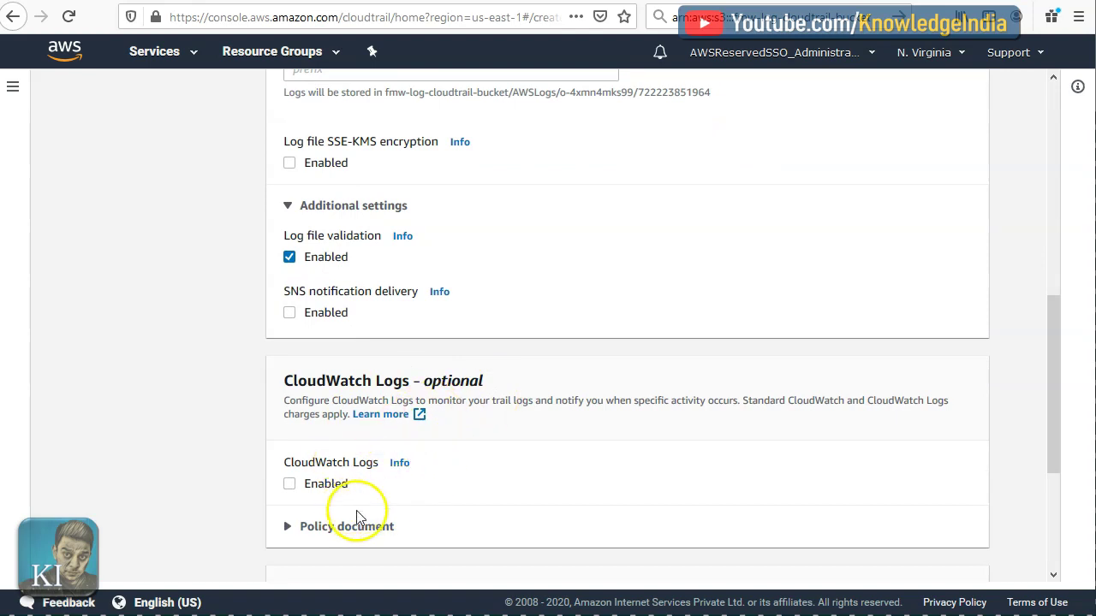
scroll(428, 466, down, 5)
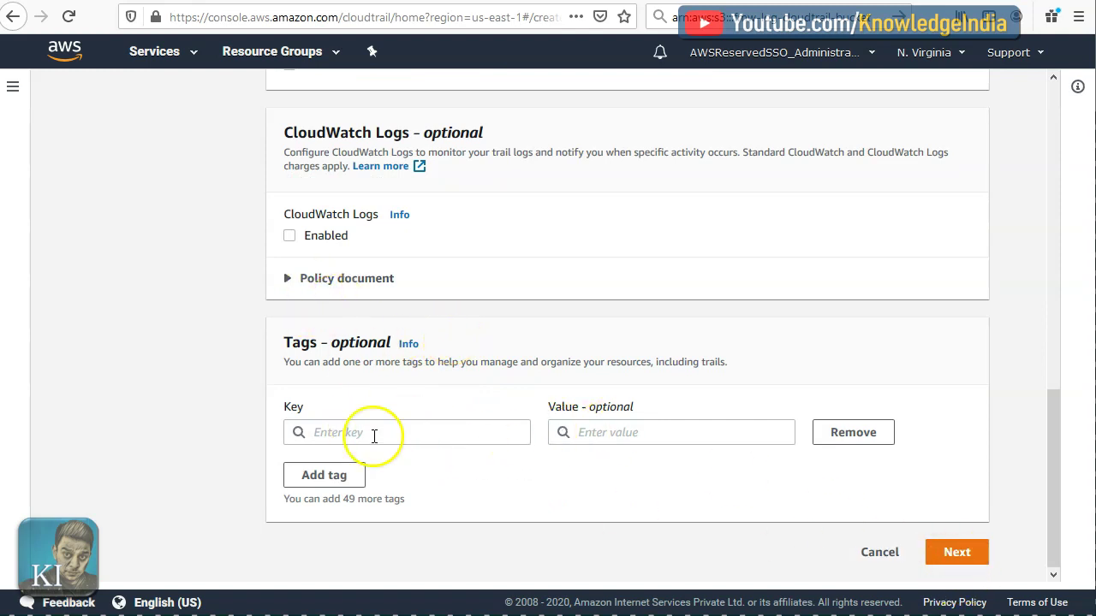
click(952, 555)
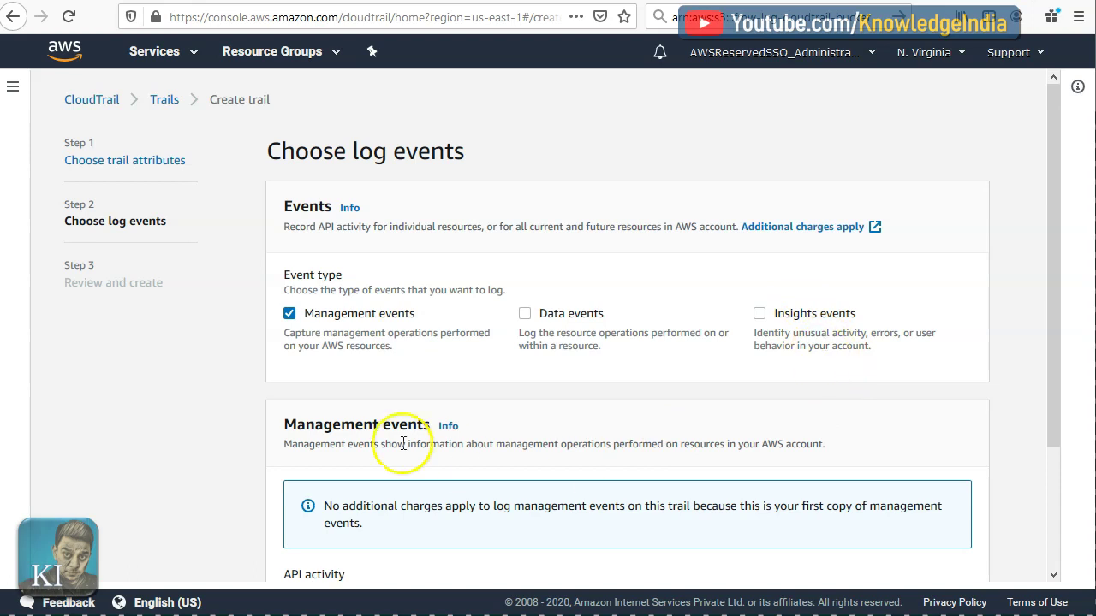
Keep management events with Read and Write API activity and proceed to reviewing the trail's settings
scroll(488, 360, down, 3)
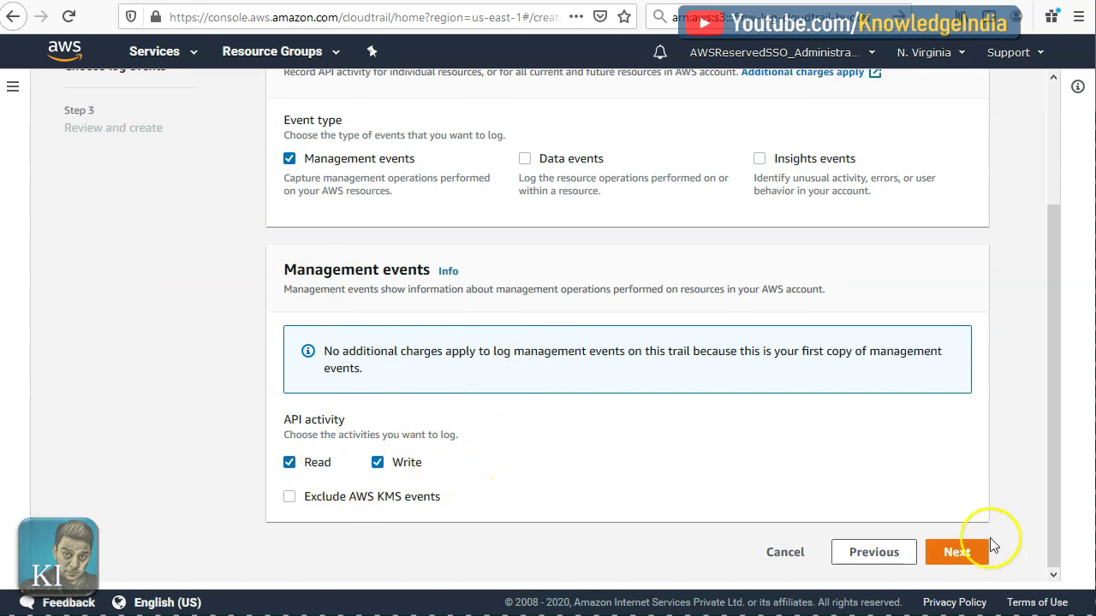
click(956, 552)
scroll(920, 385, down, 5)
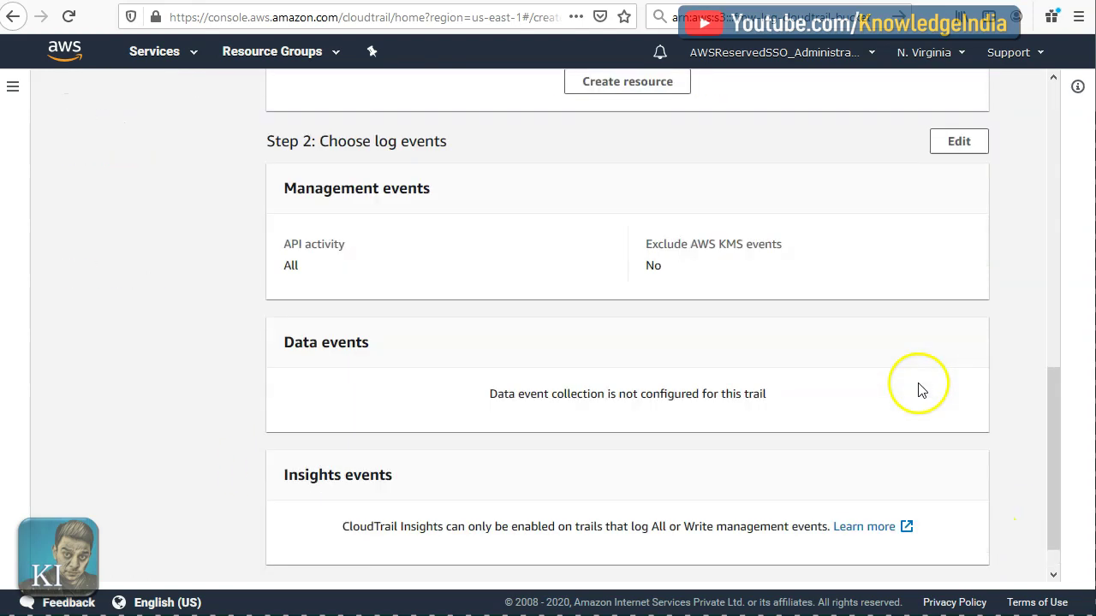
Try to create the organization trail and recheck its general details on the review page
click(935, 555)
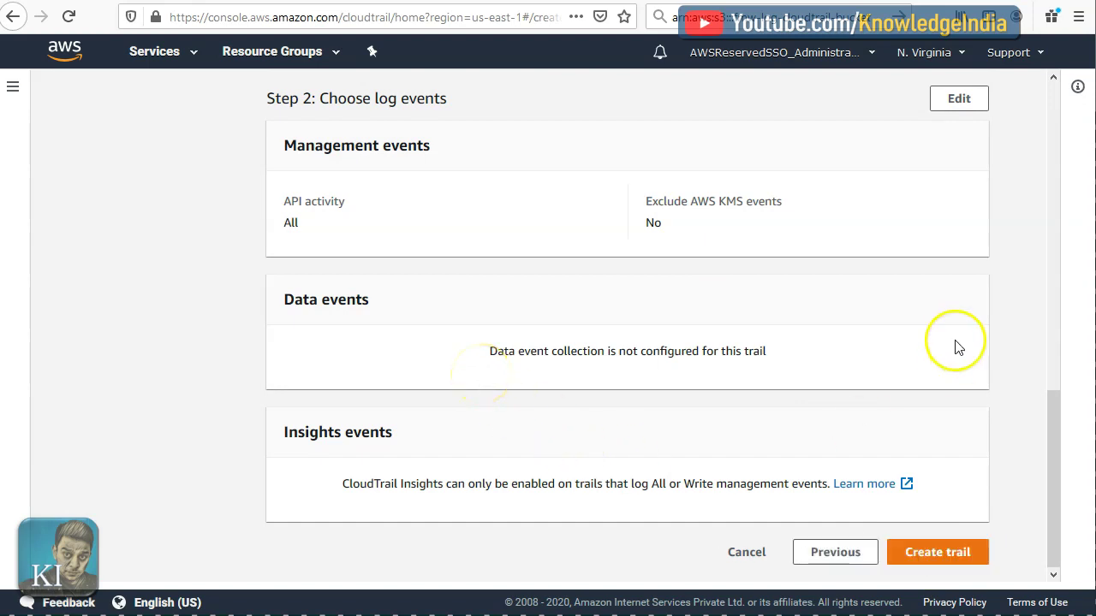
scroll(952, 344, up, 6)
scroll(952, 343, up, 3)
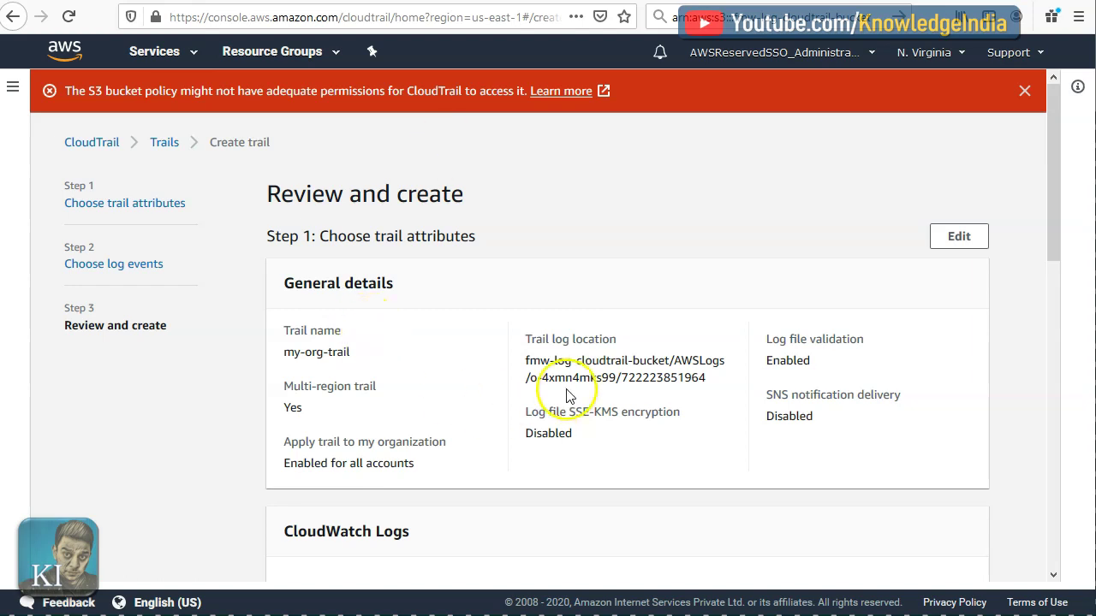
scroll(546, 424, down, 2)
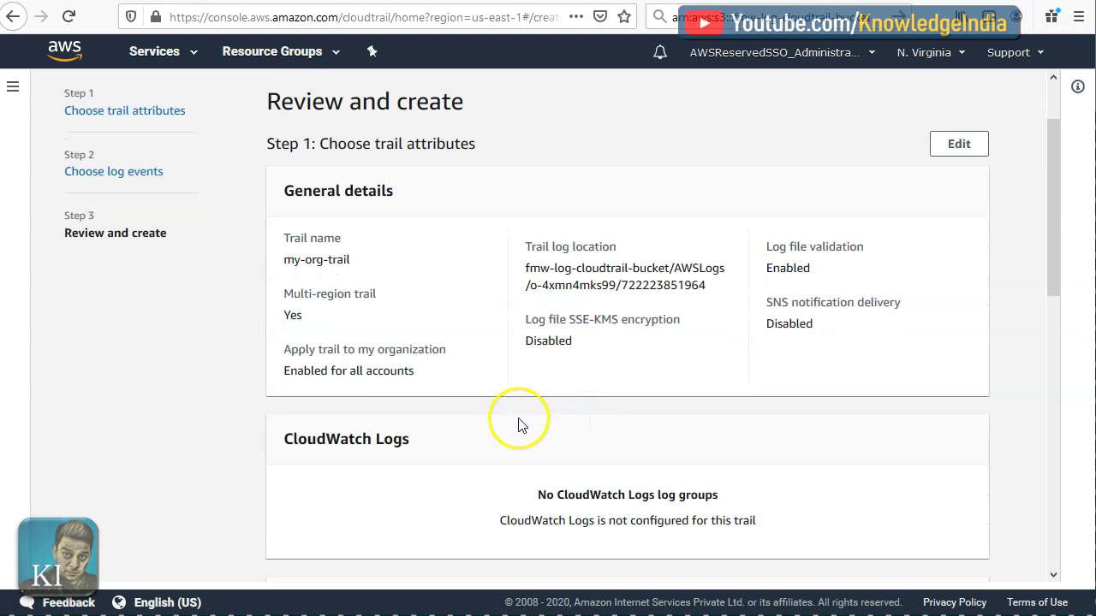
scroll(518, 425, up, 2)
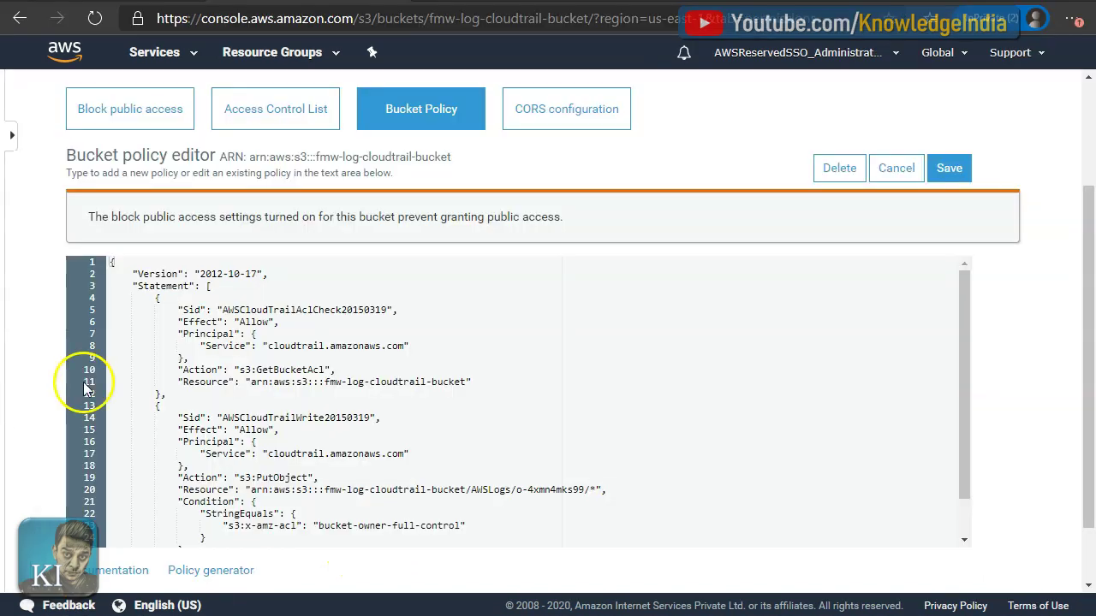
Switch to the logging account's S3 console and review the bucket policy statements of fmw-log-cloudtrail-bucket
scroll(315, 416, down, 1)
scroll(296, 343, up, 1)
scroll(296, 351, down, 1)
scroll(291, 358, up, 1)
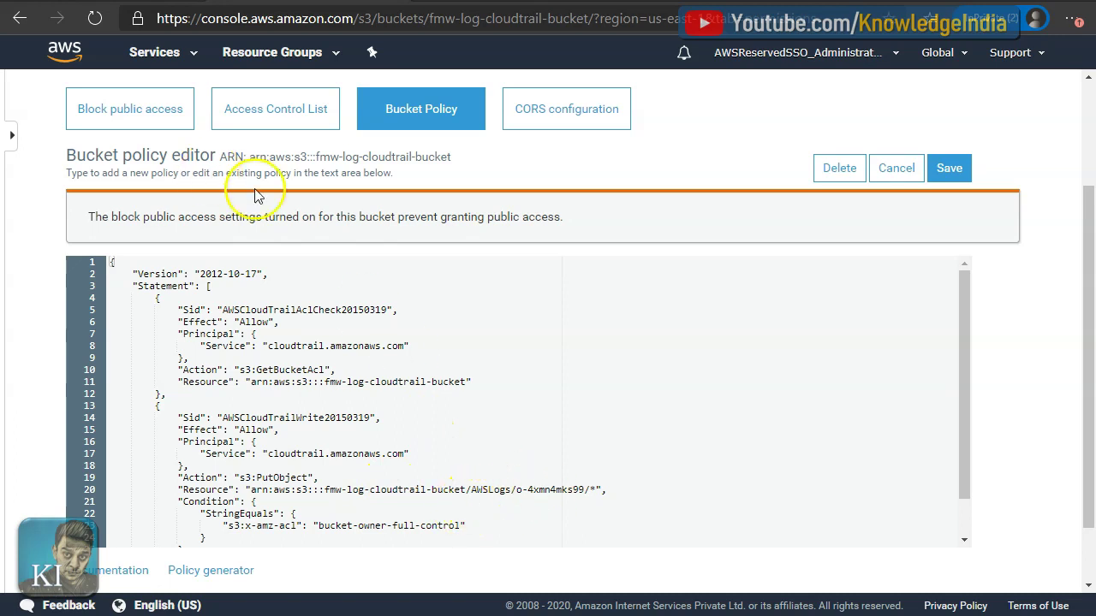
scroll(257, 196, up, 2)
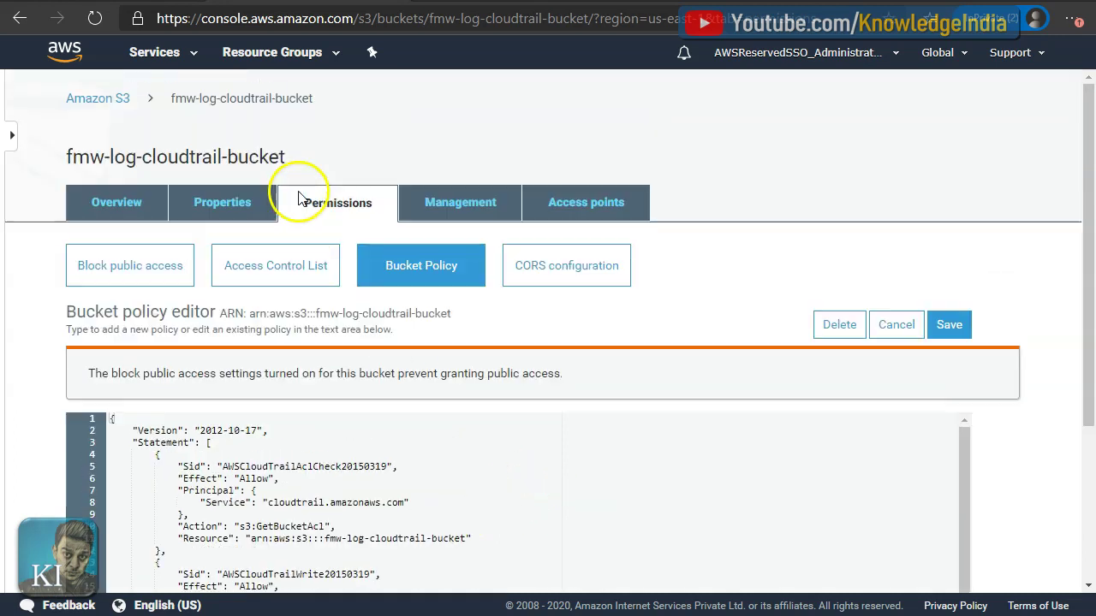
Browse the bucket's AWSLogs folder through the organization and account folders down to the CloudTrail folder
click(117, 209)
click(171, 430)
click(183, 432)
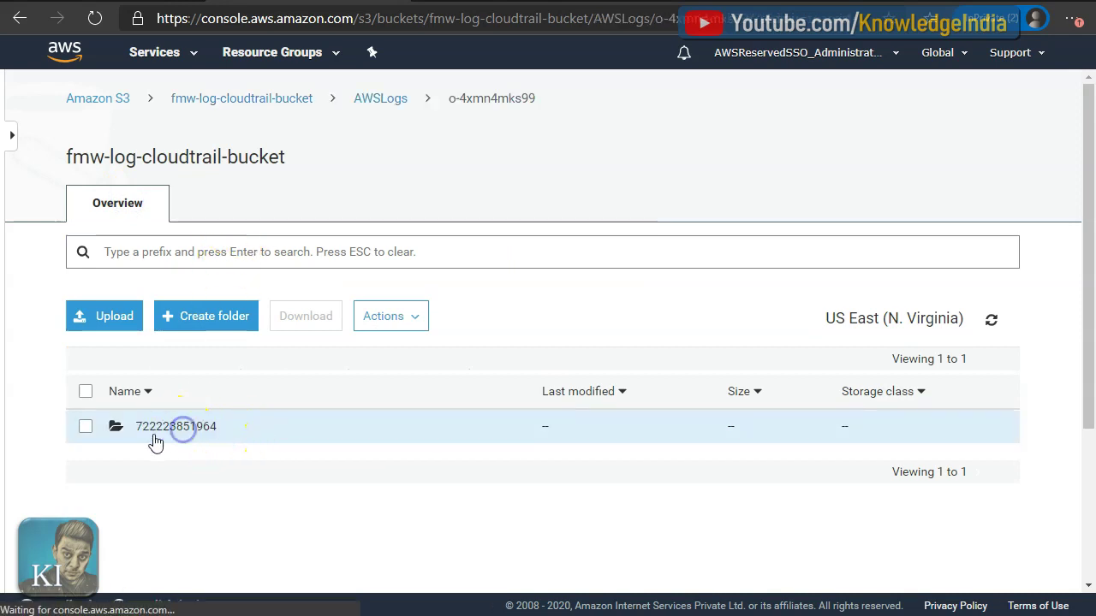
click(178, 434)
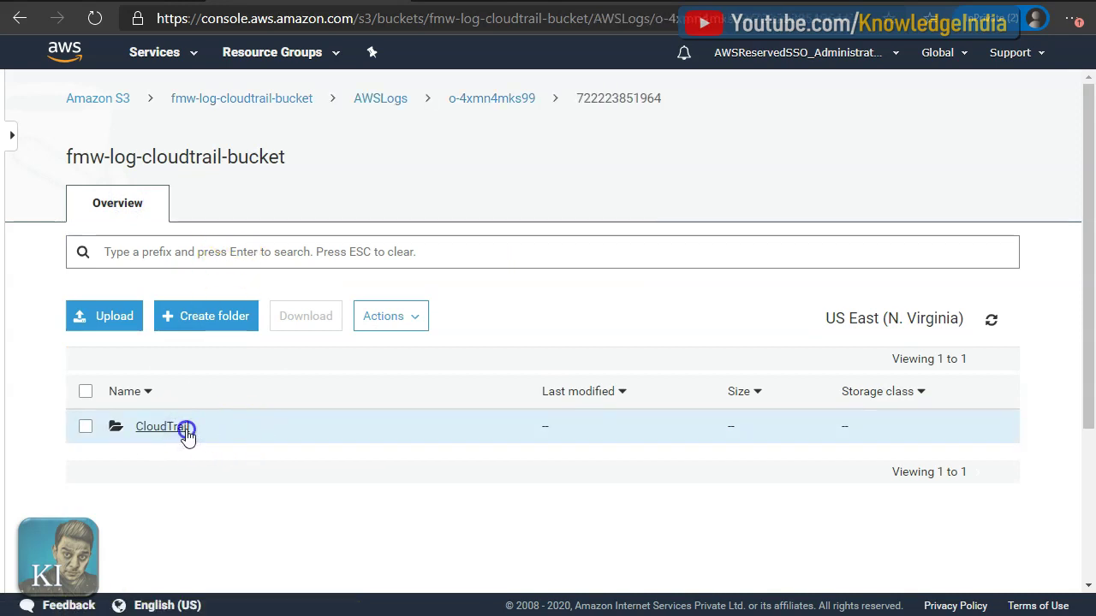
click(187, 432)
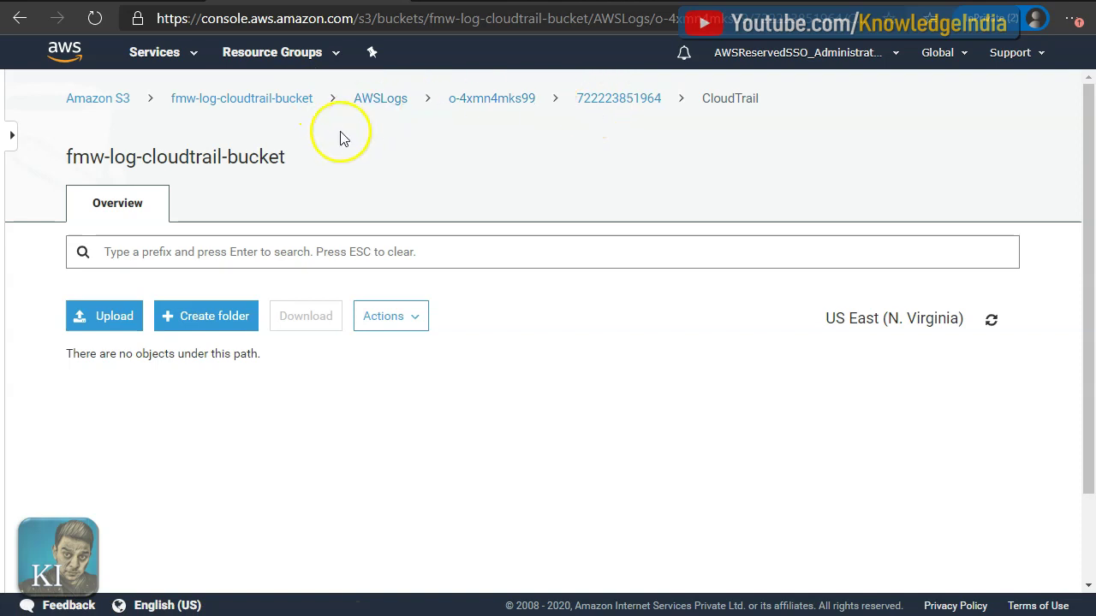
Return to the root of fmw-log-cloudtrail-bucket and reopen its bucket policy for editing
click(241, 100)
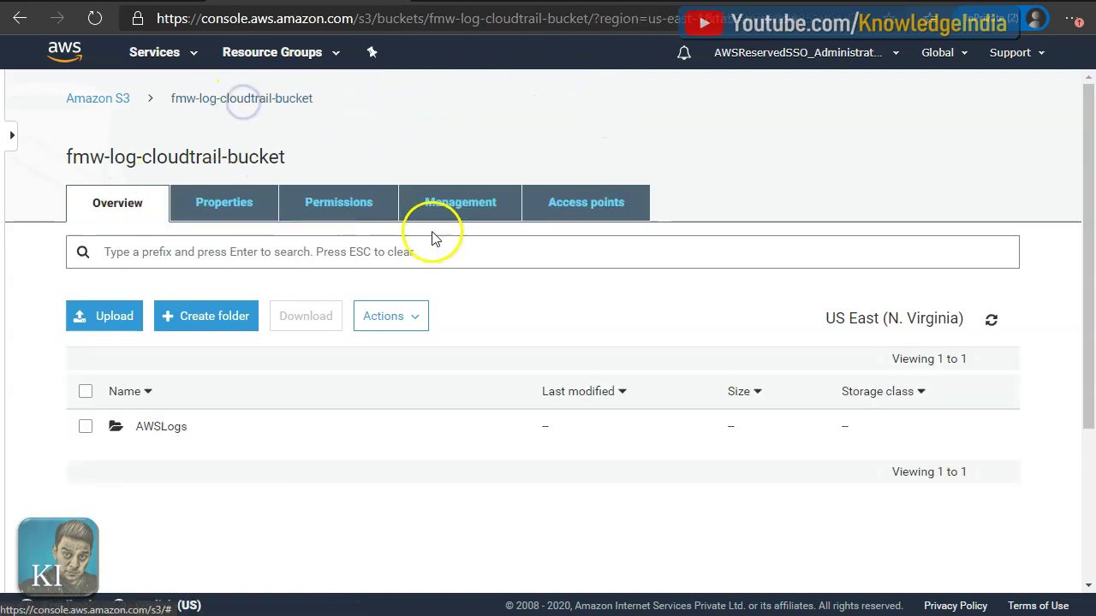
click(318, 214)
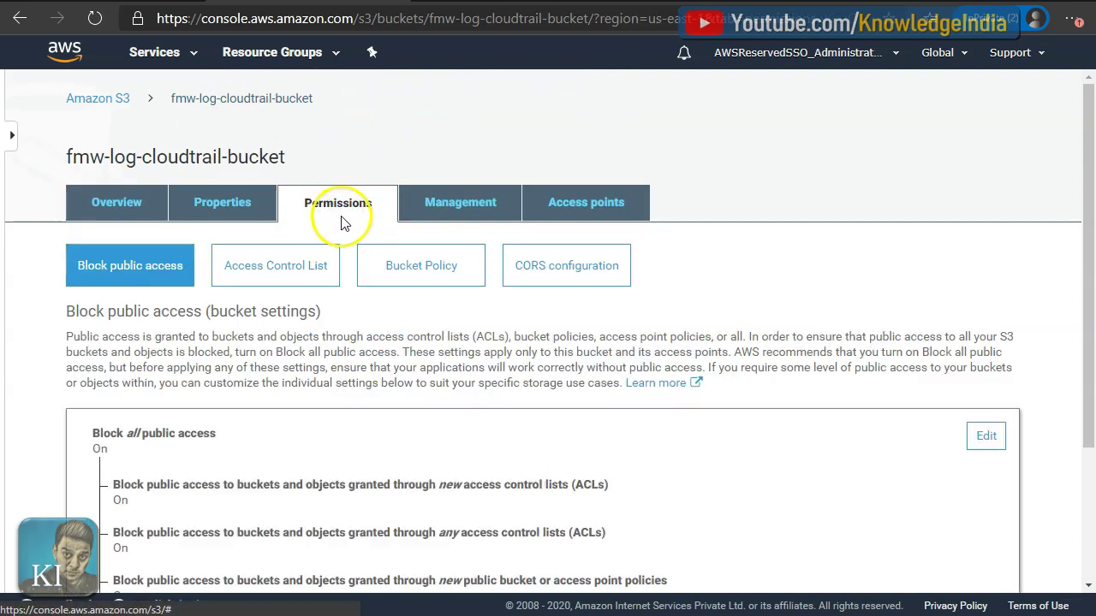
click(475, 266)
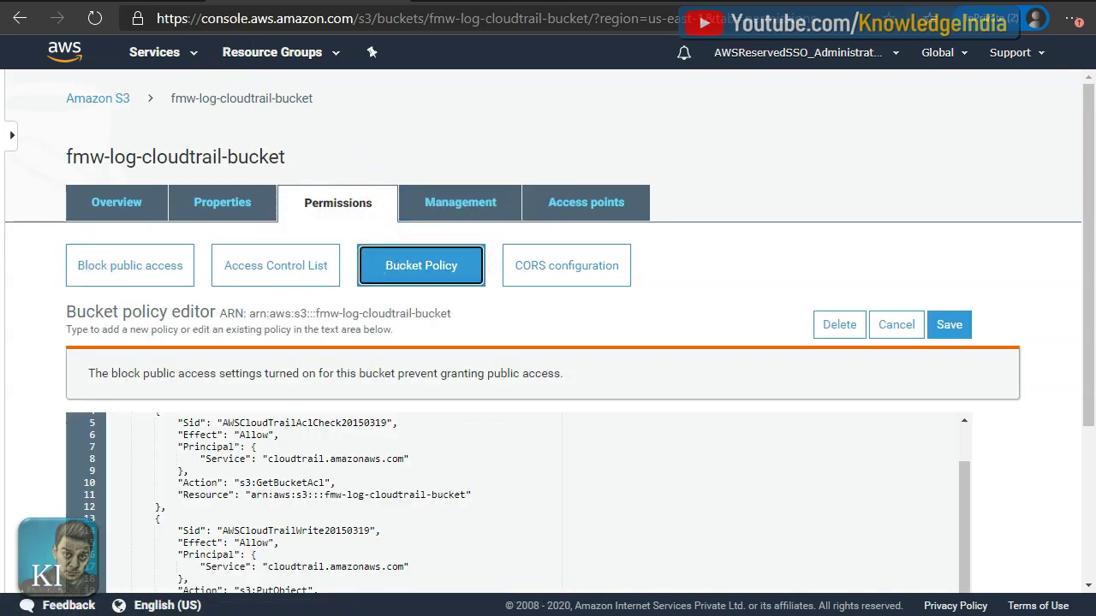
Copy the account-level AWSCloudTrailWrite20150319 statement from the organization trail example policy in the CloudTrail documentation
key(alt+Tab)
scroll(342, 274, up, 6)
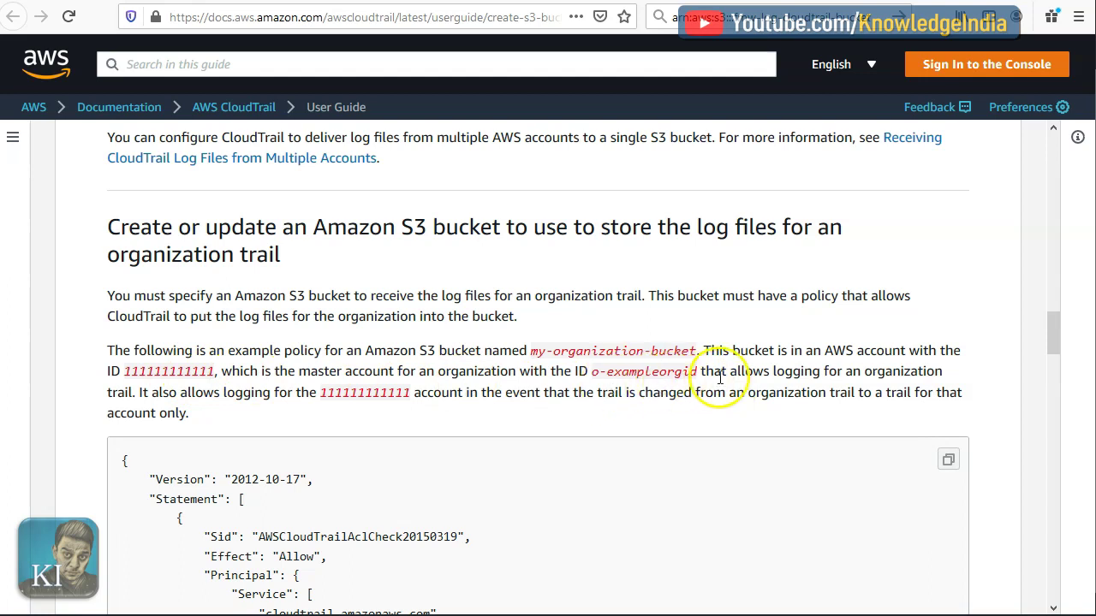
drag(143, 394, 274, 392)
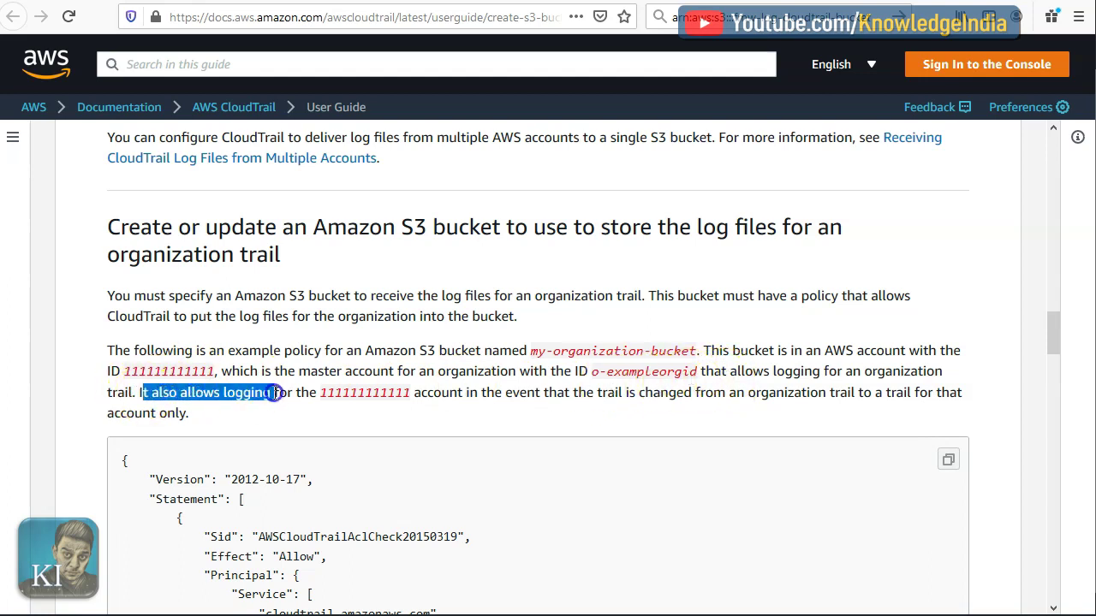
drag(352, 394, 473, 393)
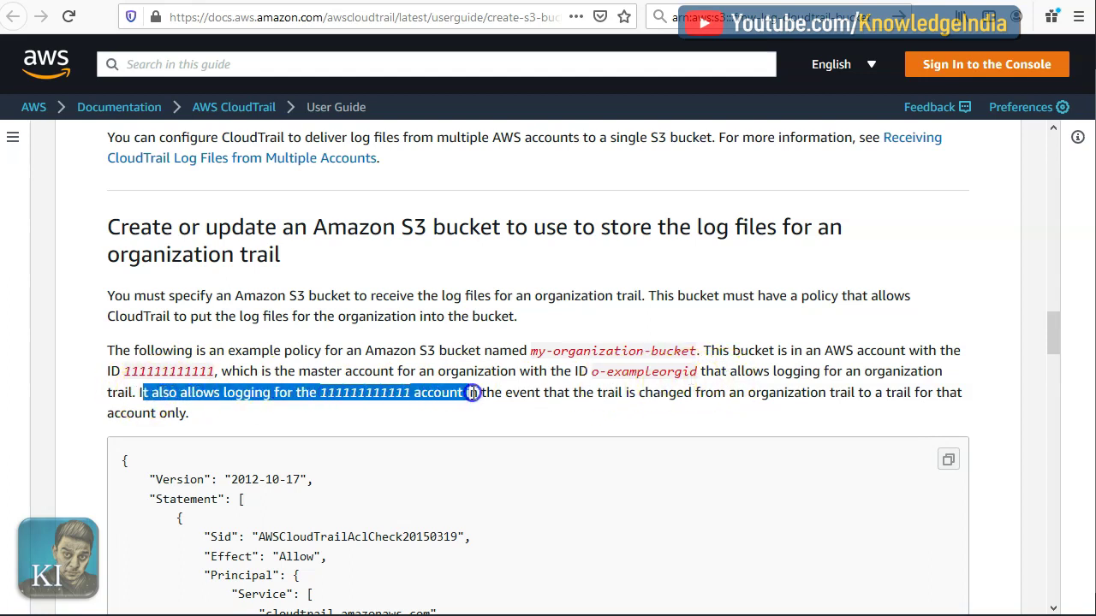
click(606, 399)
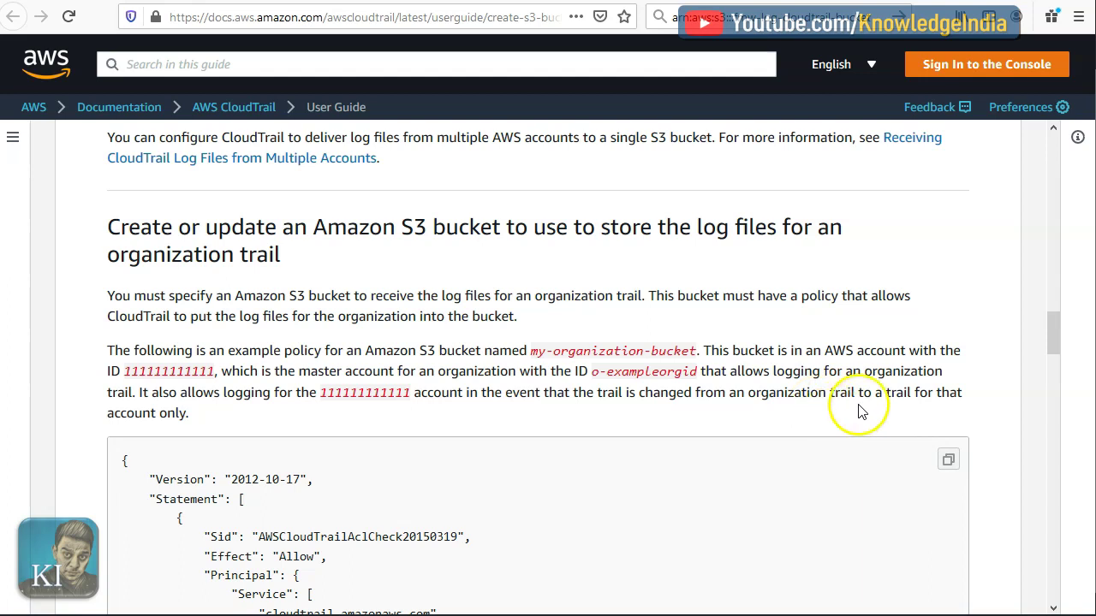
scroll(438, 396, down, 3)
scroll(438, 399, down, 3)
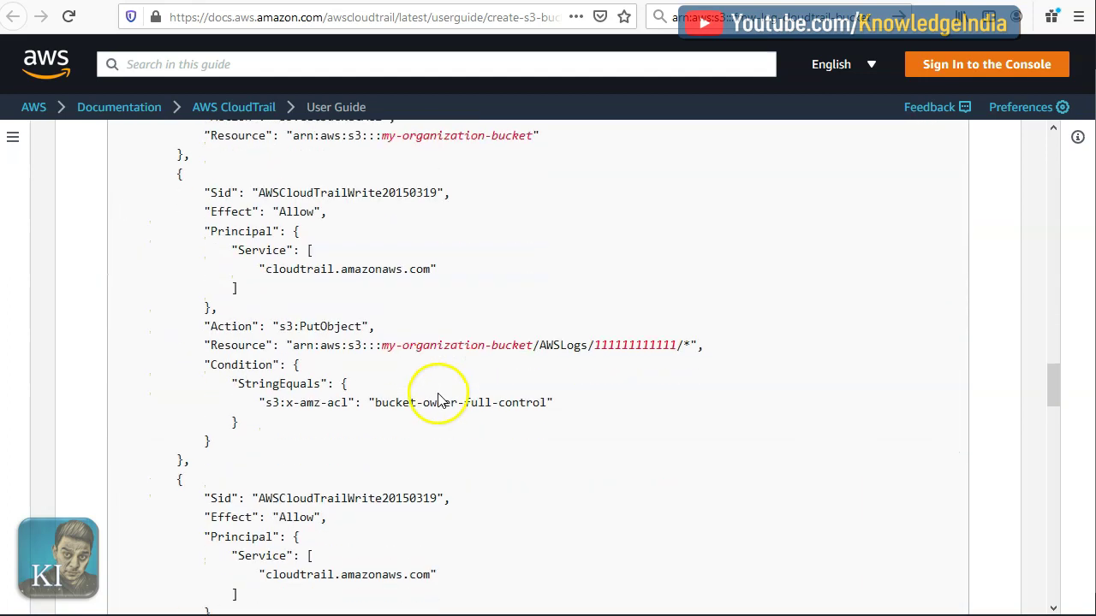
drag(169, 172, 220, 459)
key(ctrl+c)
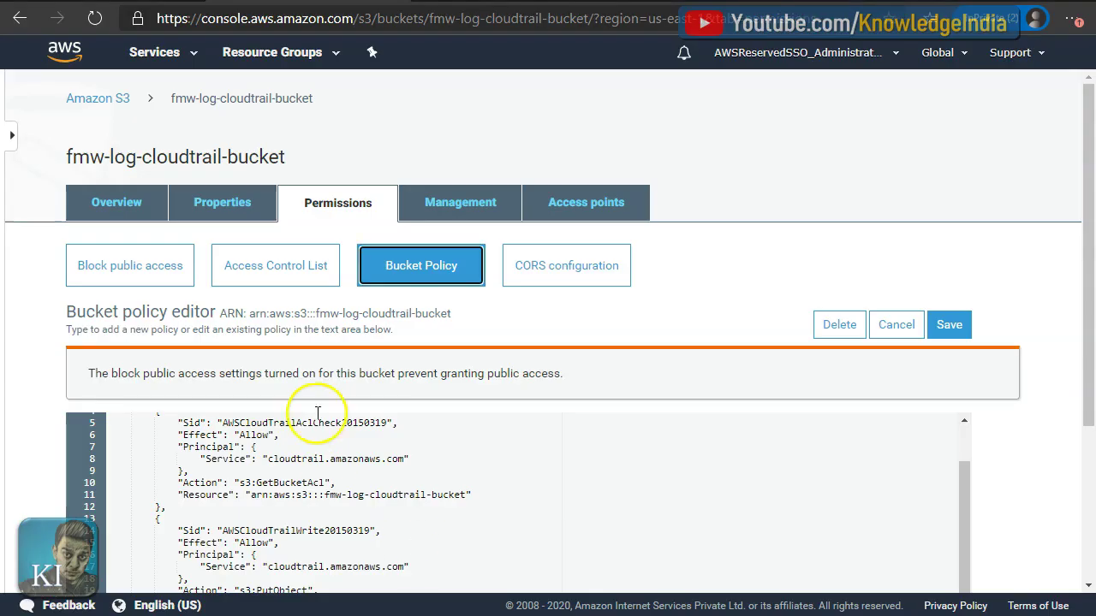
Insert the copied write statement into the bucket policy directly after the AWSCloudTrailAclCheck20150319 statement
scroll(314, 416, down, 2)
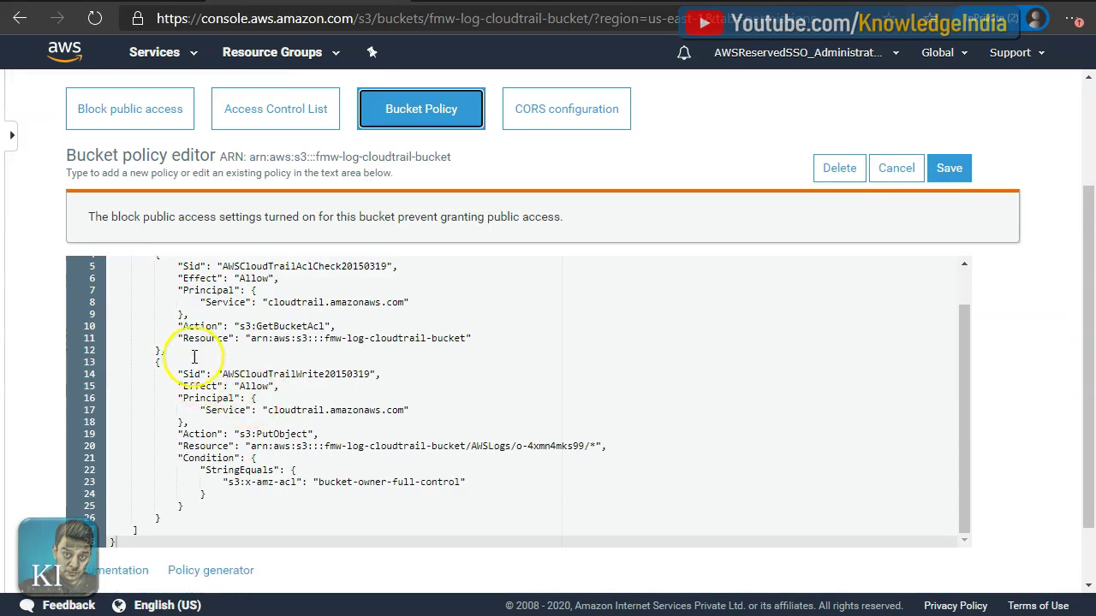
click(185, 351)
key(Return)
key(ctrl+v)
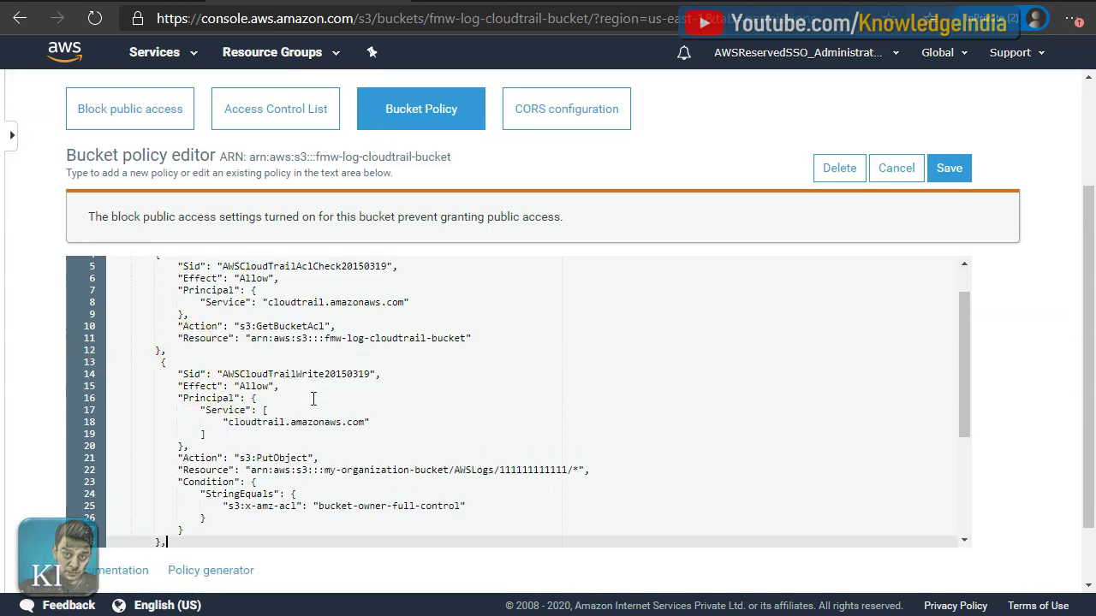
Replace my-organization-bucket with fmw-log-cloudtrail-bucket in the Resource ARN of the inserted statement
scroll(313, 398, down, 1)
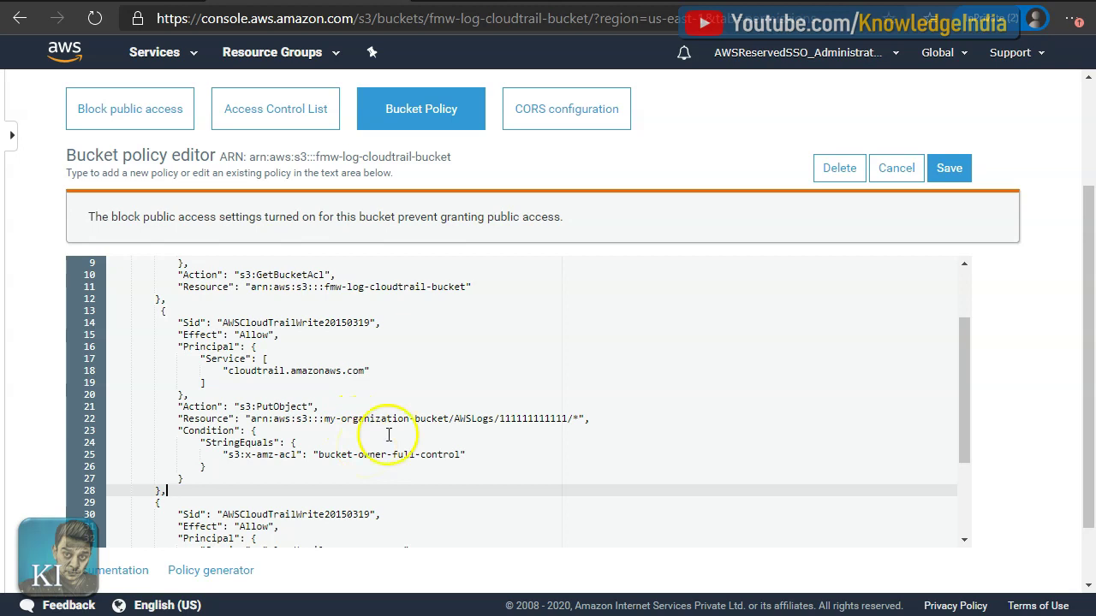
drag(451, 420, 363, 420)
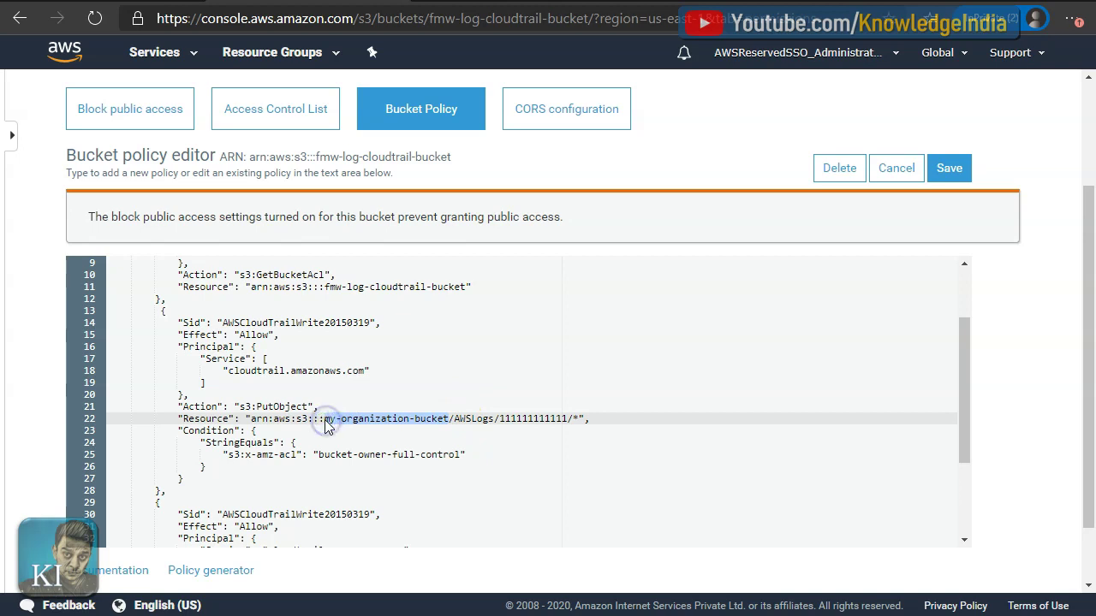
key(BackSpace)
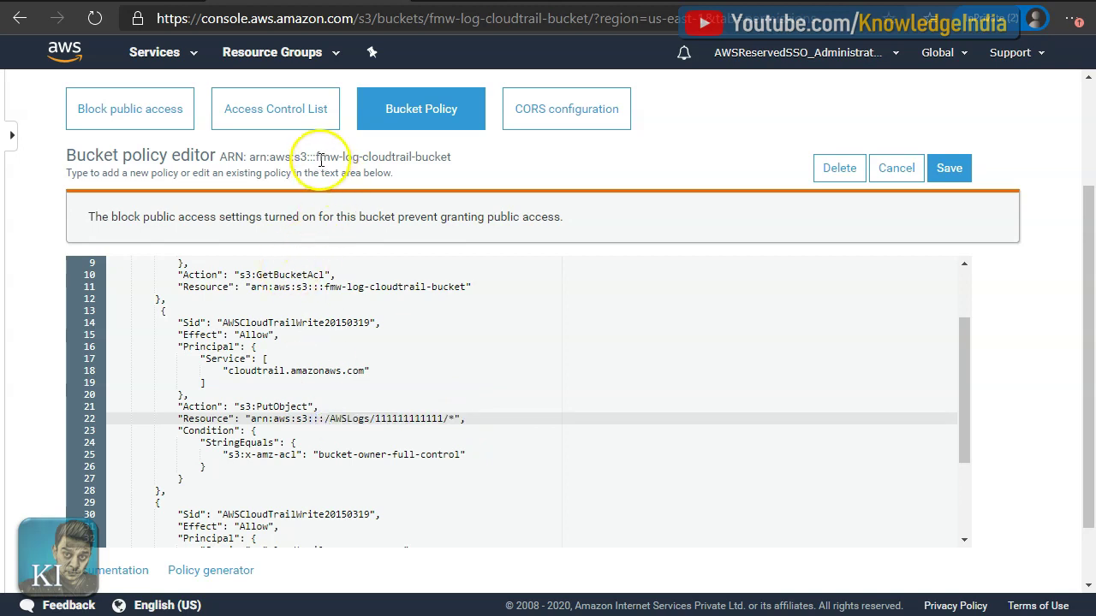
drag(317, 158, 460, 161)
key(ctrl+c)
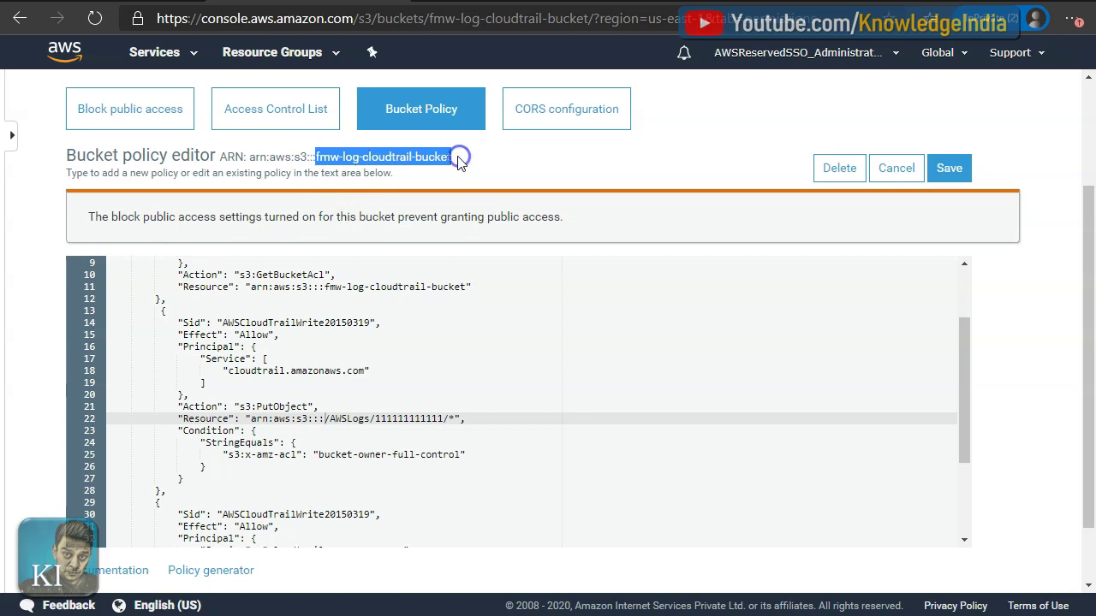
click(326, 419)
key(ctrl+v)
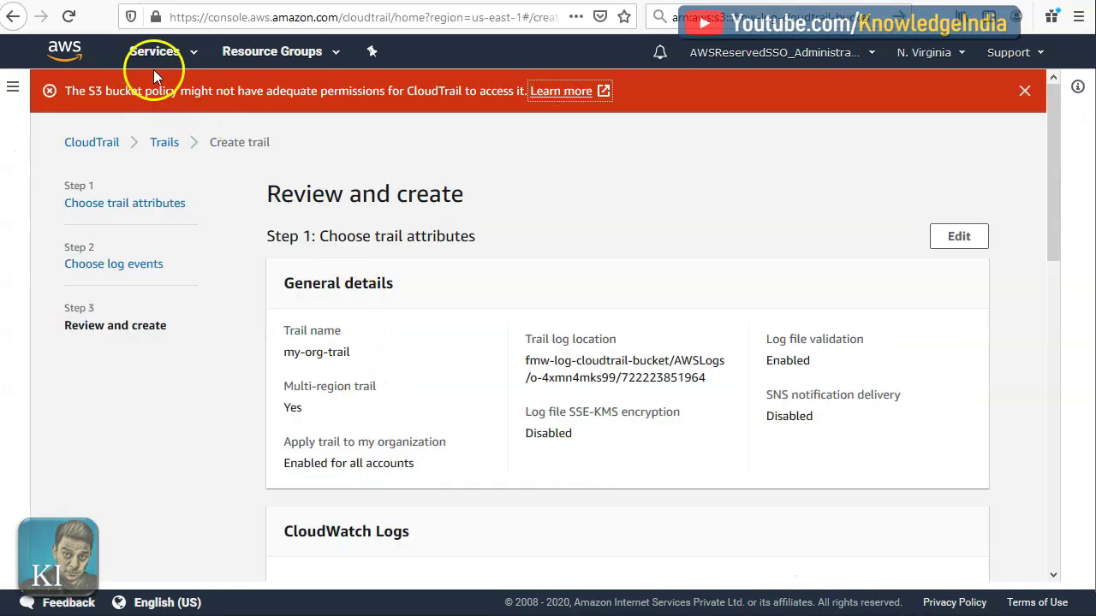
Open IAM for the master account in a new tab and copy its IAM users sign-in link
click(156, 53)
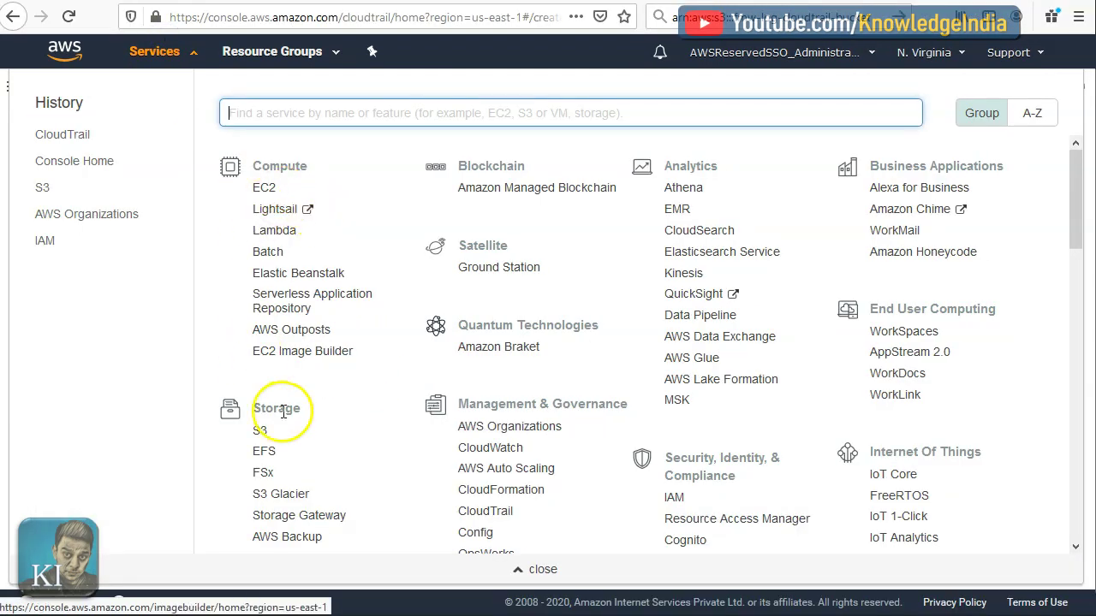
right_click(42, 239)
click(87, 245)
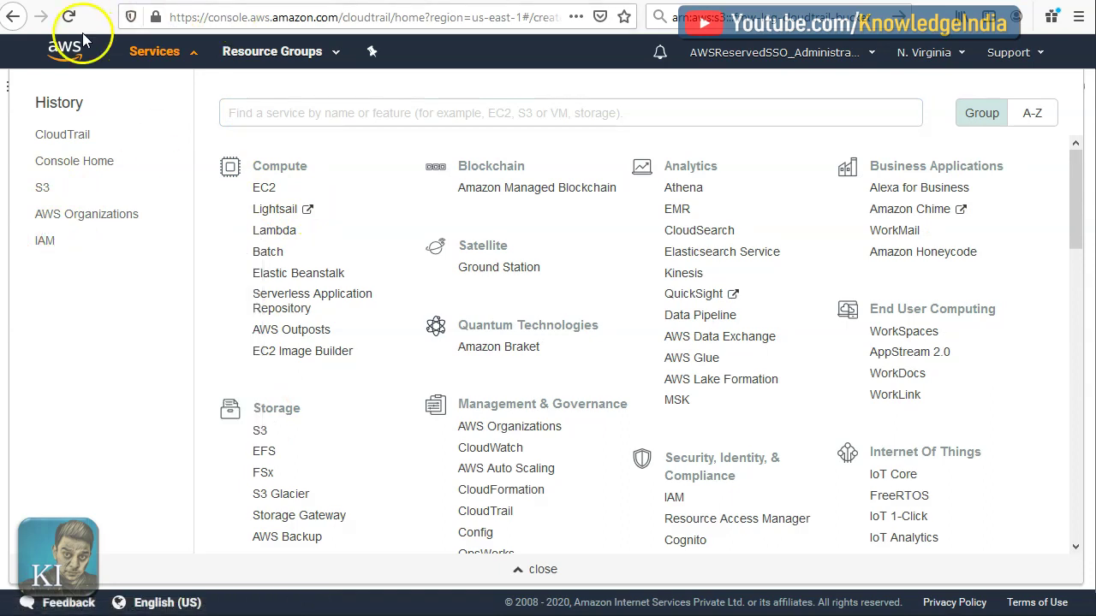
click(106, 65)
key(ctrl+Tab)
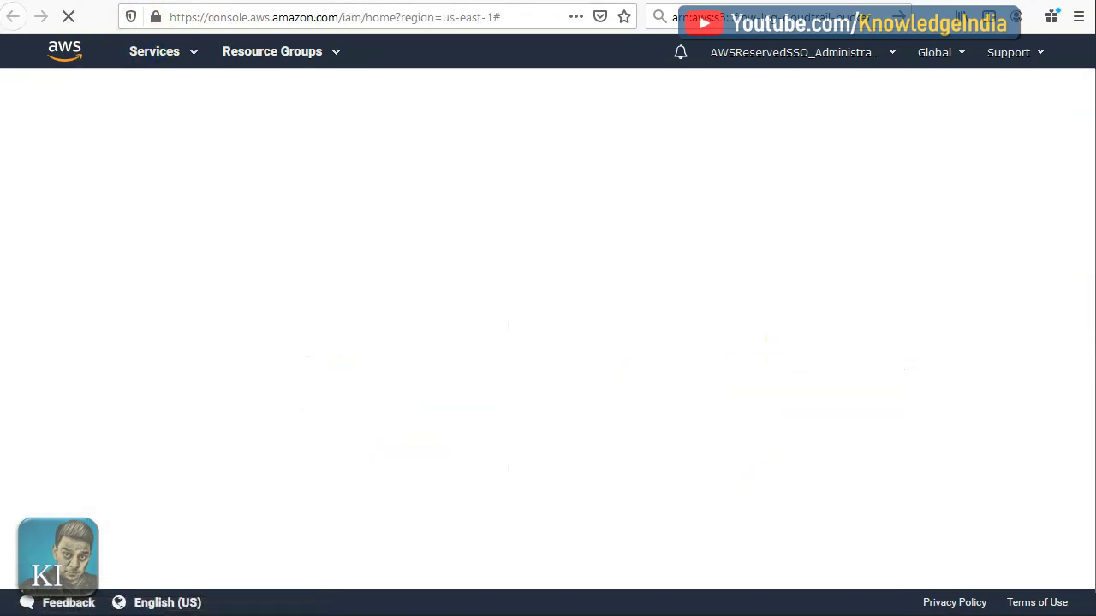
triple_click(377, 161)
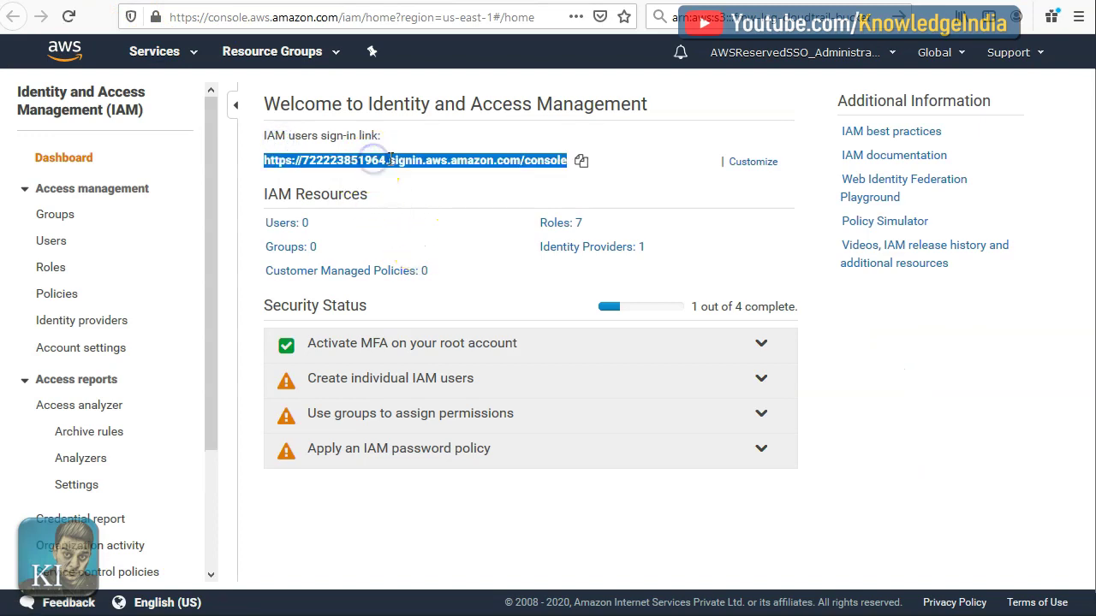
click(582, 161)
Replace the placeholder account ID in the inserted statement's Resource with the master account ID from the link, and save the bucket policy
click(727, 17)
key(ctrl+v)
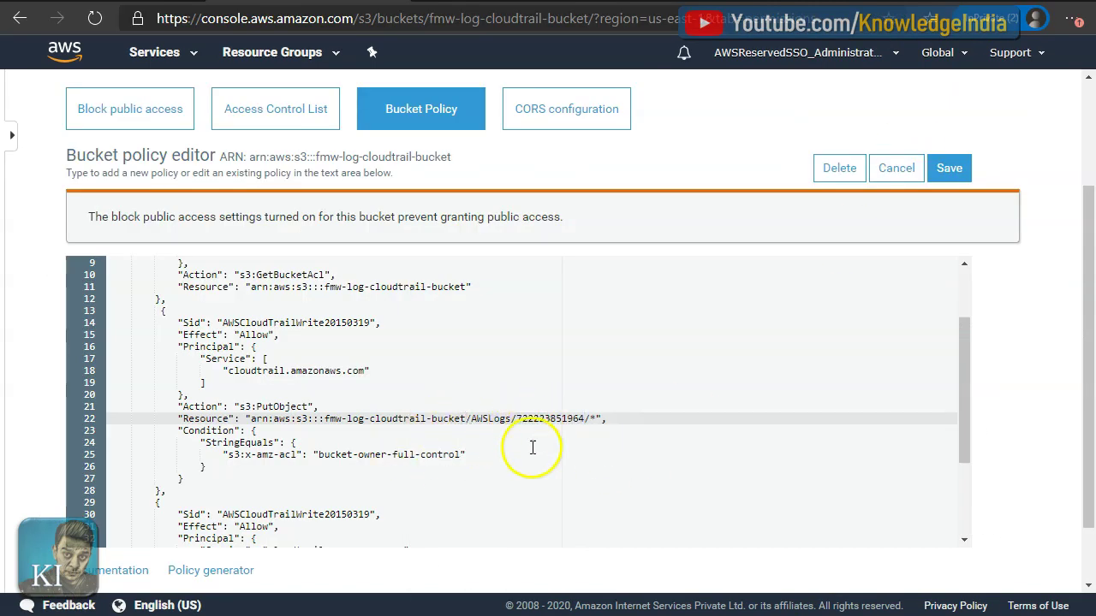
click(946, 168)
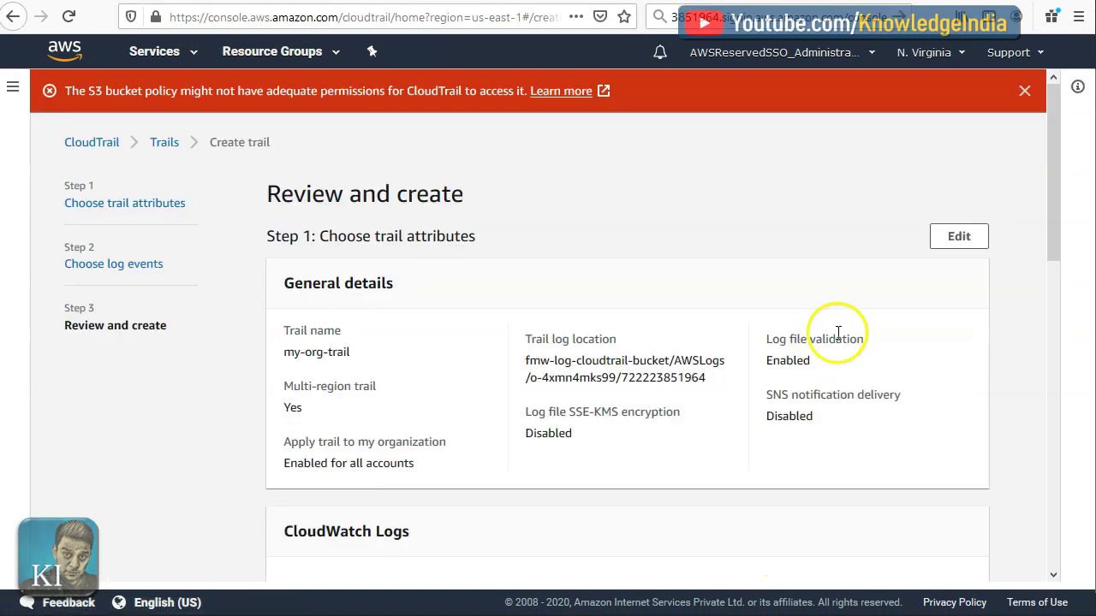
Return to the CloudTrail review page and create the trail my-org-trail
scroll(839, 335, down, 10)
click(936, 566)
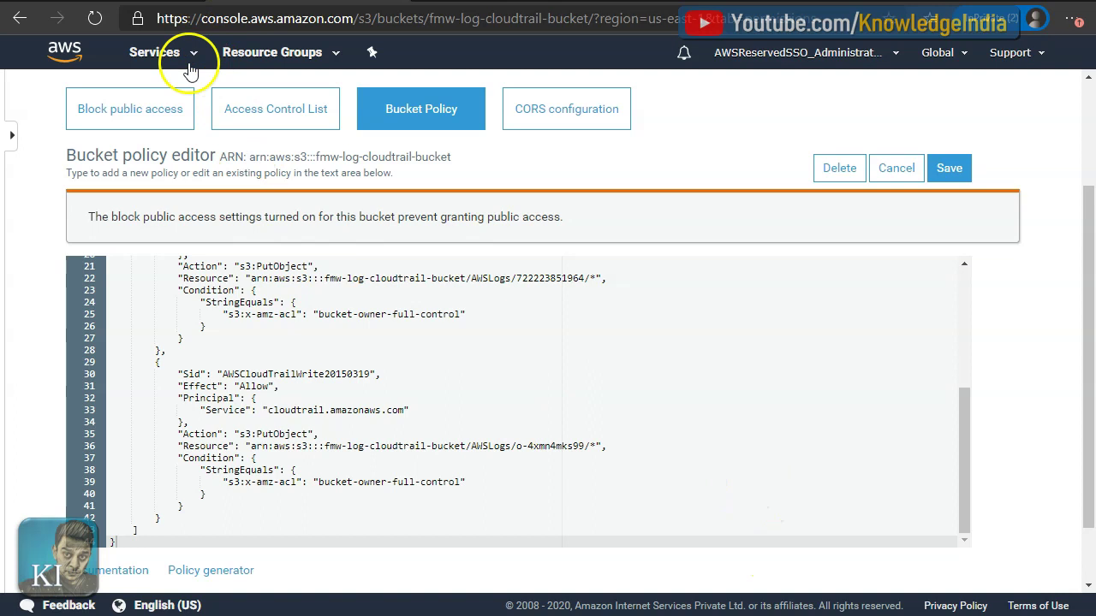
Browse fmw-log-cloudtrail-bucket through AWSLogs, the organization folder and the master account folder to CloudTrail, and refresh the listing to check for delivered logs
scroll(154, 166, up, 3)
click(131, 203)
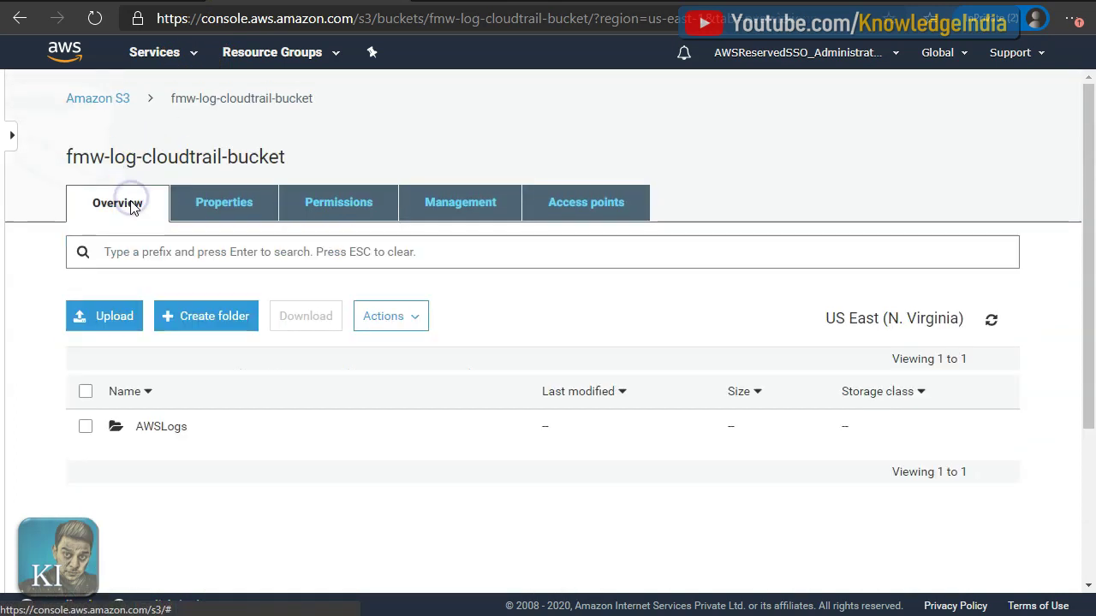
click(152, 428)
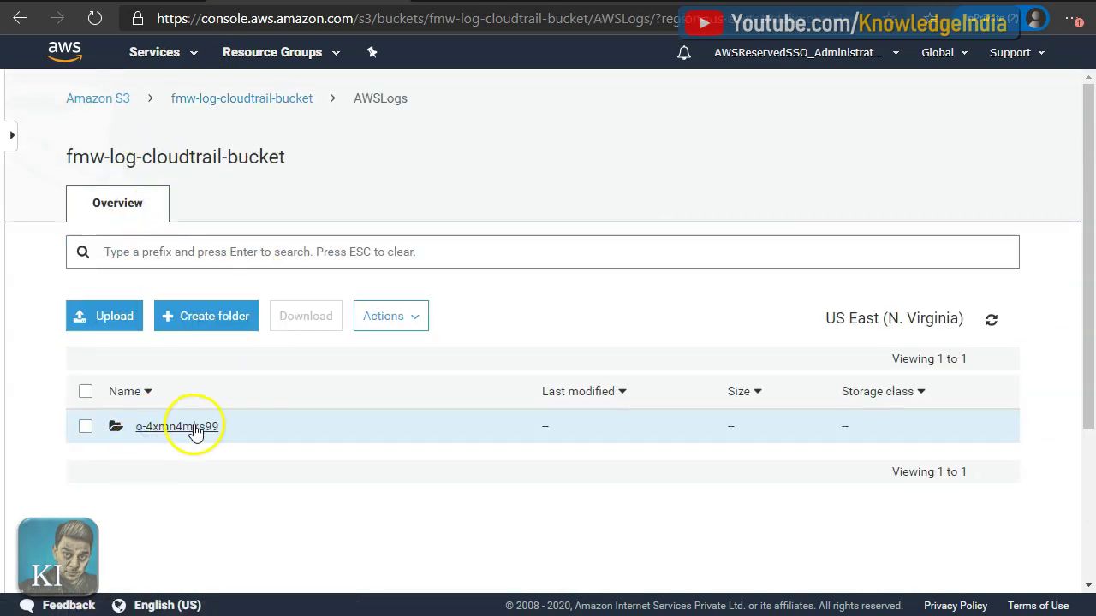
click(195, 428)
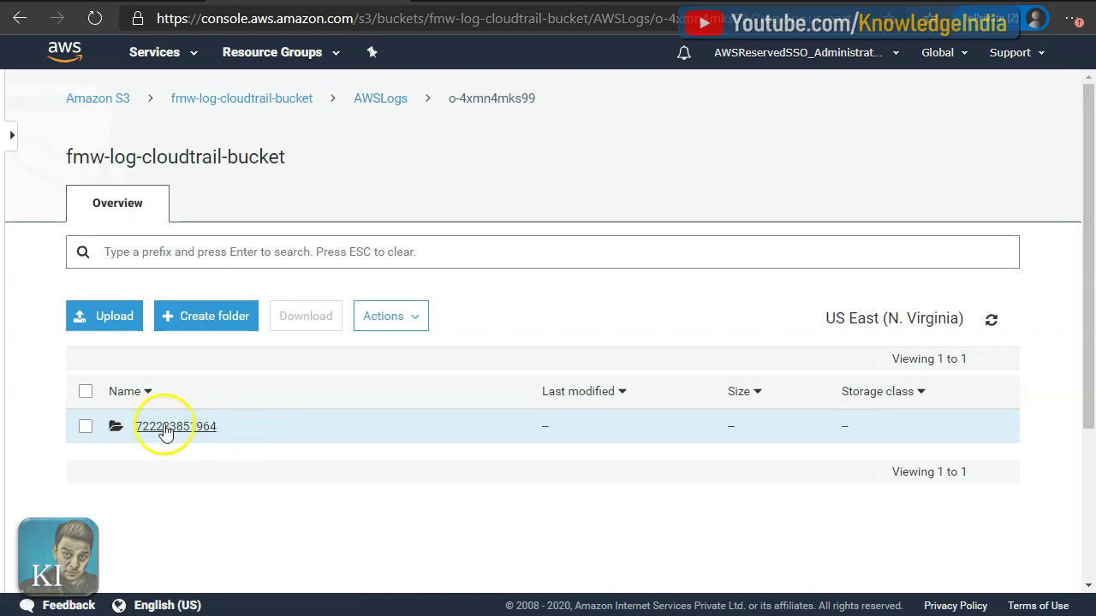
click(185, 425)
click(169, 425)
click(167, 426)
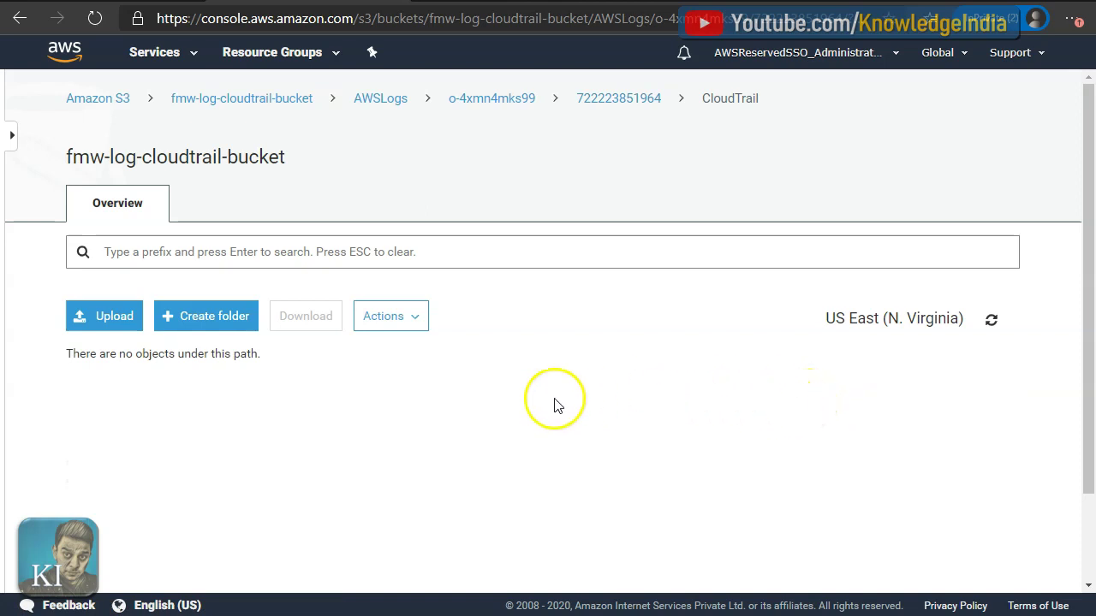
click(992, 322)
click(991, 322)
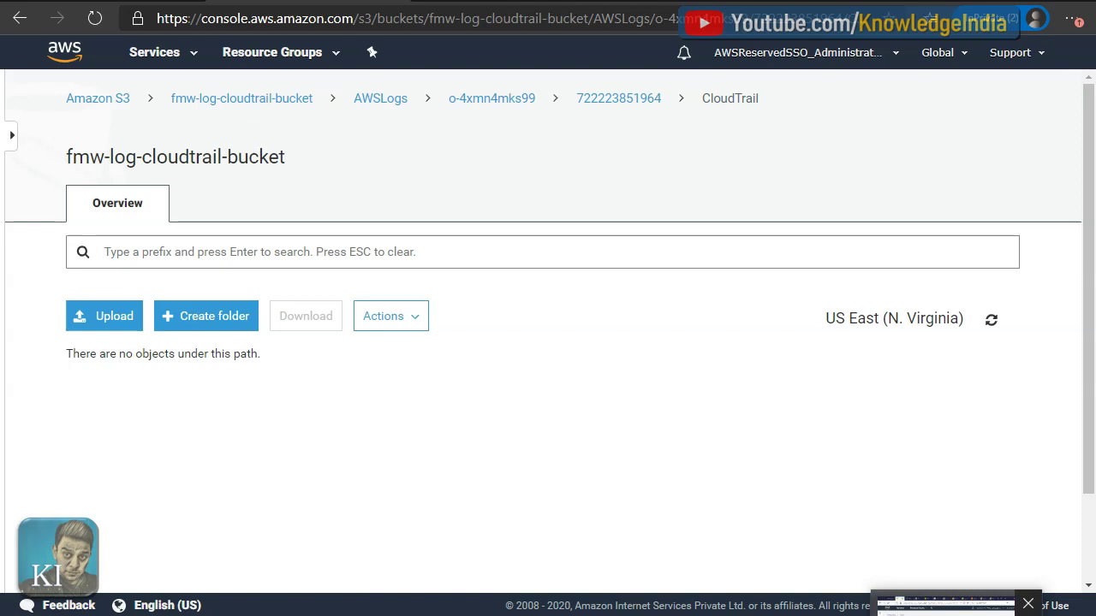
Switch to the master account's console and open the S3 service in a new browser tab
key(alt+Tab)
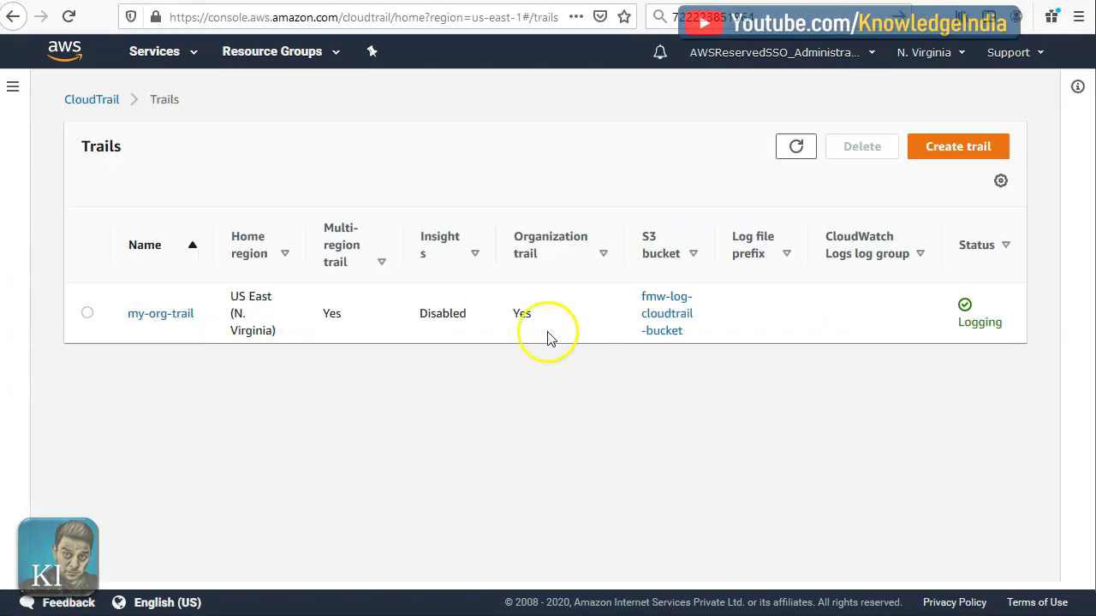
click(140, 52)
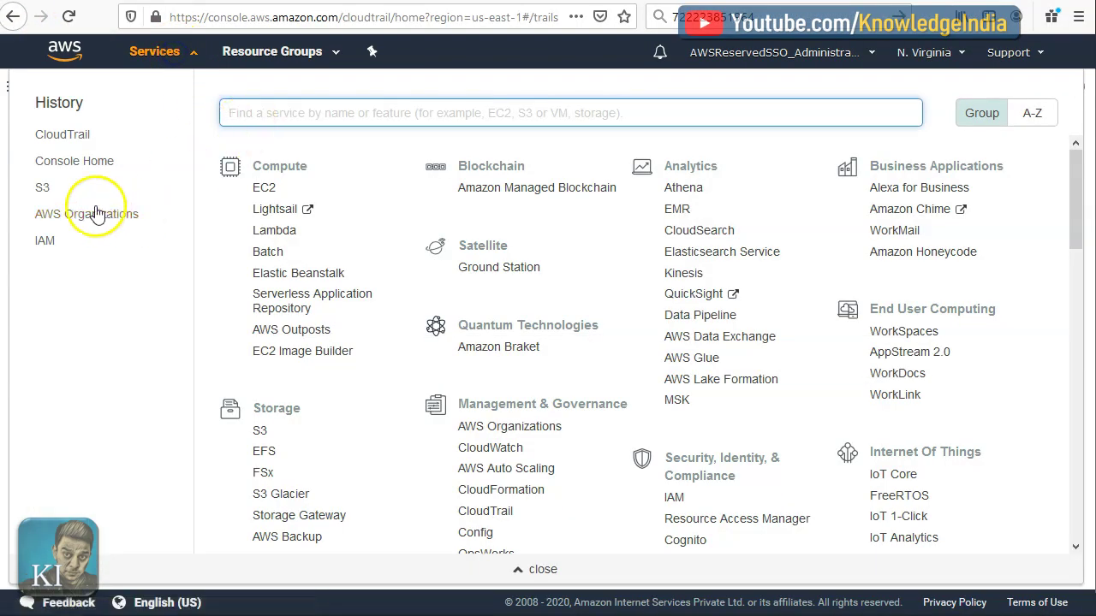
right_click(43, 194)
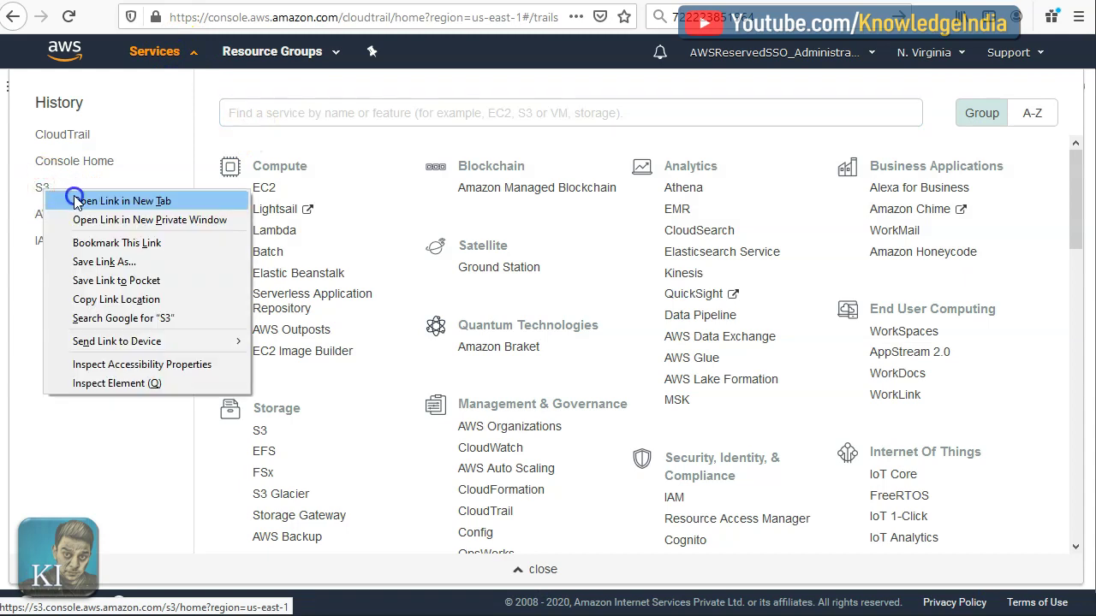
click(75, 198)
click(224, 2)
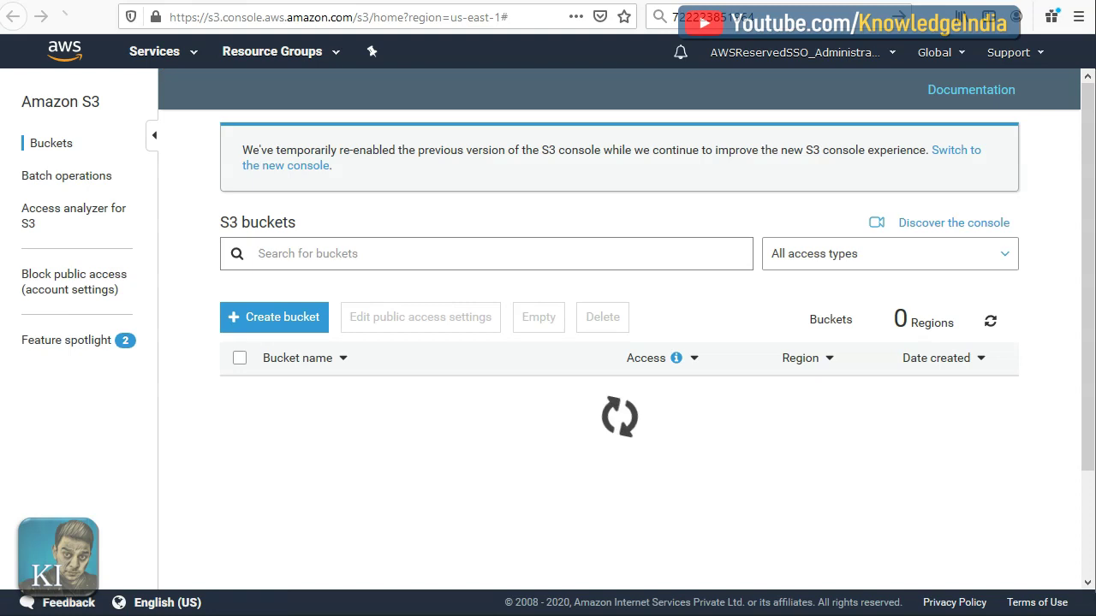
Create an S3 bucket named mybucketfordemo003 in the master account
click(297, 318)
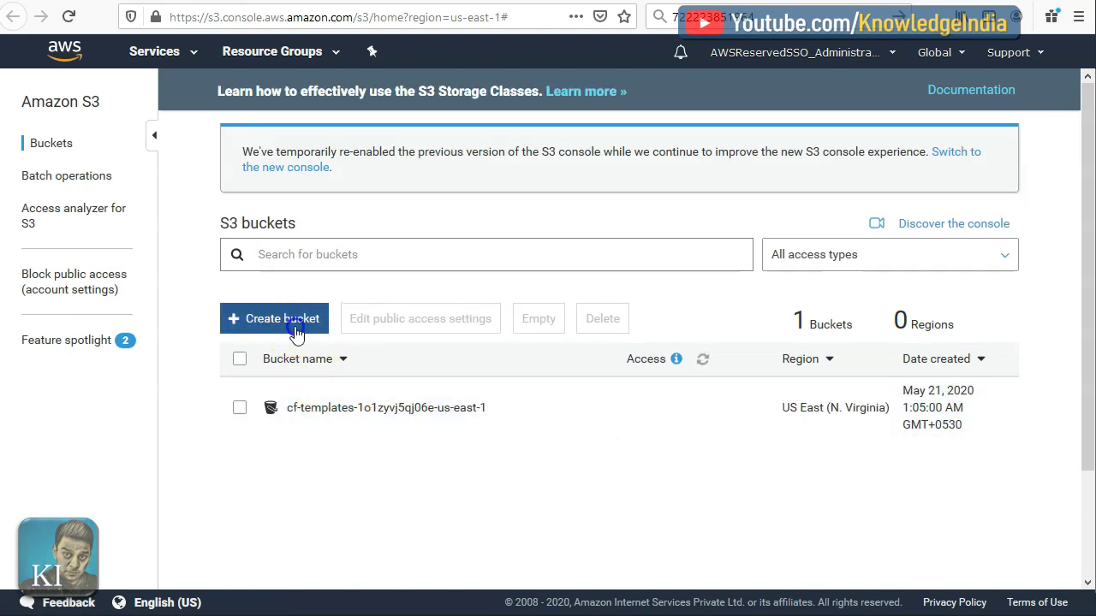
click(235, 268)
text(mybucketfordemo003)
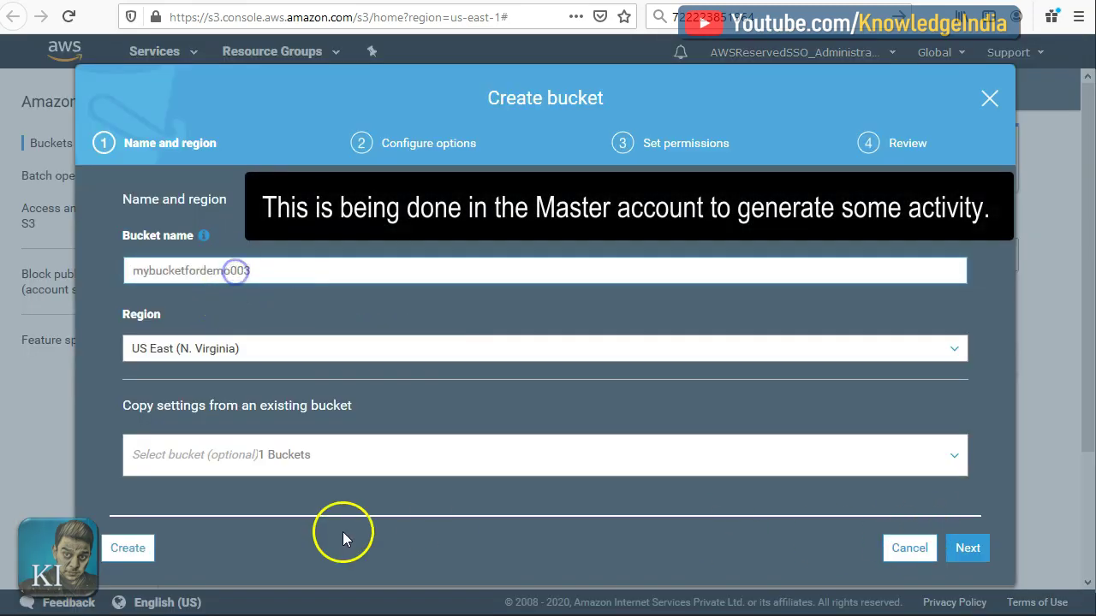
click(134, 550)
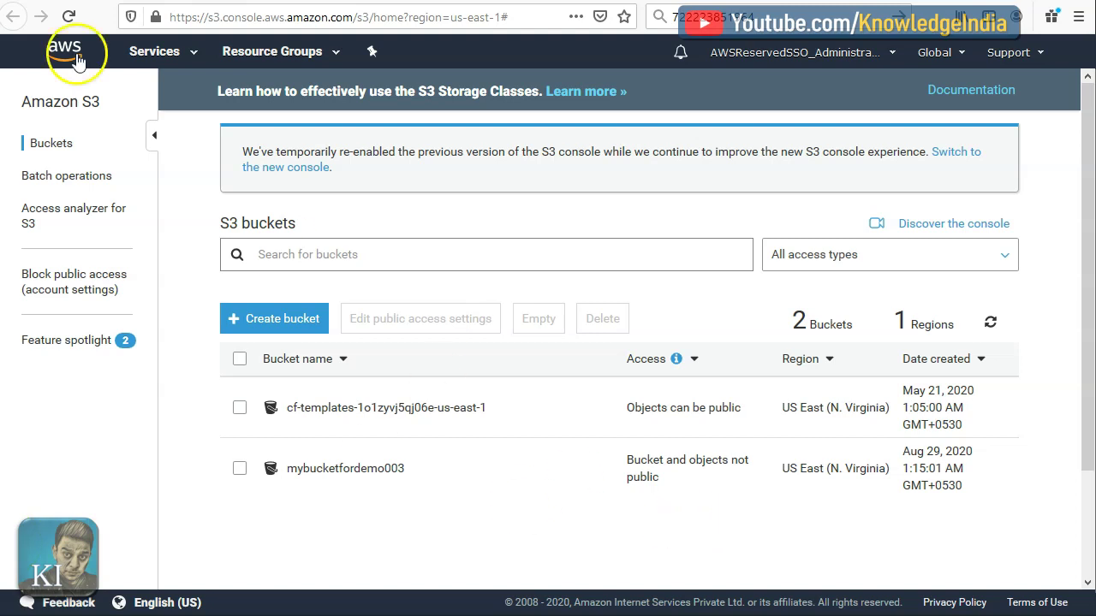
Review the AWS account list in the SSO portal, collapsing the FMW Logging and FMW Master Account entries
scroll(514, 282, down, 3)
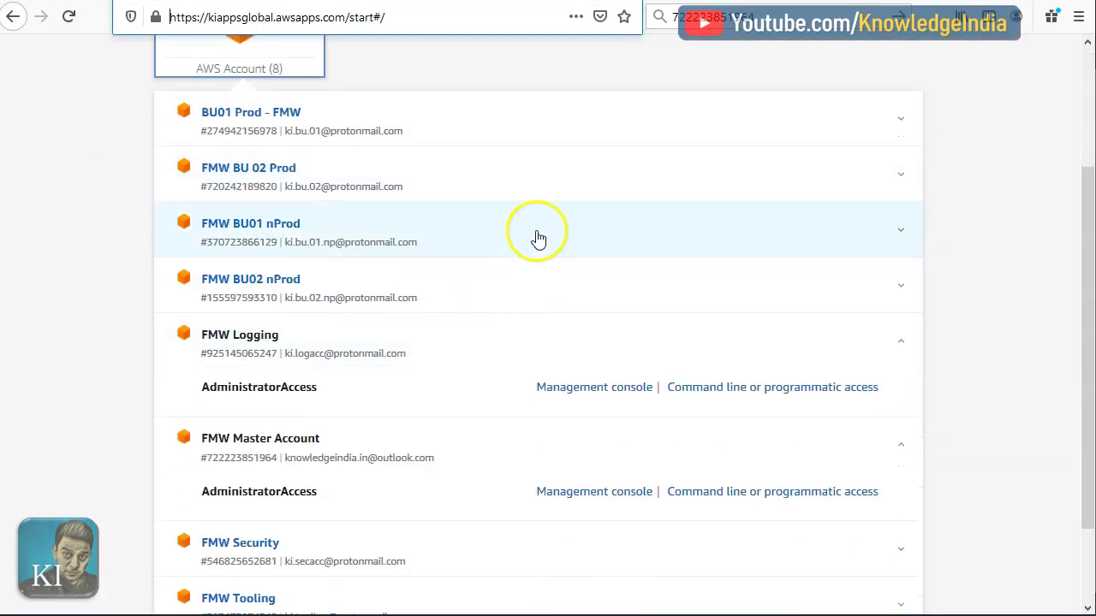
click(876, 343)
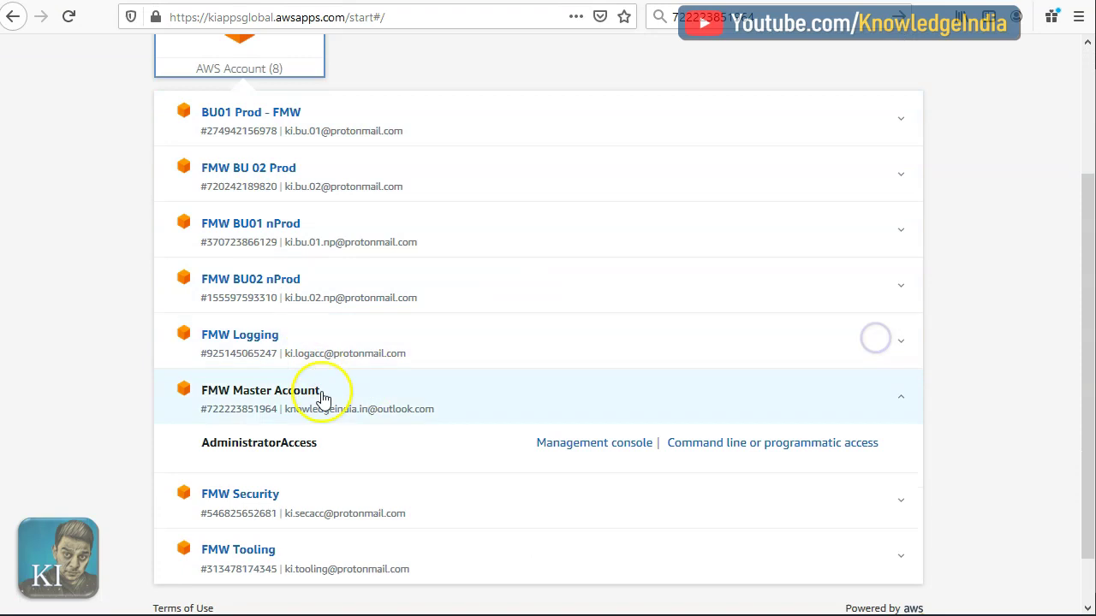
click(901, 401)
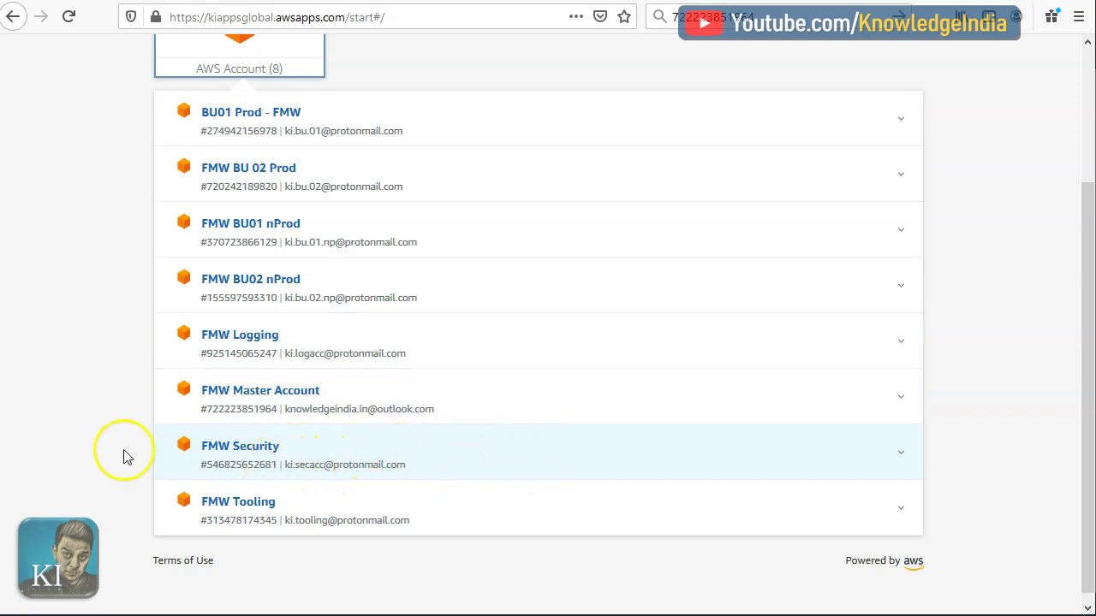
click(242, 355)
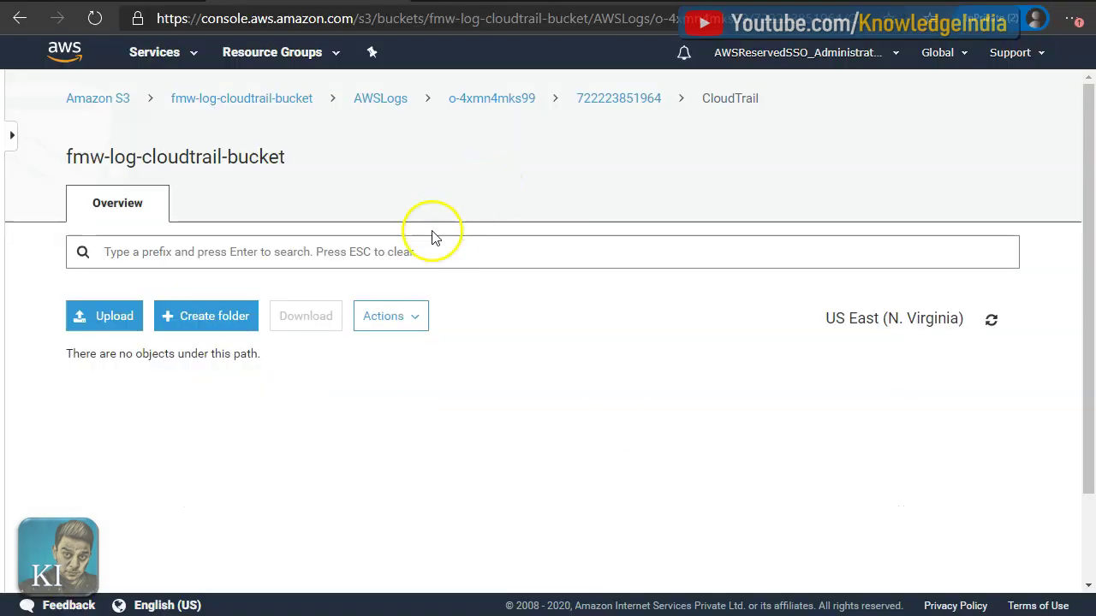
Open the bucket policy of fmw-log-cloudtrail-bucket and examine the s3:x-amz-acl bucket-owner-full-control condition in the AWSCloudTrailWrite20150319 statement
click(266, 100)
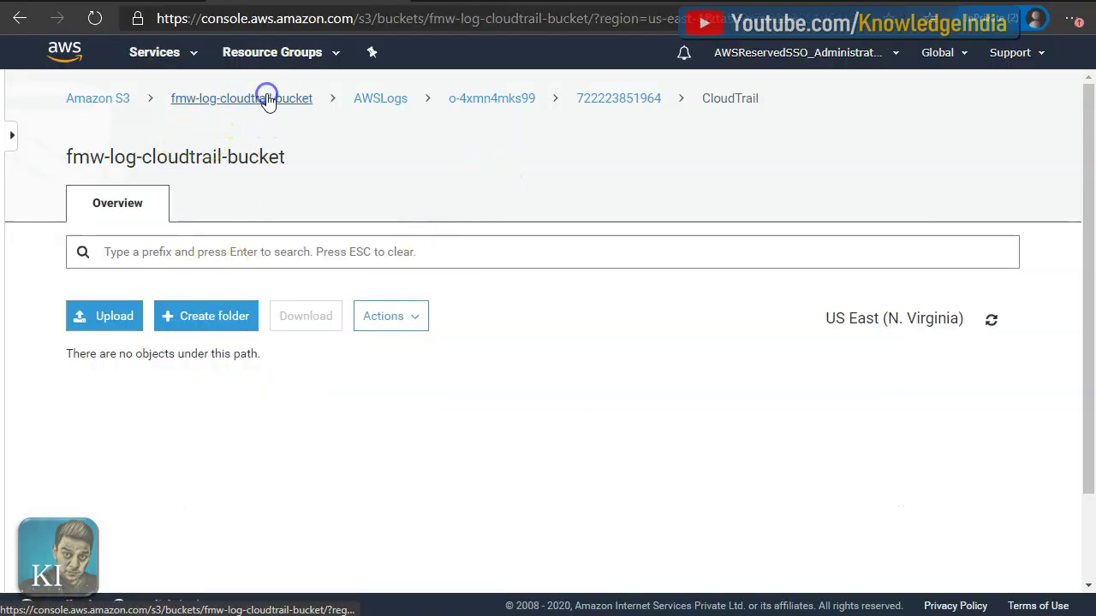
click(357, 207)
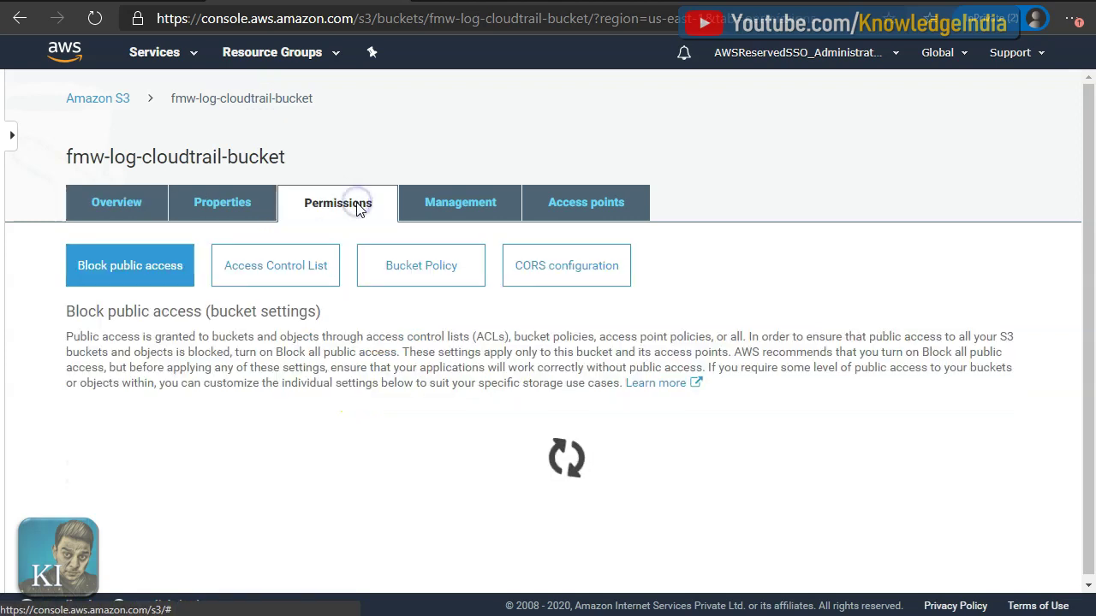
click(434, 273)
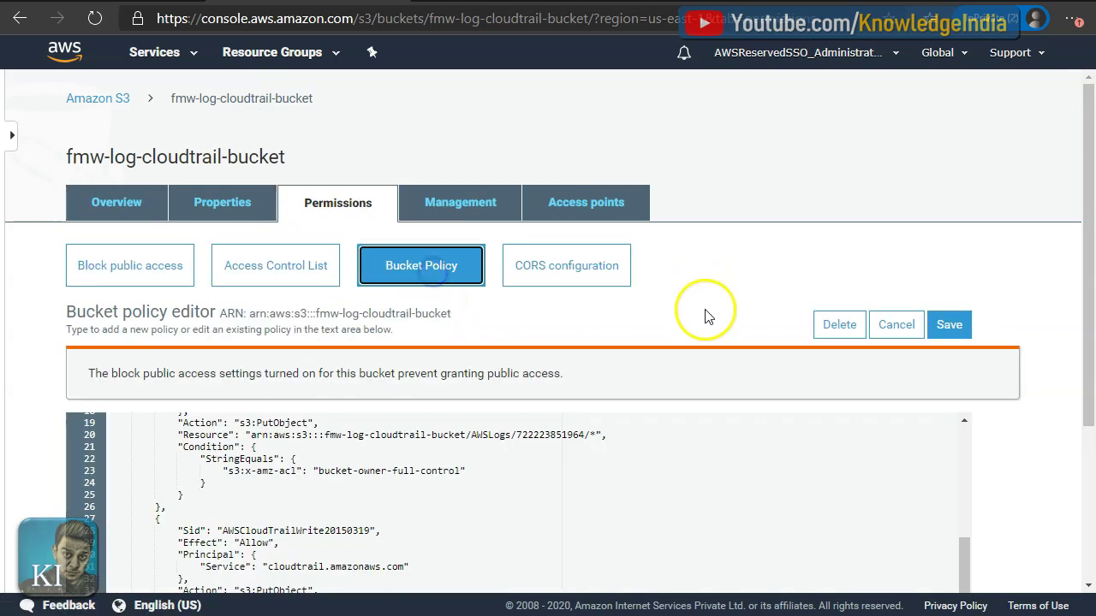
scroll(705, 315, down, 5)
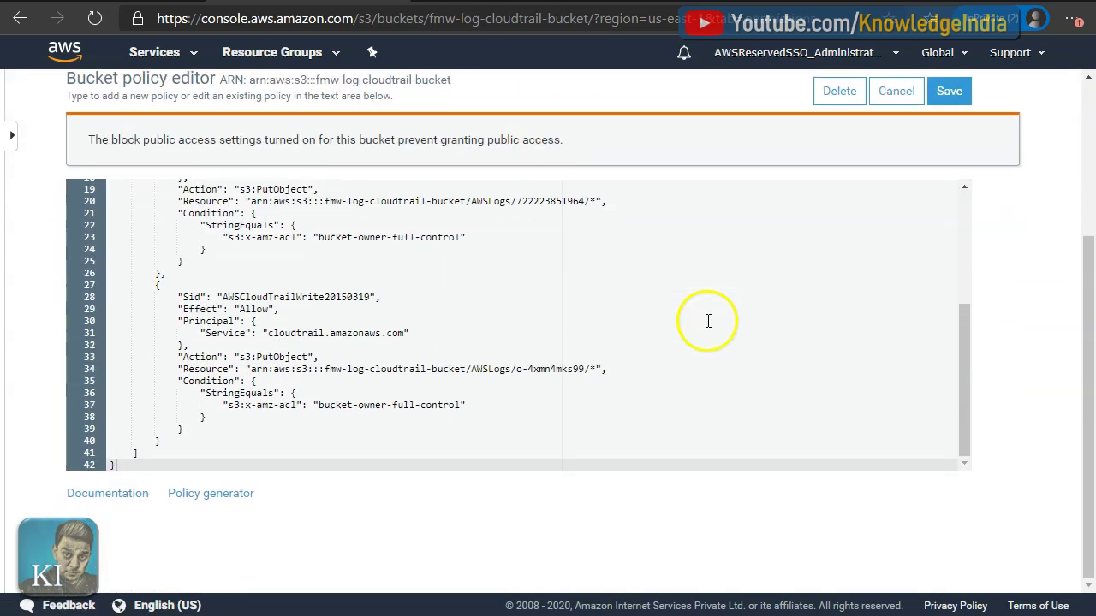
double_click(233, 407)
drag(249, 407, 473, 409)
click(465, 429)
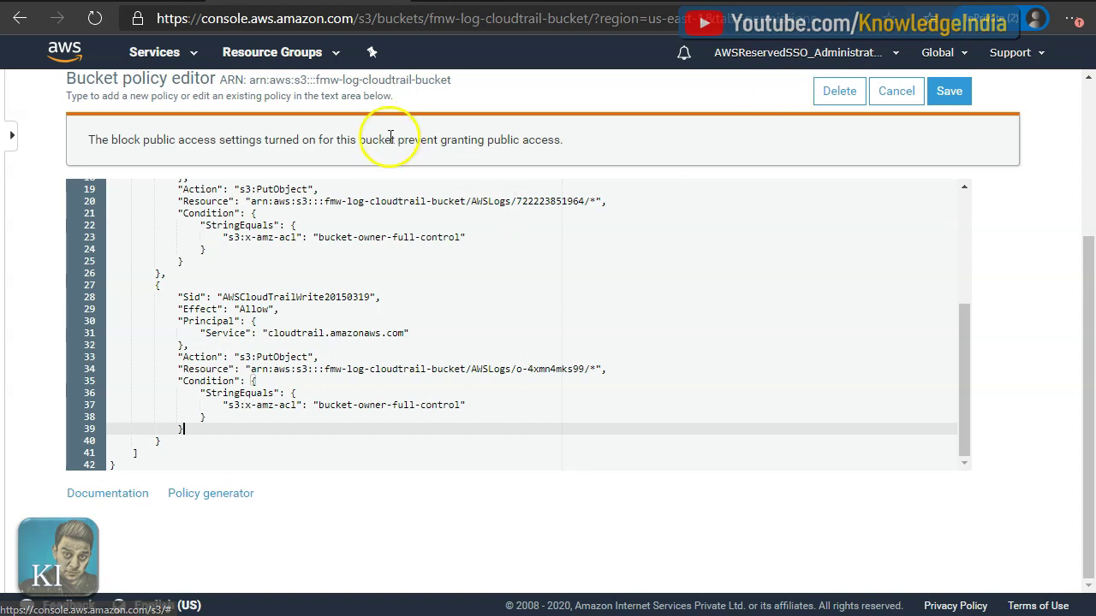
click(461, 405)
drag(465, 405, 221, 404)
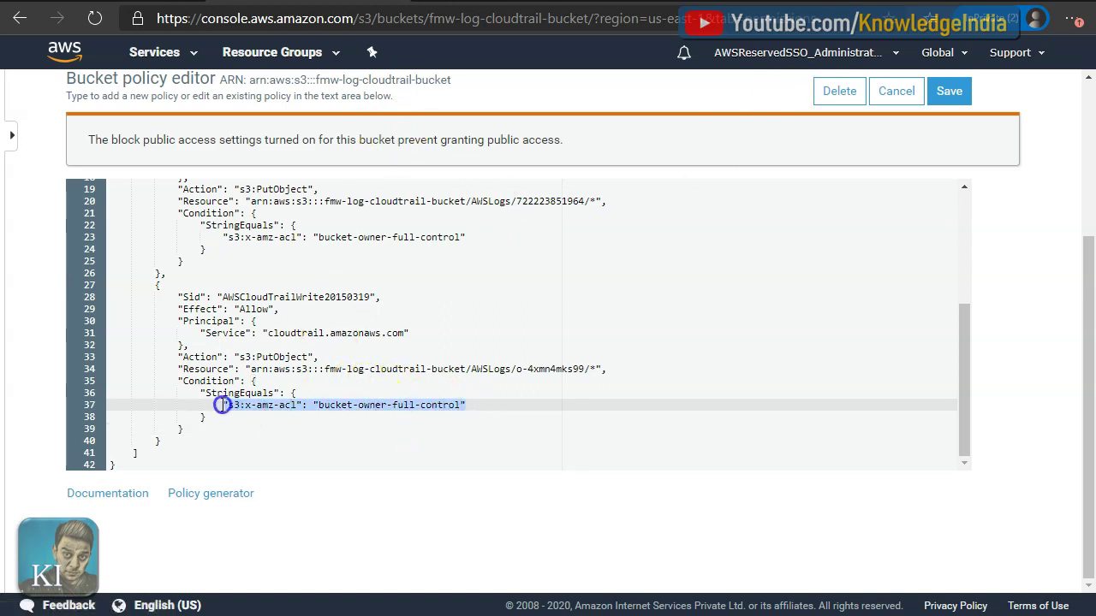
click(411, 533)
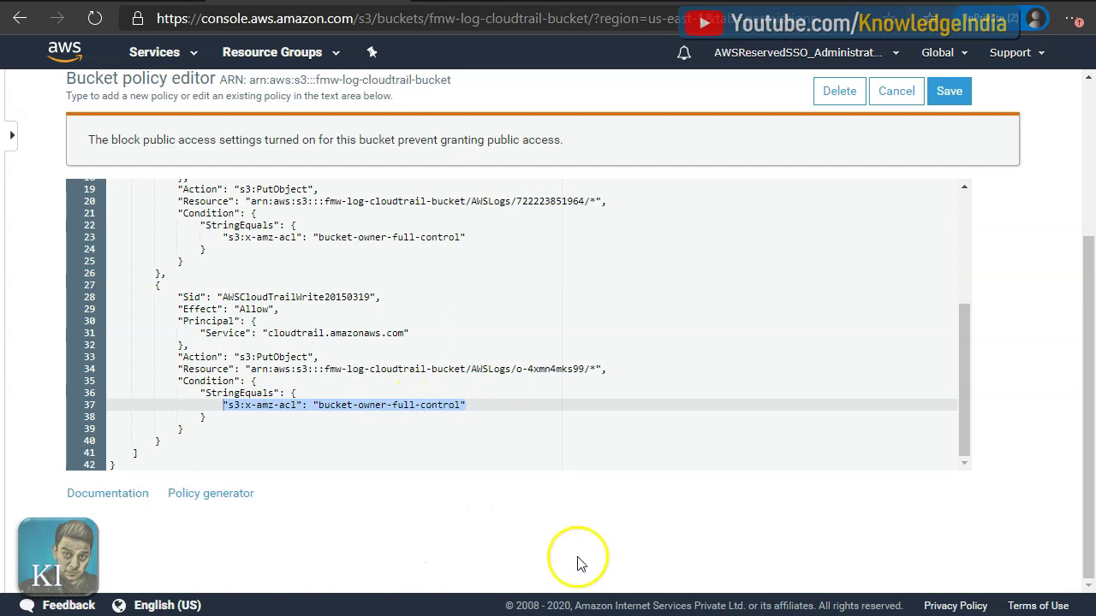
click(737, 400)
click(741, 456)
click(729, 525)
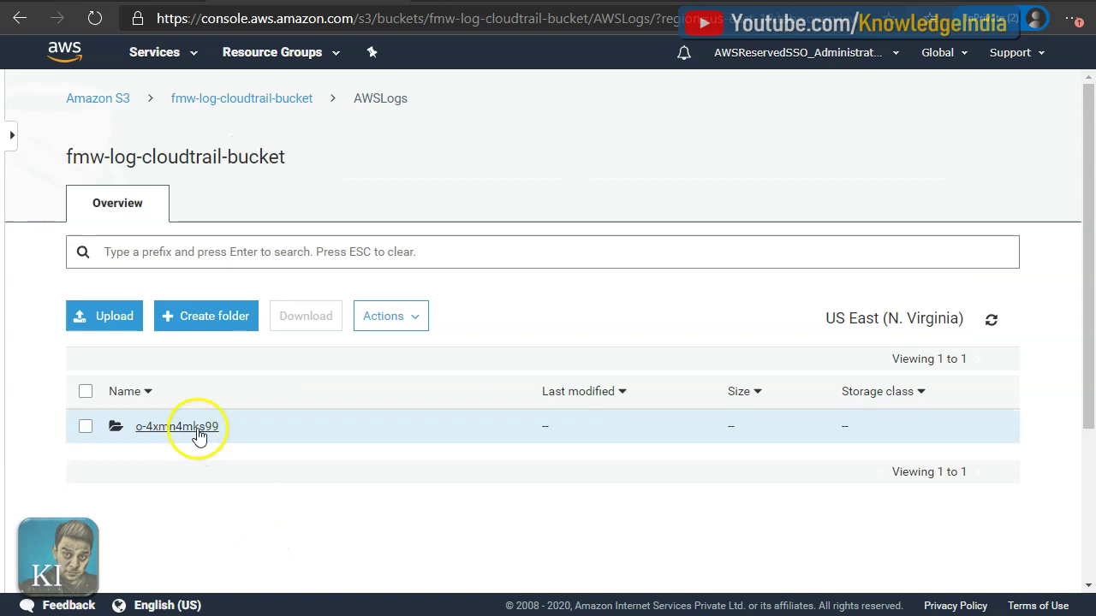
Browse the organization's master account logs down to CloudTrail/us-east-1/2020/08/28 and review the delivered log files
click(198, 436)
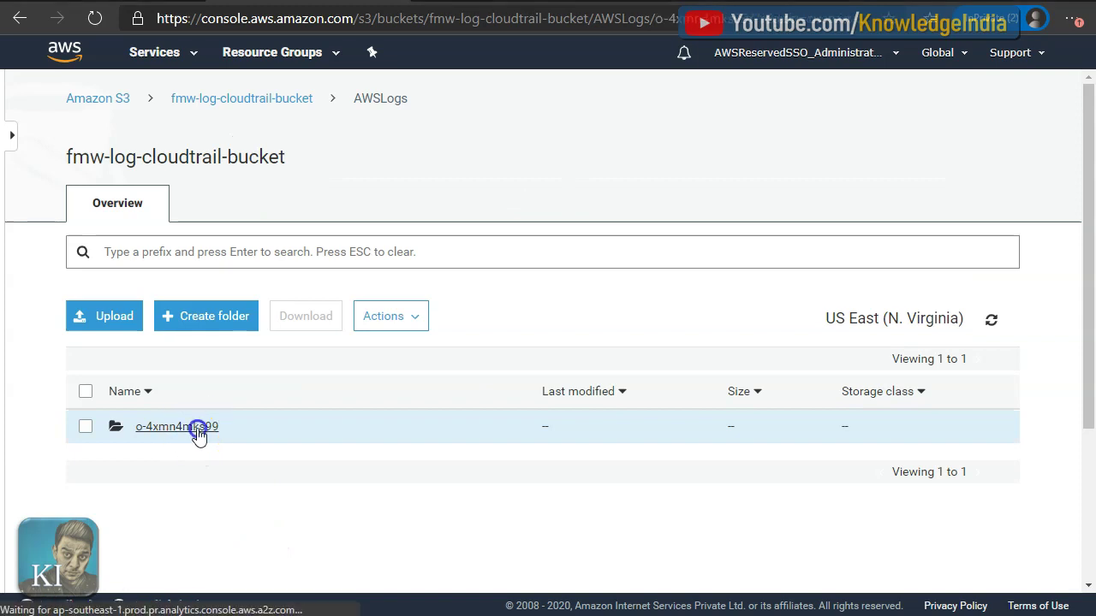
click(196, 435)
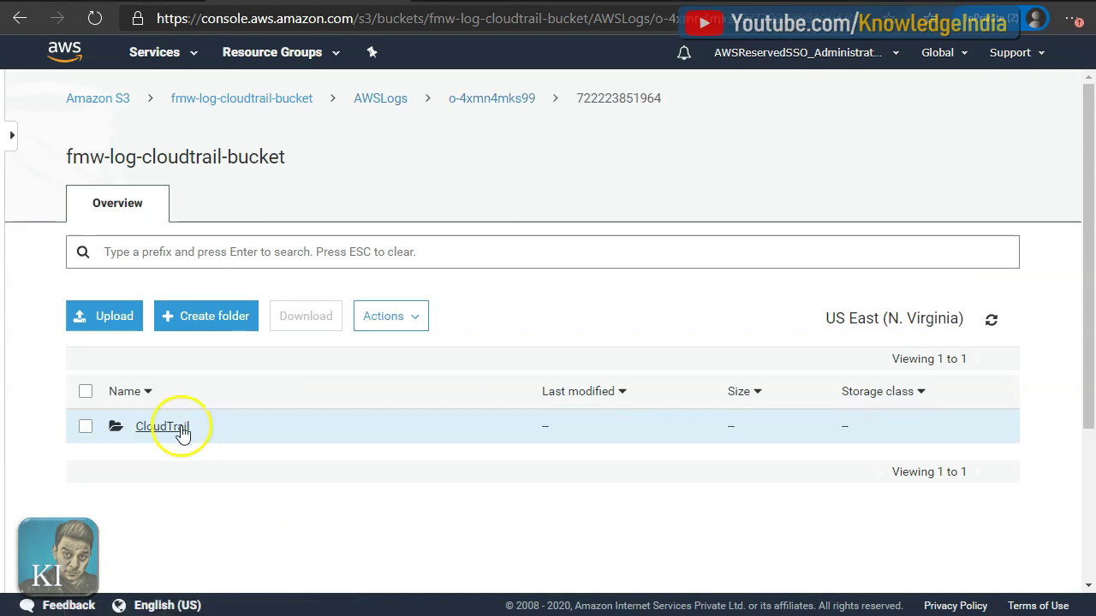
click(176, 428)
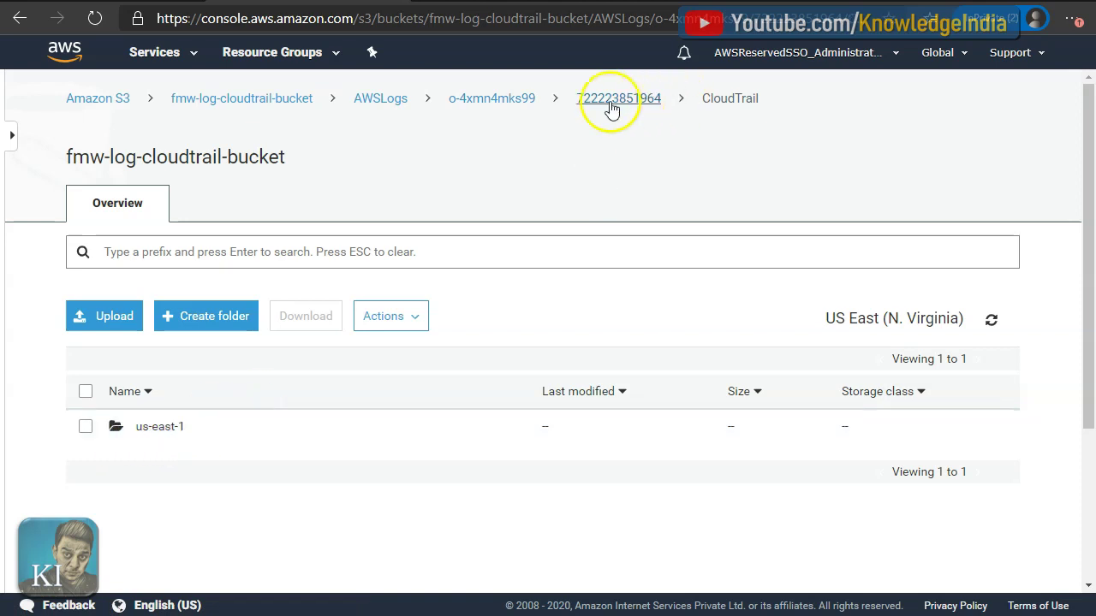
click(168, 430)
click(158, 431)
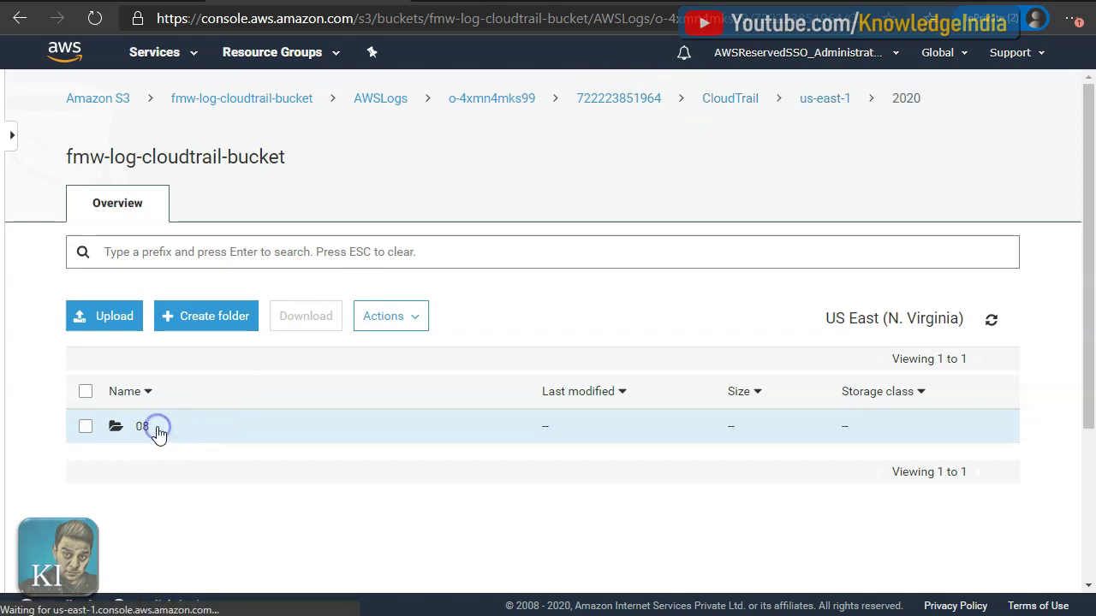
click(142, 428)
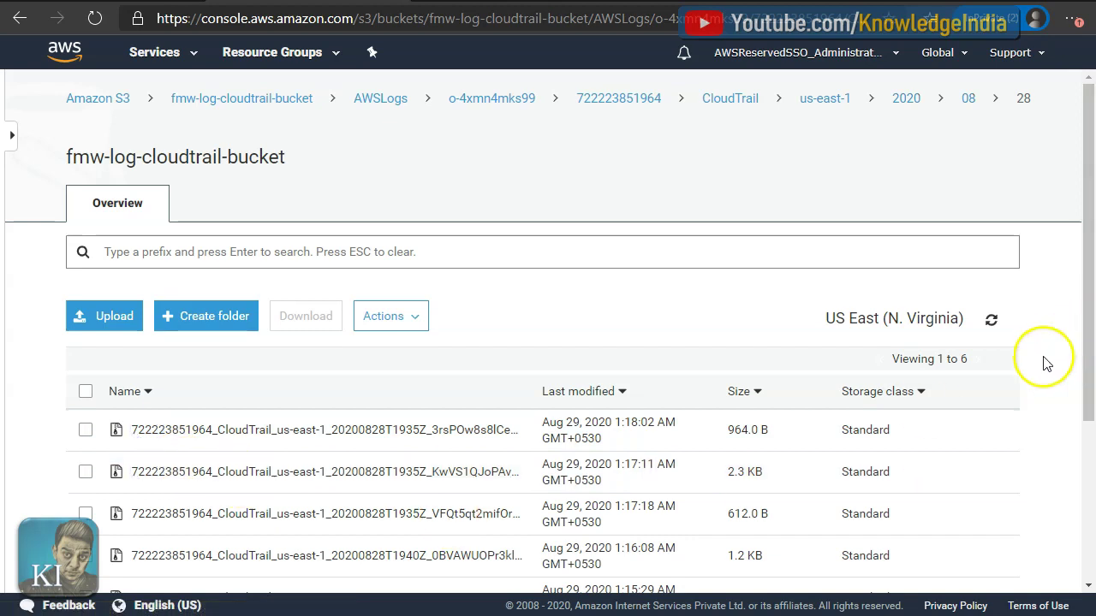
scroll(1044, 364, down, 2)
scroll(983, 379, up, 2)
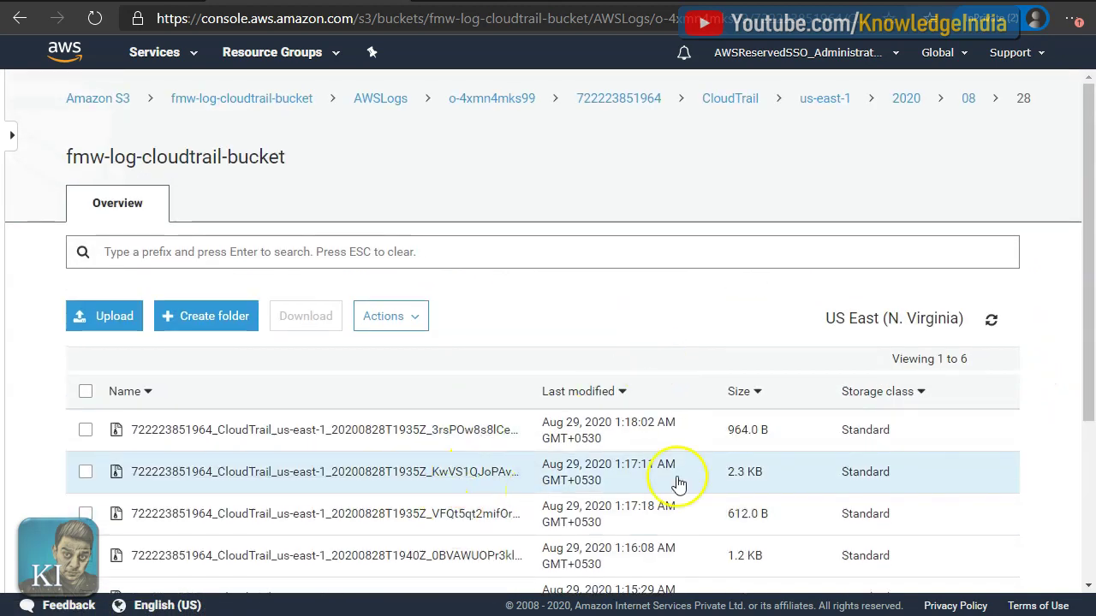
scroll(1022, 459, down, 2)
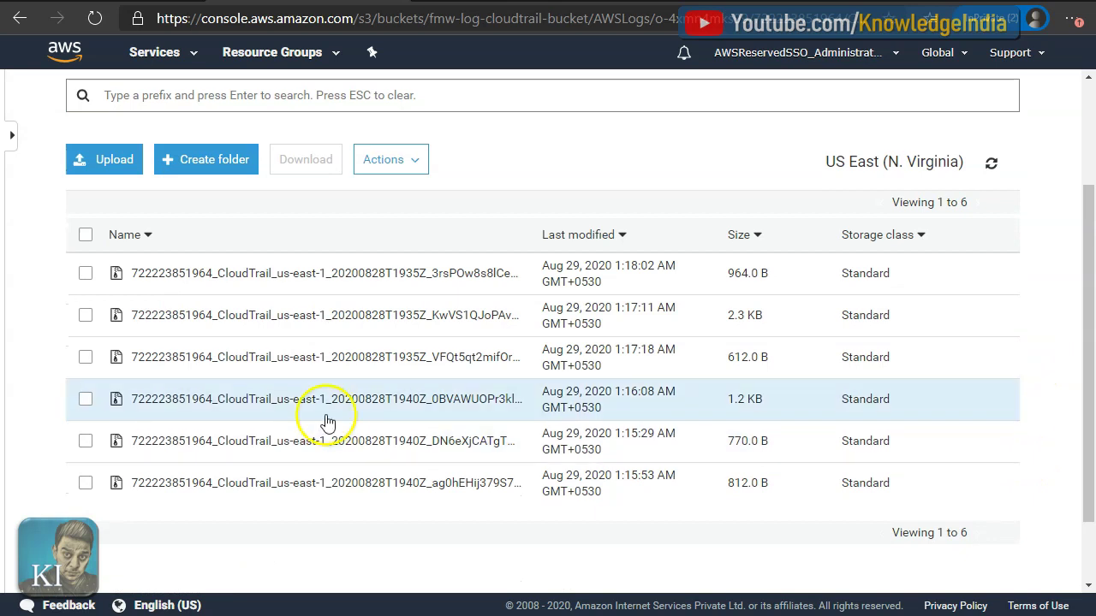
Open the details of the first CloudTrail log file in the list and inspect its owner and permissions
click(646, 288)
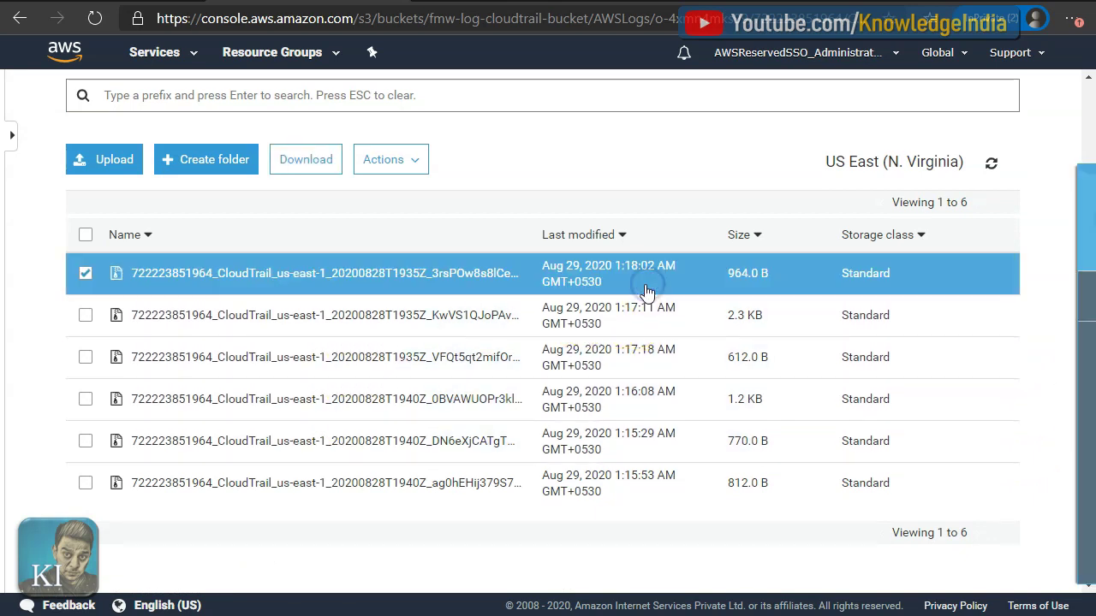
scroll(745, 313, down, 3)
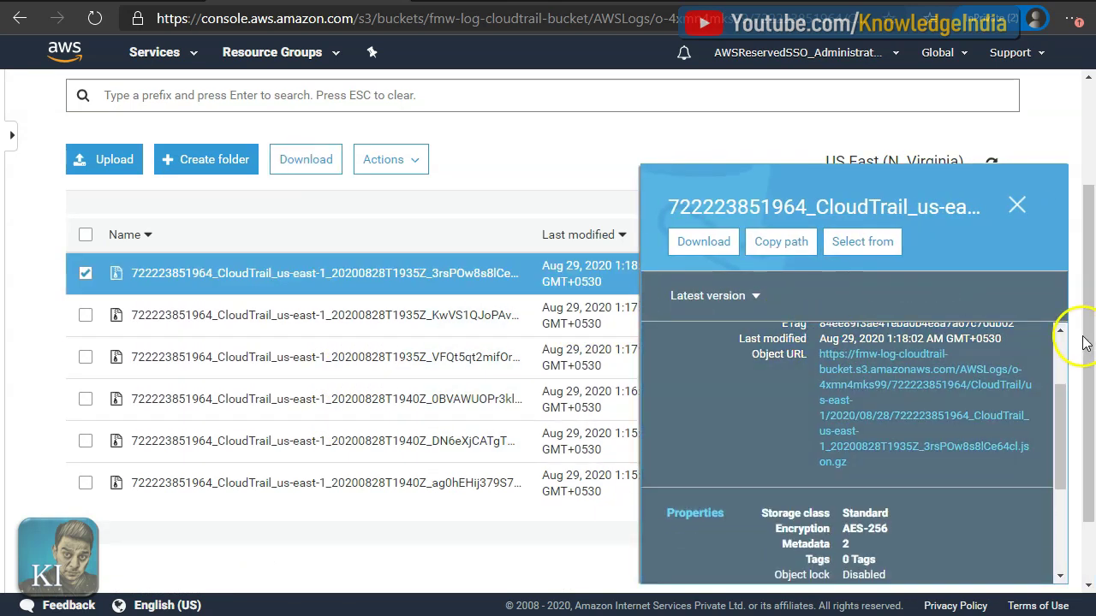
scroll(1083, 330, down, 1)
drag(1065, 393, 1056, 477)
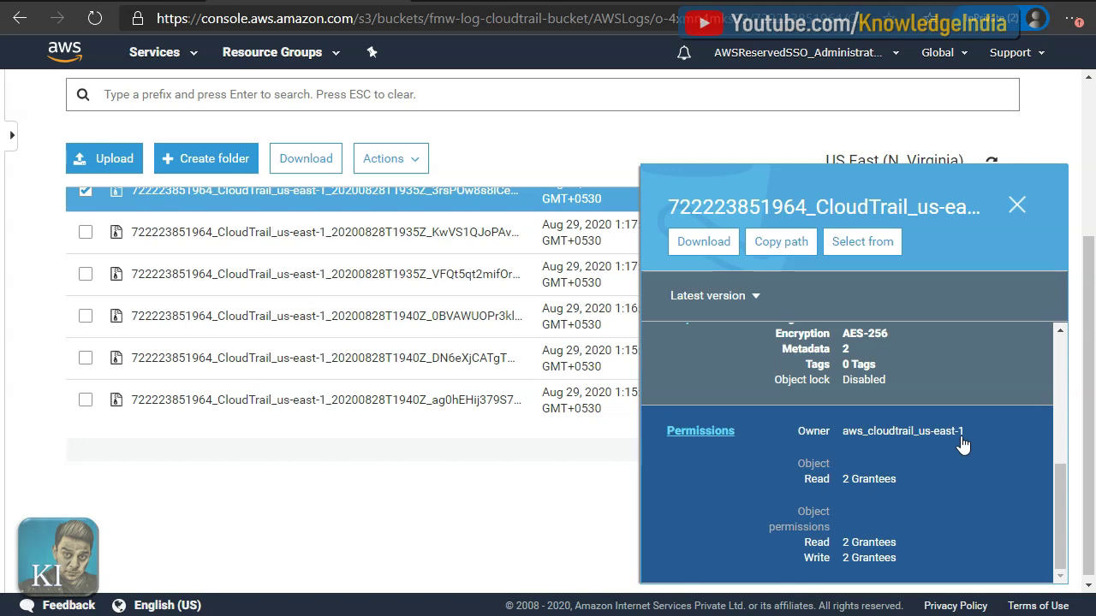
click(941, 432)
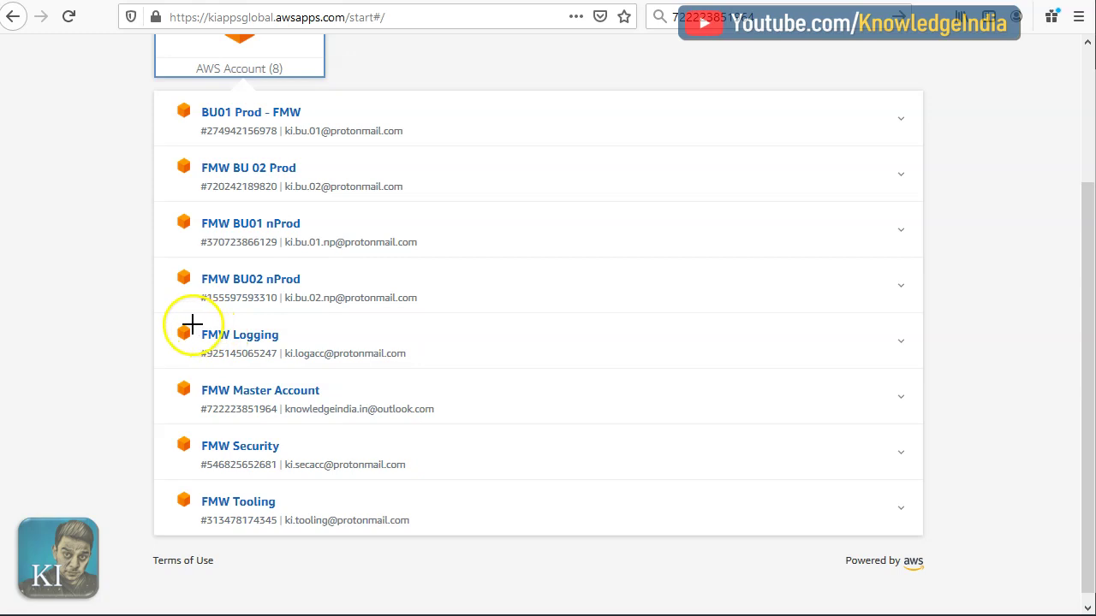
mouse_move(171, 319)
mouse_down()
mouse_move(171, 340)
mouse_move(228, 355)
mouse_move(413, 357)
mouse_move(411, 328)
mouse_move(181, 316)
mouse_up()
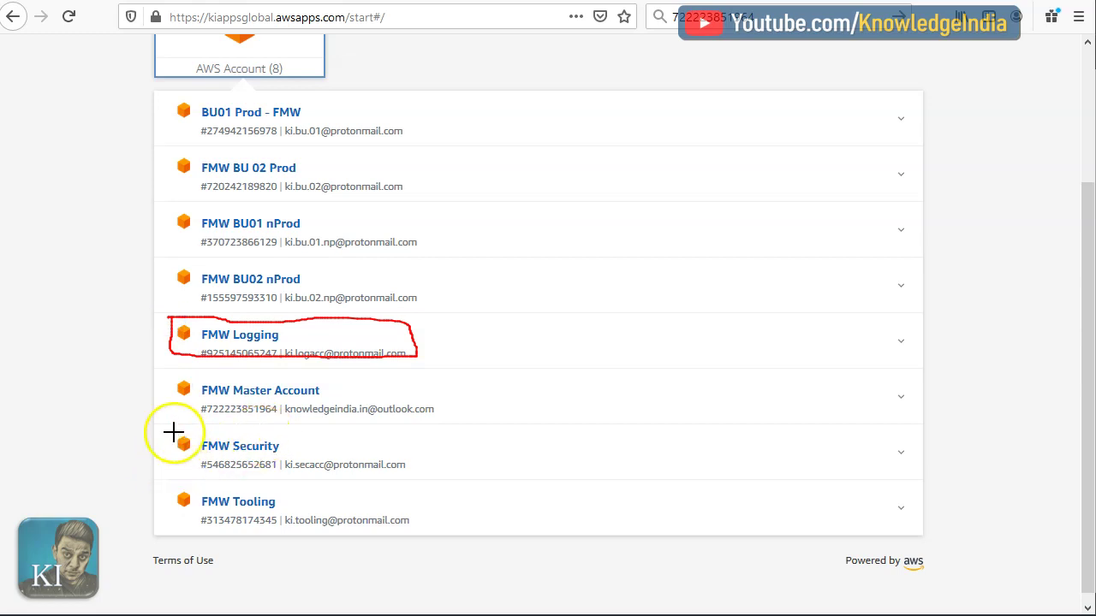
mouse_move(85, 434)
mouse_down()
mouse_move(86, 464)
mouse_move(138, 466)
mouse_move(140, 433)
mouse_move(86, 433)
mouse_up()
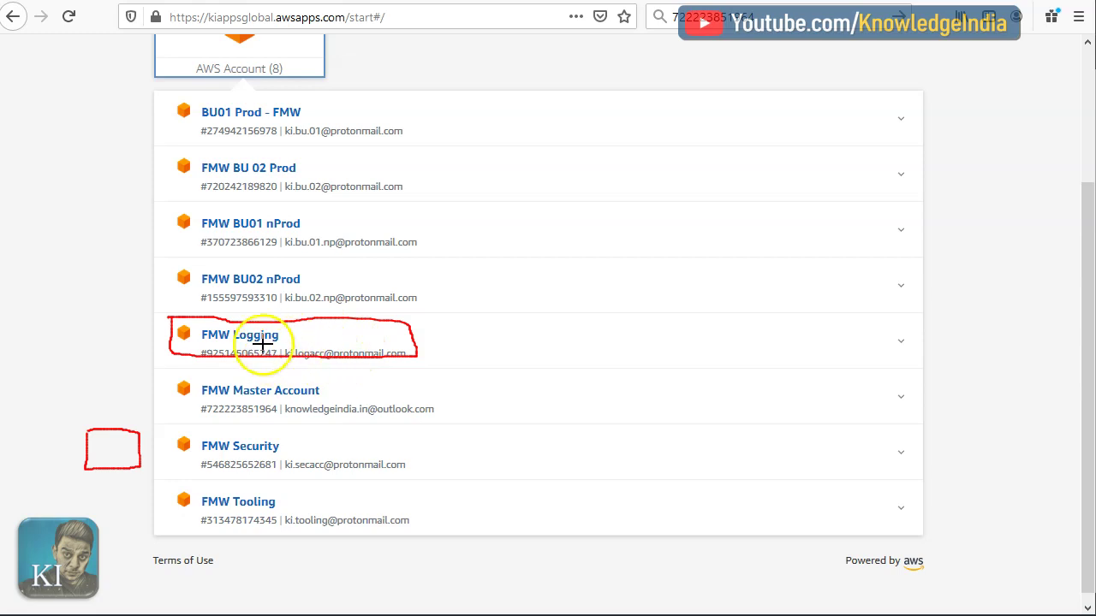
mouse_move(103, 326)
mouse_down()
mouse_move(118, 326)
mouse_move(126, 349)
mouse_move(100, 351)
mouse_move(99, 325)
mouse_up()
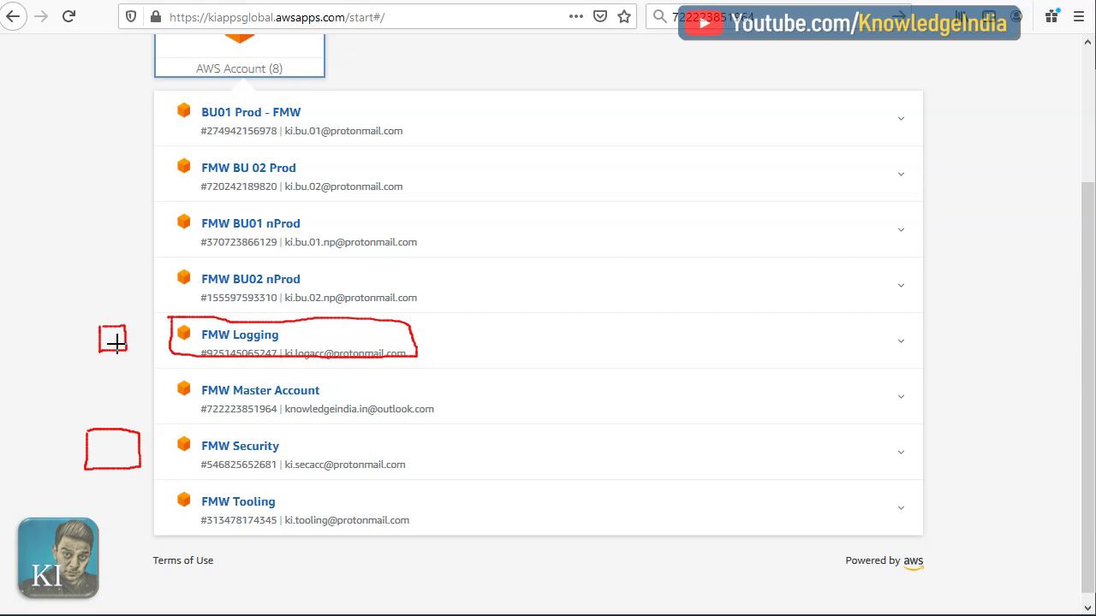
key(e)
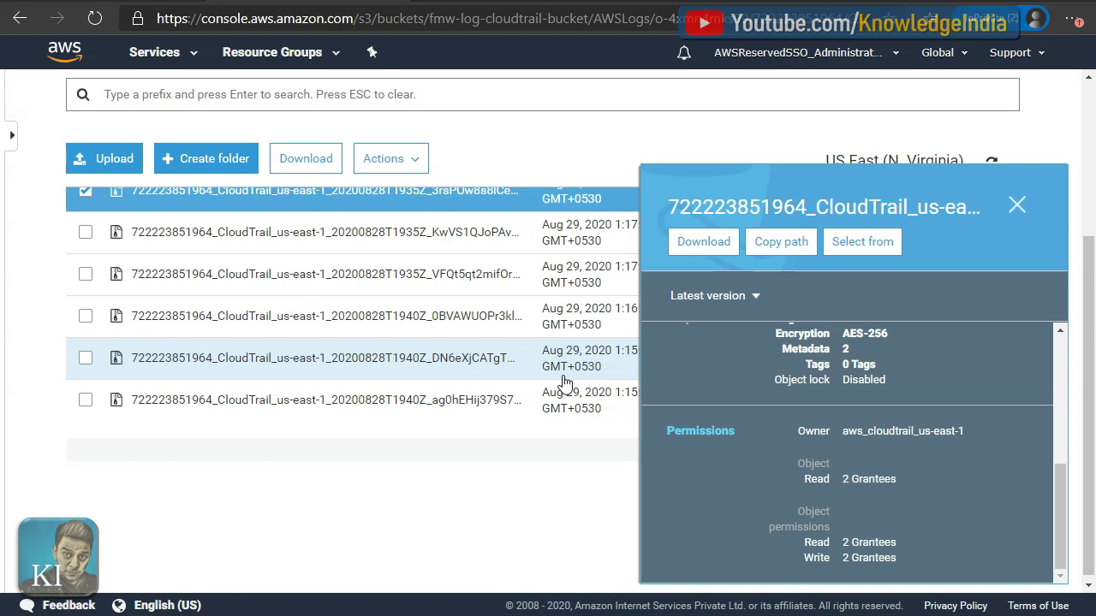
Close the log file's details, refresh the 2020/08/28 folder listing and review the delivered CloudTrail log files
click(1022, 218)
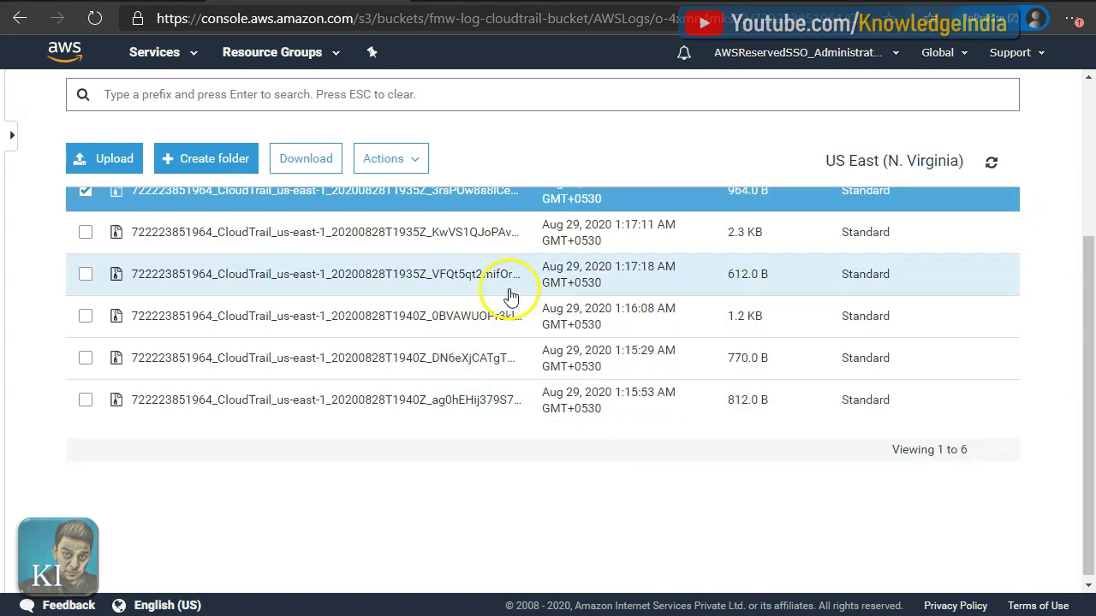
scroll(488, 299, up, 3)
click(992, 321)
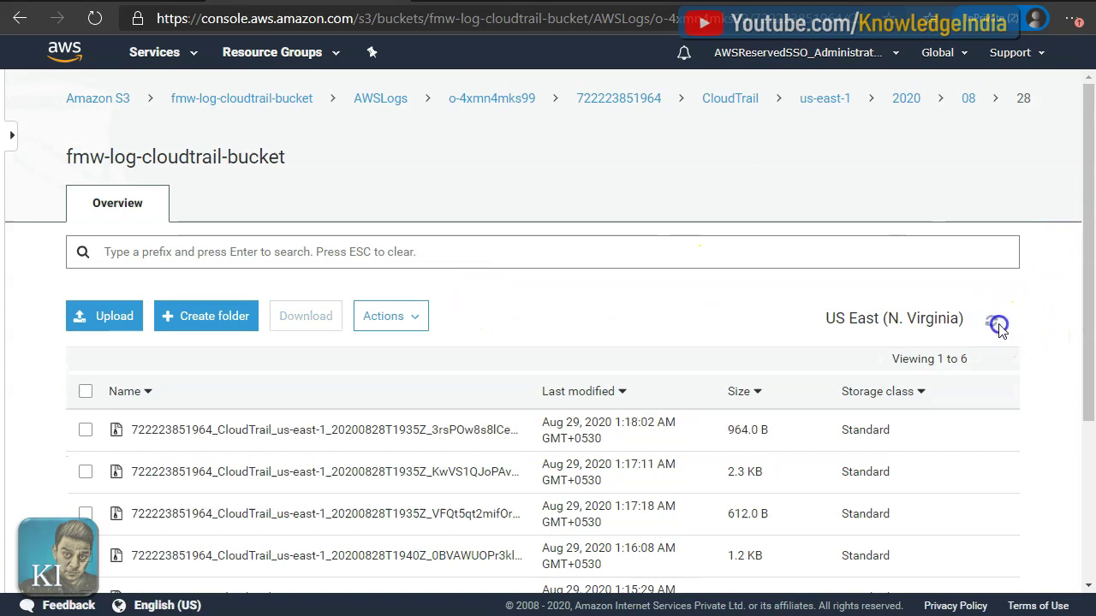
scroll(1027, 334, down, 5)
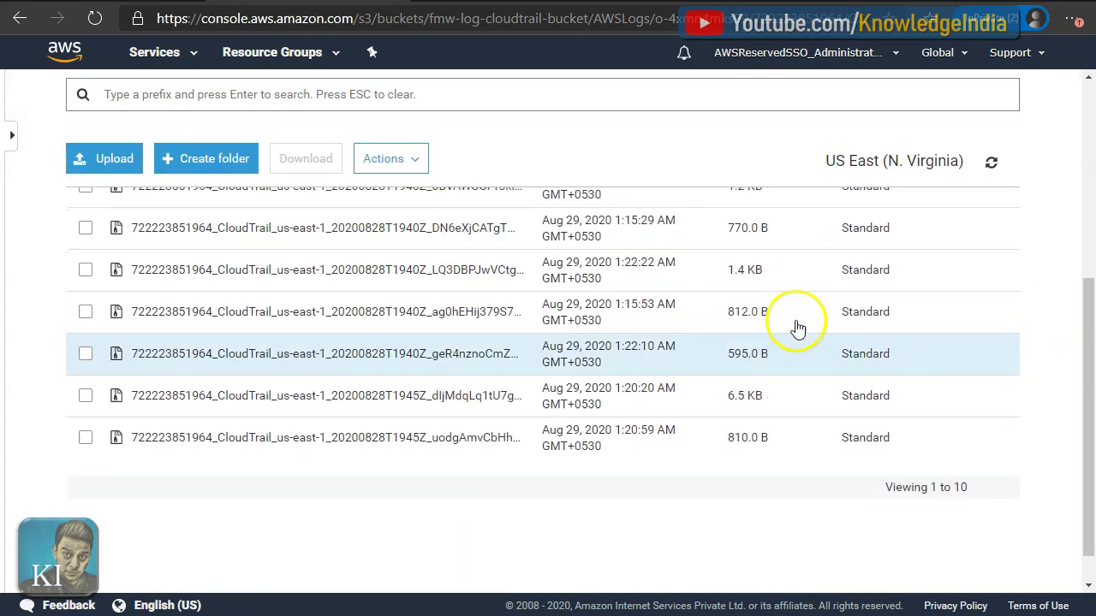
scroll(804, 253, up, 2)
scroll(807, 322, up, 5)
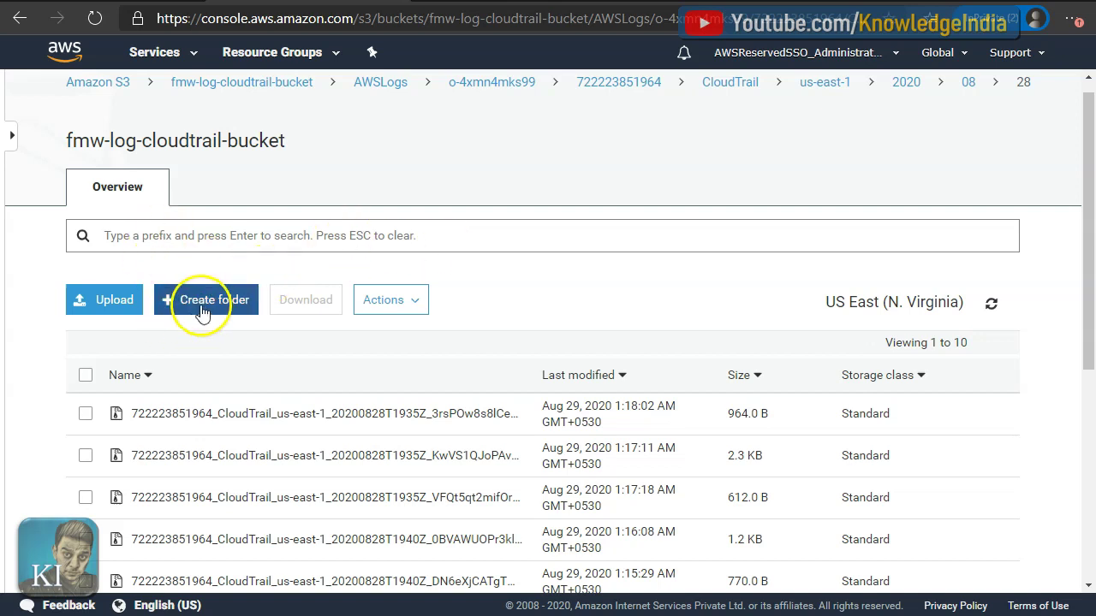
Create an S3 bucket named fmw-security-siem-access-bucket in US East (N. Virginia) with the default settings
click(294, 81)
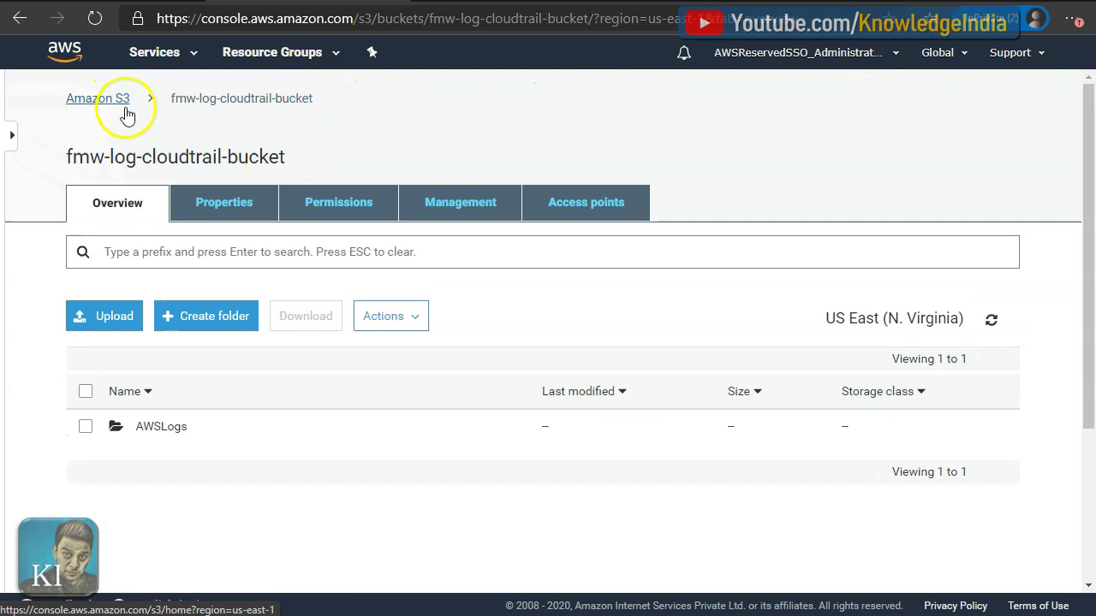
click(93, 100)
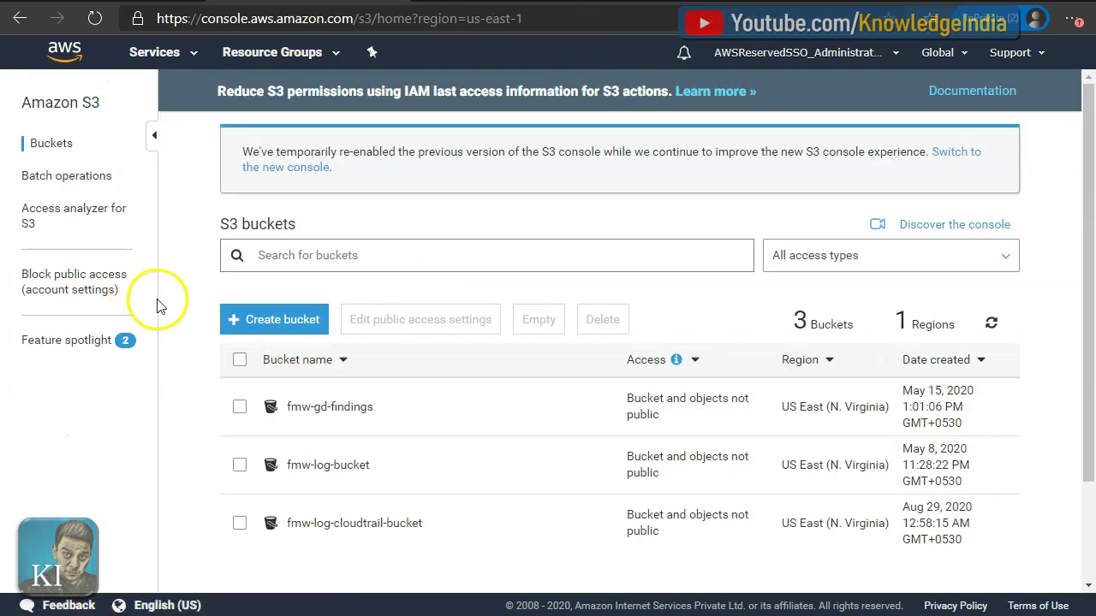
scroll(650, 420, down, 2)
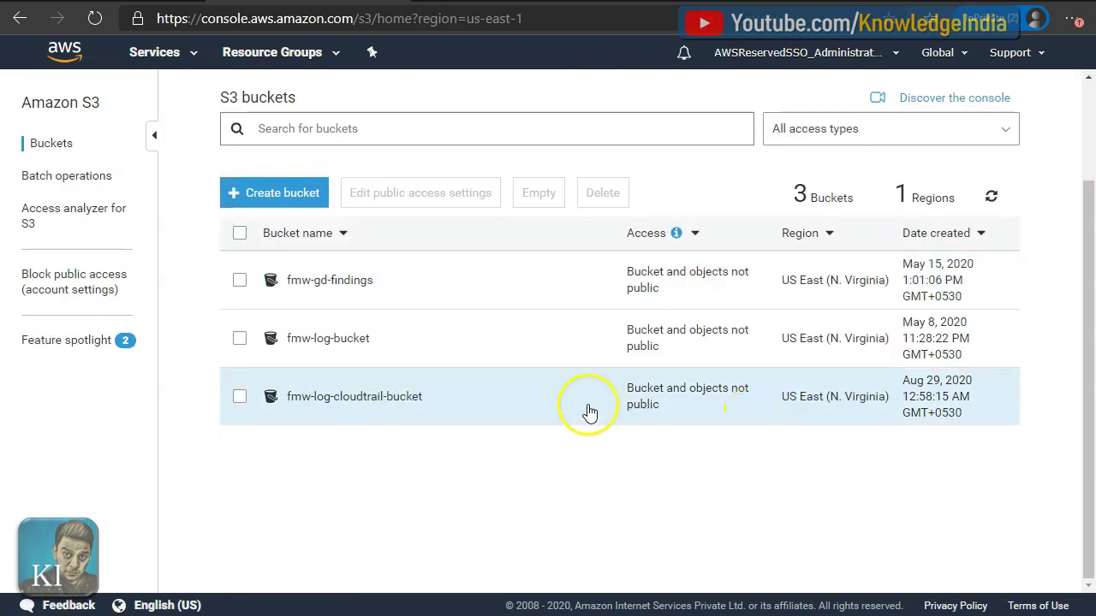
click(283, 194)
click(215, 273)
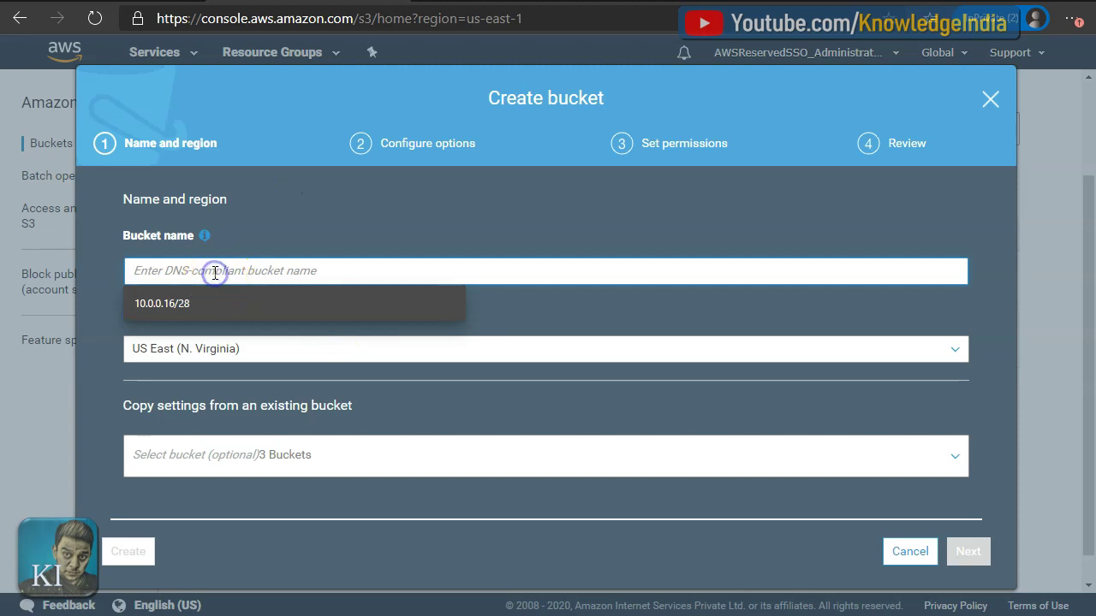
text(fmw-security-siem-access-bucket)
click(254, 303)
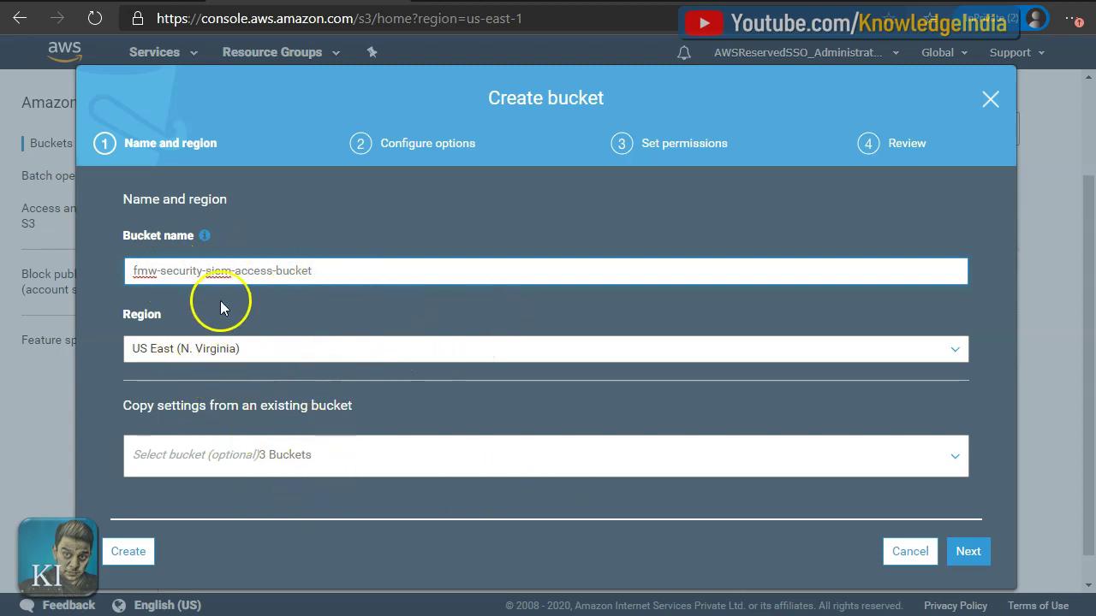
click(129, 552)
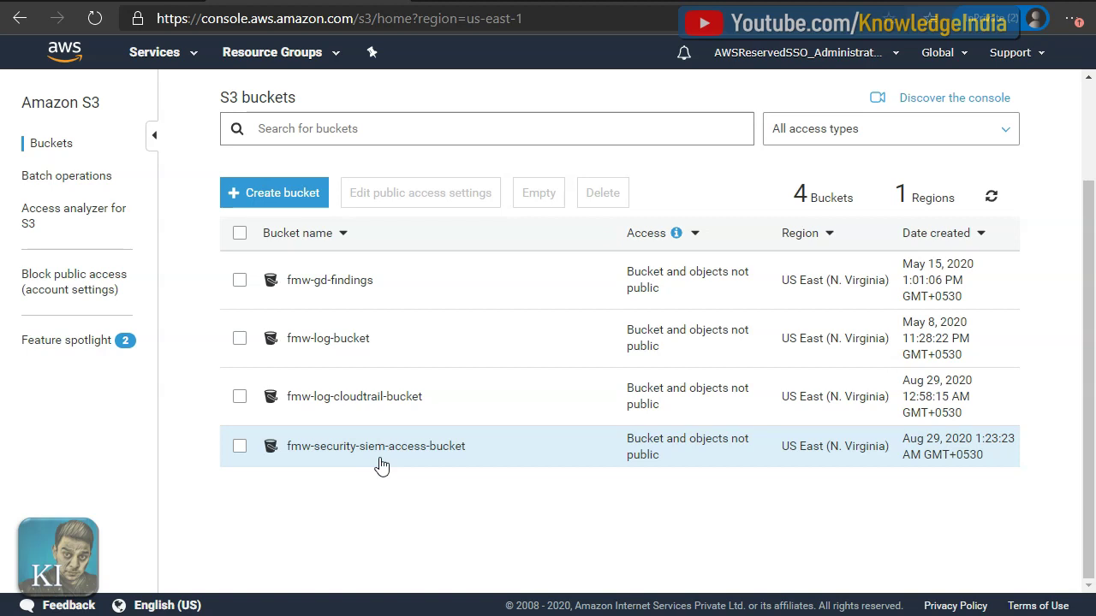
Start a replication rule on fmw-log-cloudtrail-bucket, enabling versioning on the bucket and using the entire bucket as the source
click(359, 396)
click(469, 213)
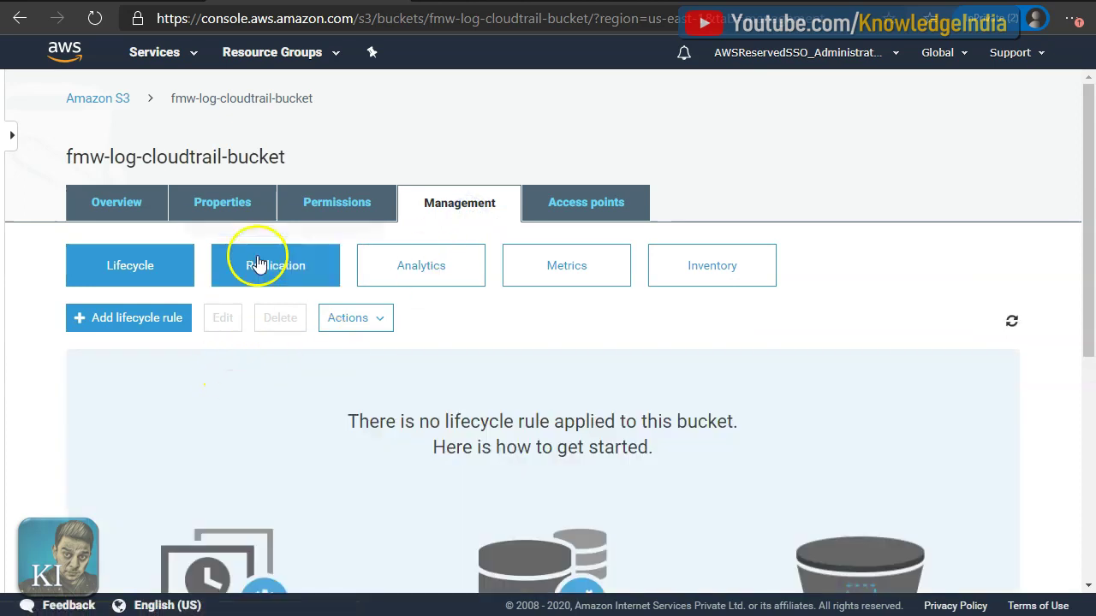
click(257, 270)
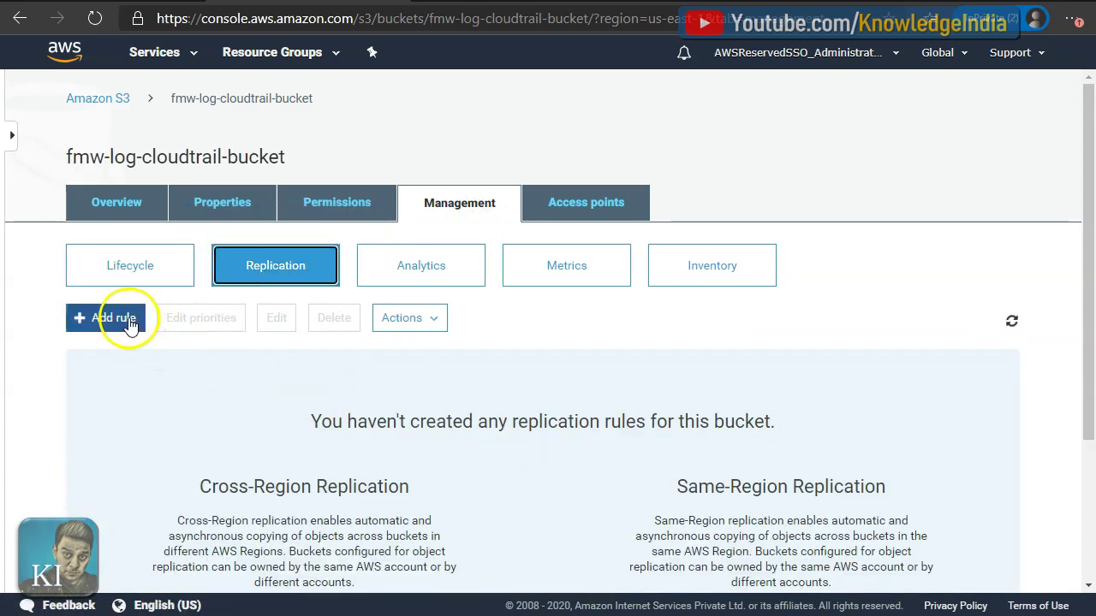
click(125, 320)
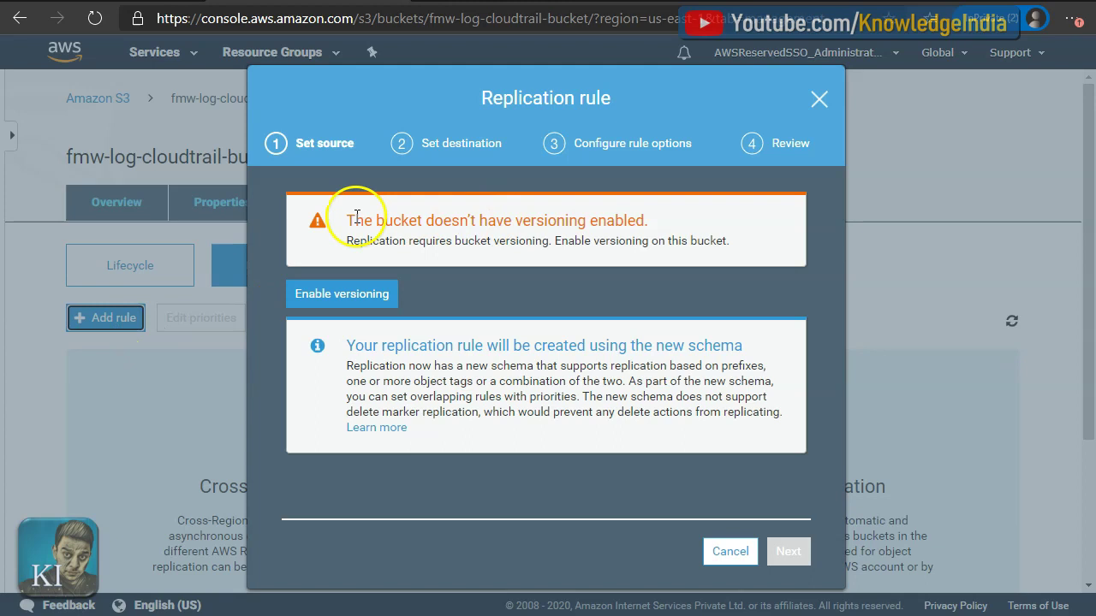
click(359, 296)
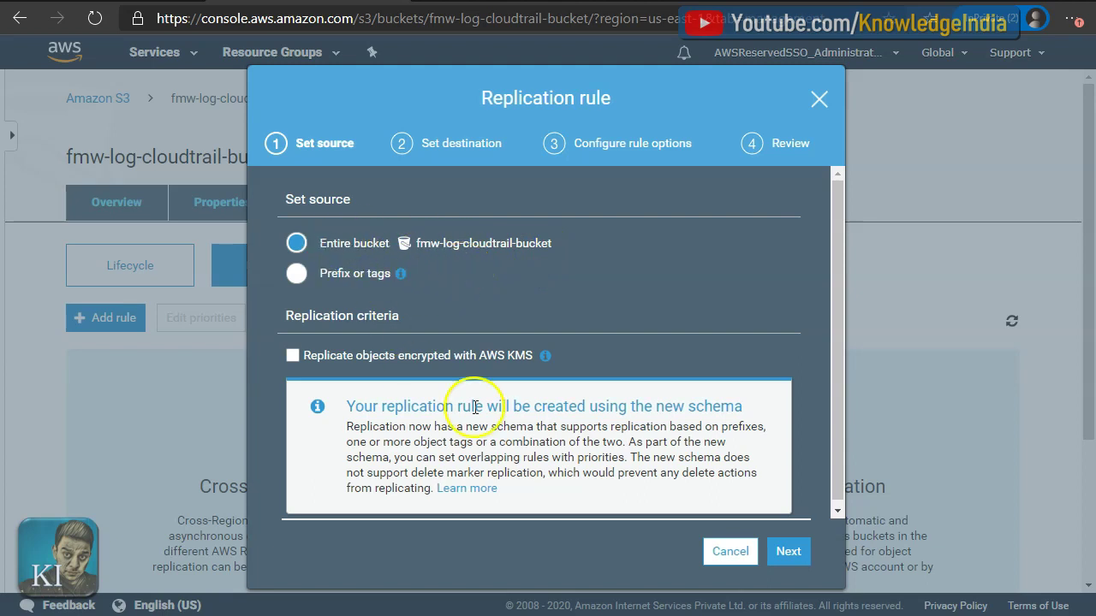
scroll(475, 407, down, 1)
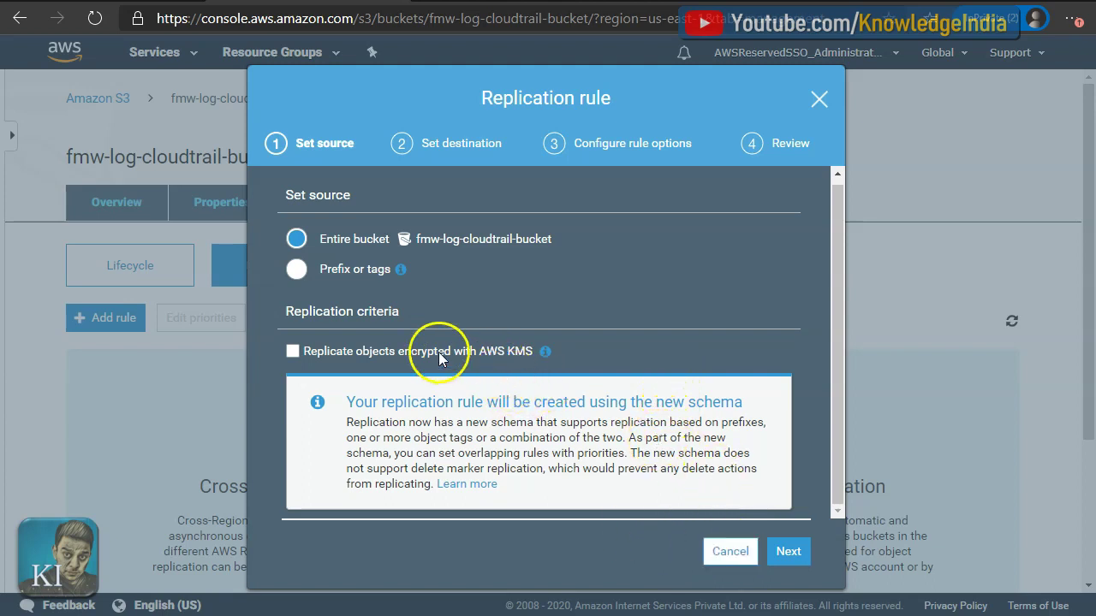
click(788, 552)
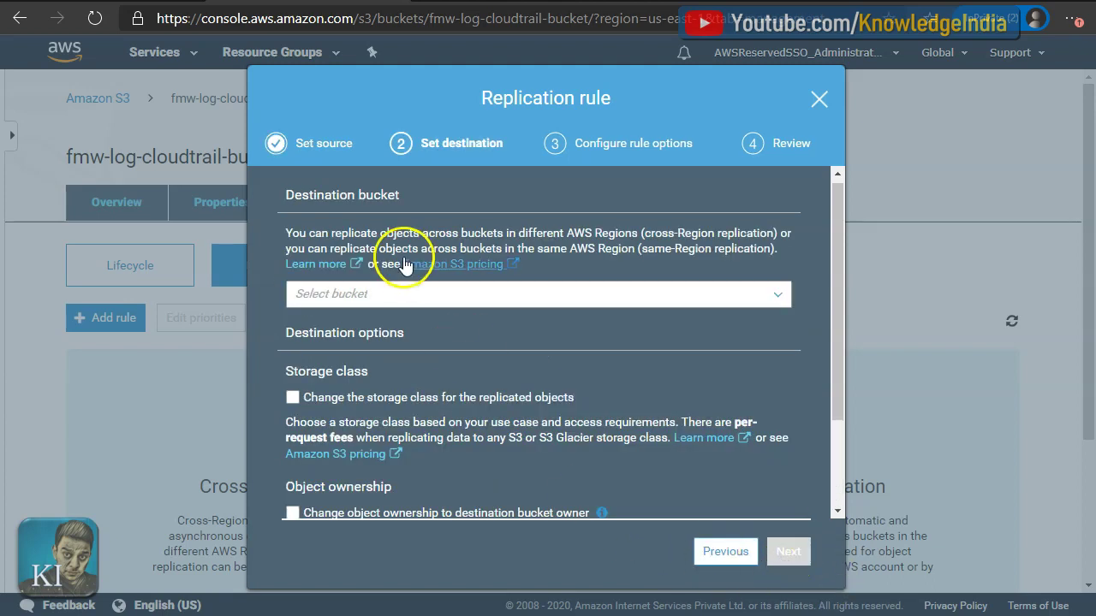
Set fmw-security-siem-access-bucket as the replication destination and enable versioning on it
click(597, 294)
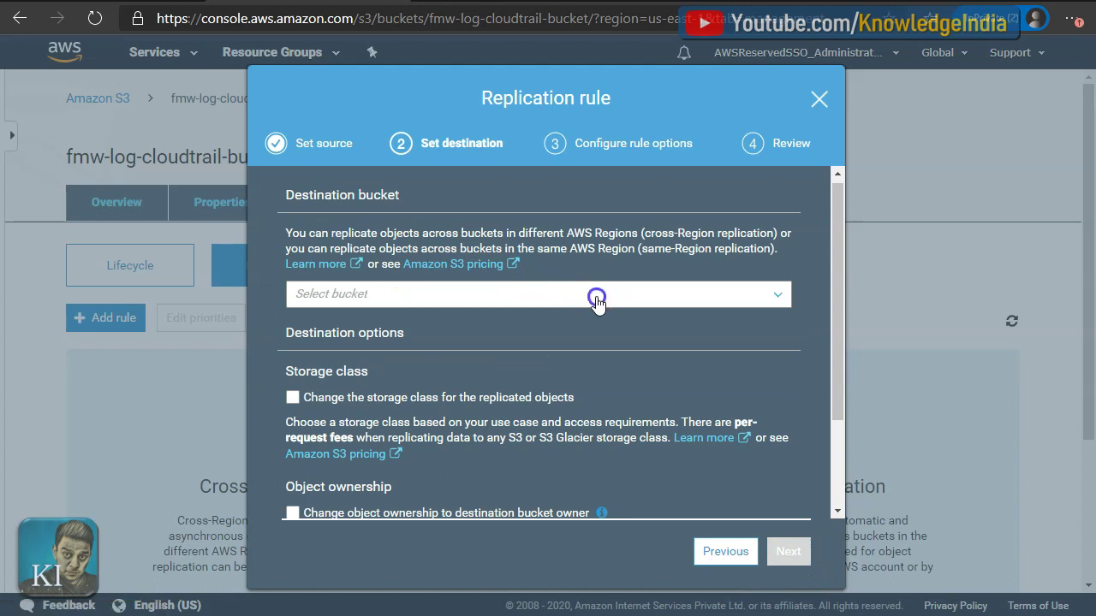
scroll(610, 351, down, 1)
scroll(607, 360, down, 3)
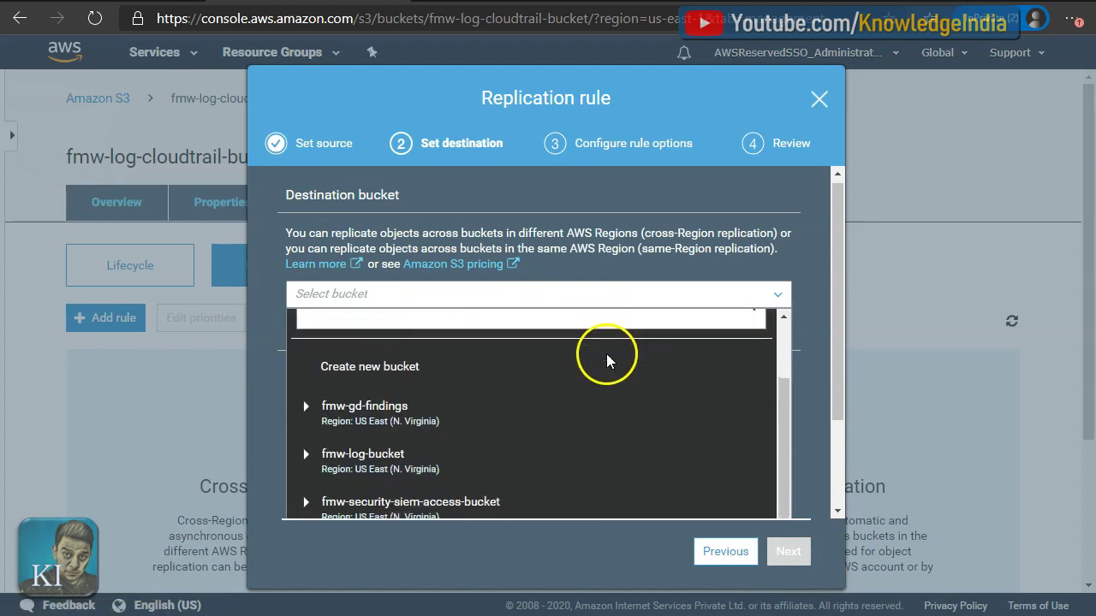
click(439, 411)
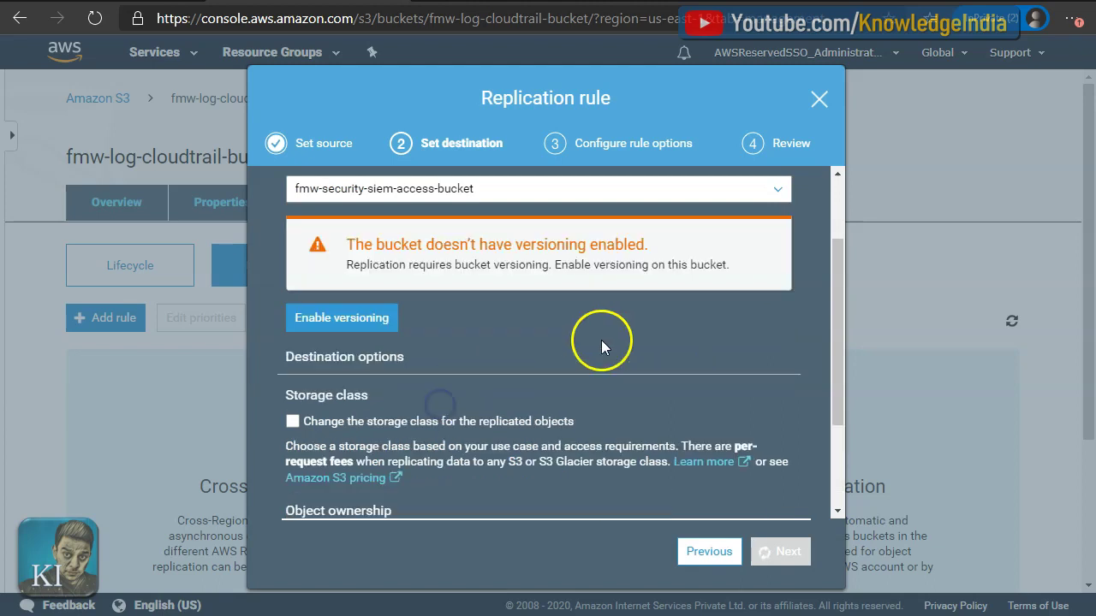
scroll(594, 308, up, 1)
click(343, 423)
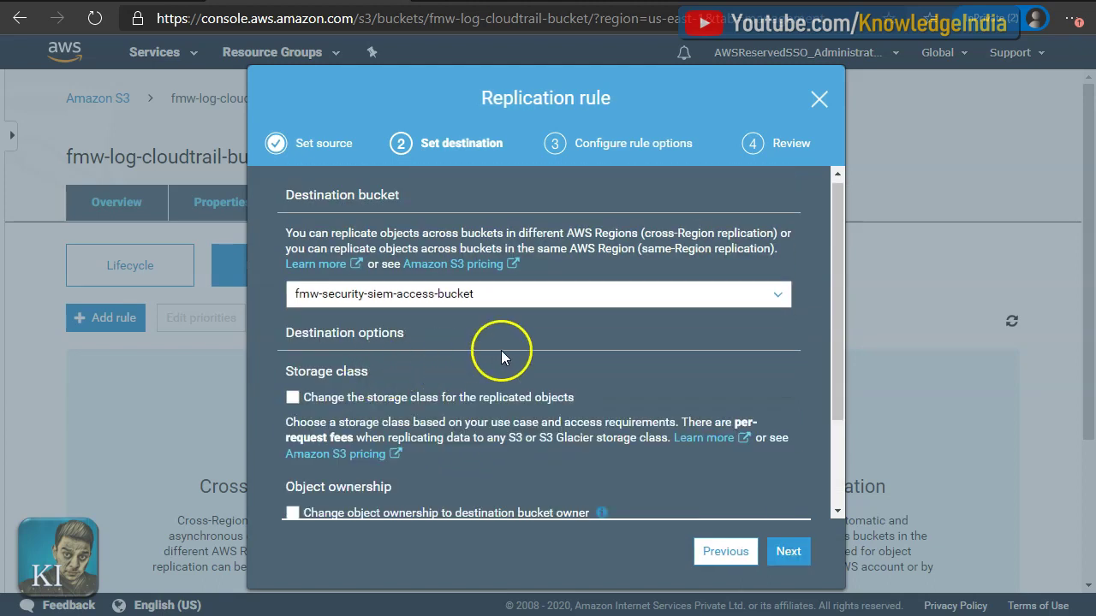
scroll(501, 357, down, 2)
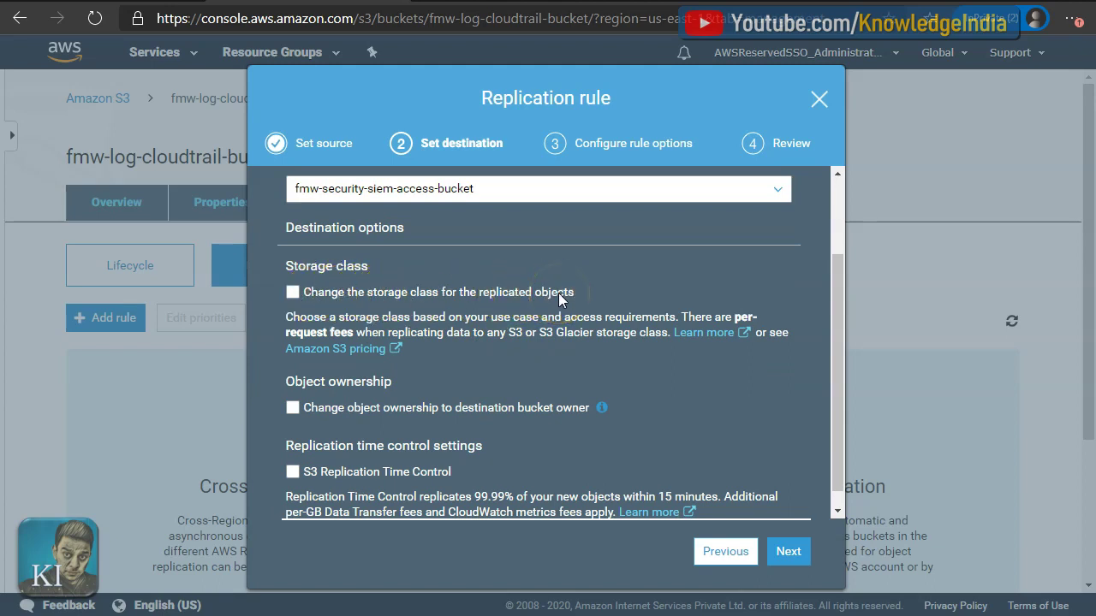
click(606, 302)
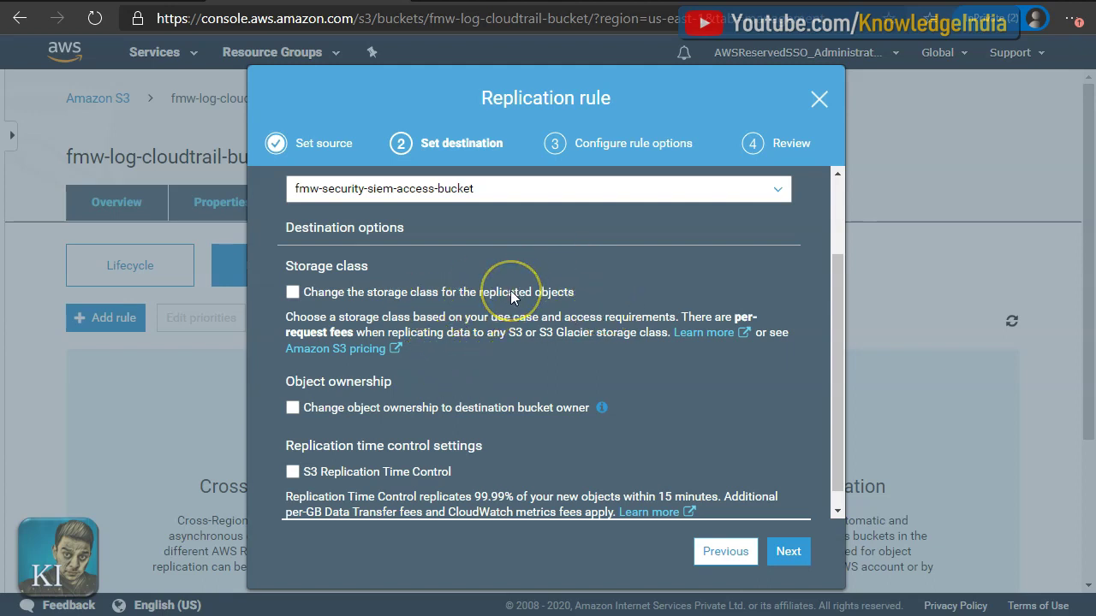
click(296, 292)
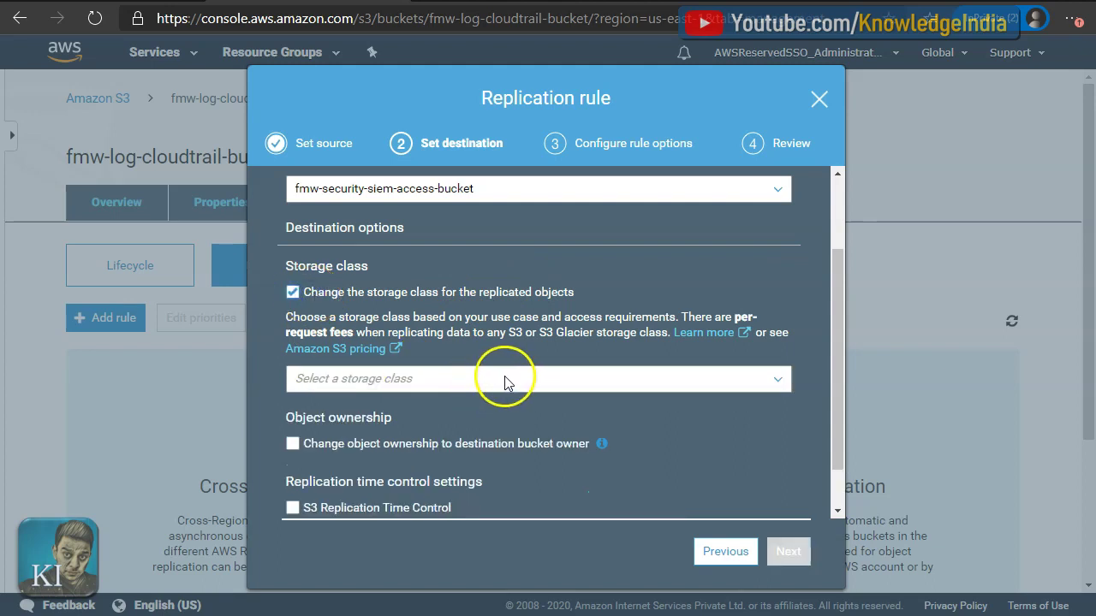
click(358, 292)
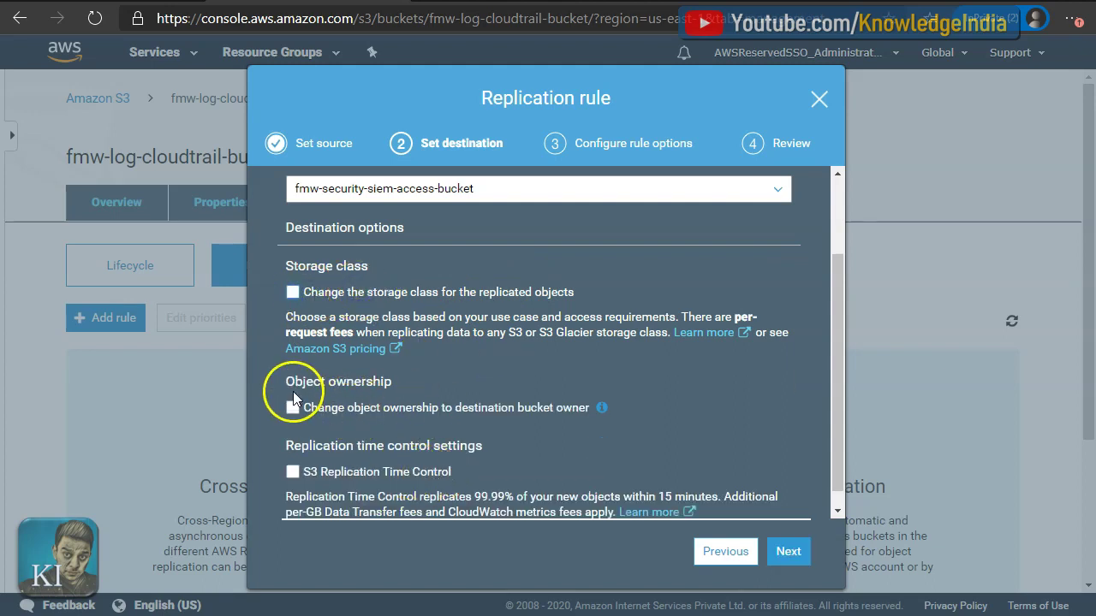
Enable changing object ownership to the destination bucket owner, enter the destination account ID, and continue to the rule options
drag(278, 382, 380, 382)
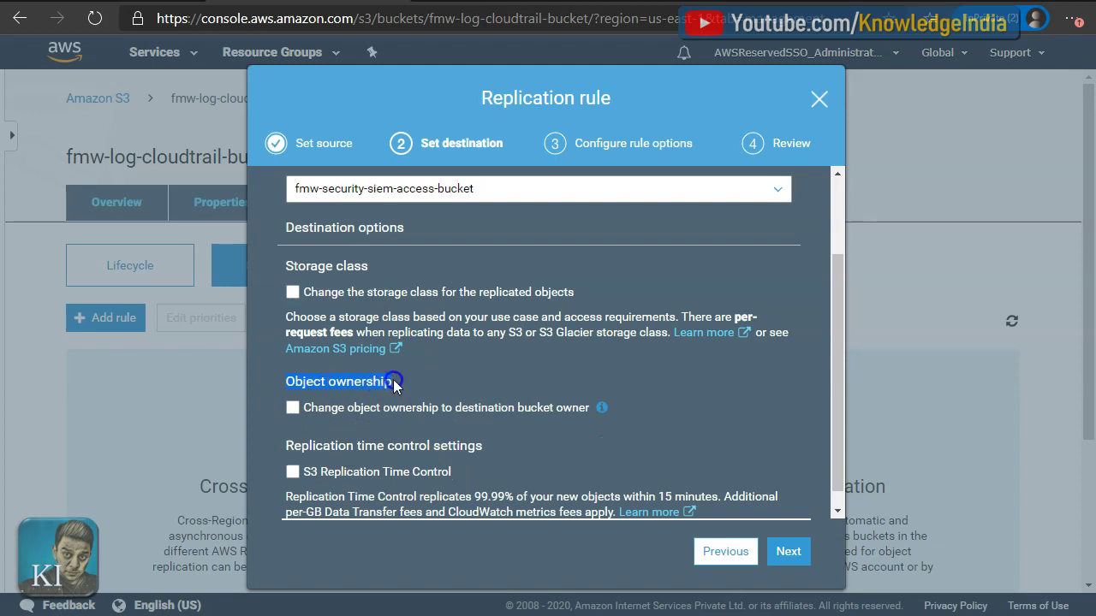
click(292, 408)
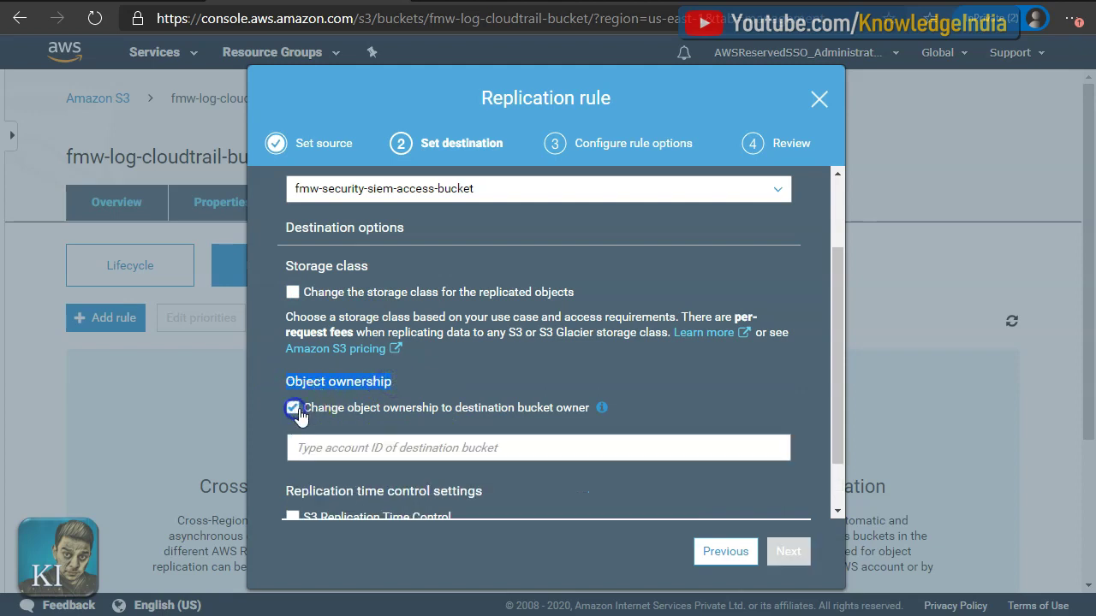
click(675, 408)
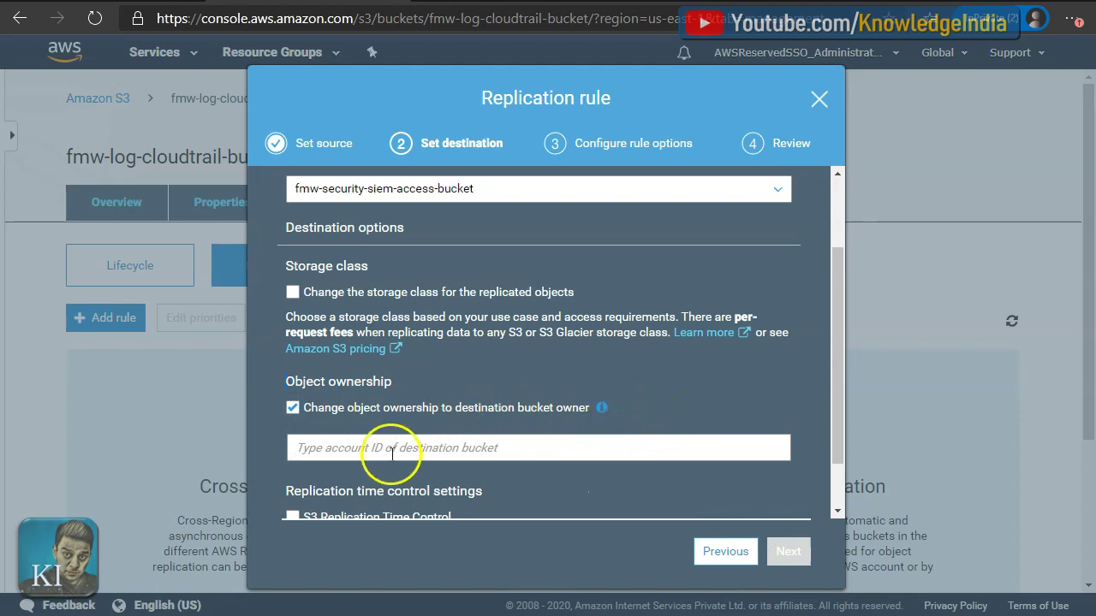
click(323, 449)
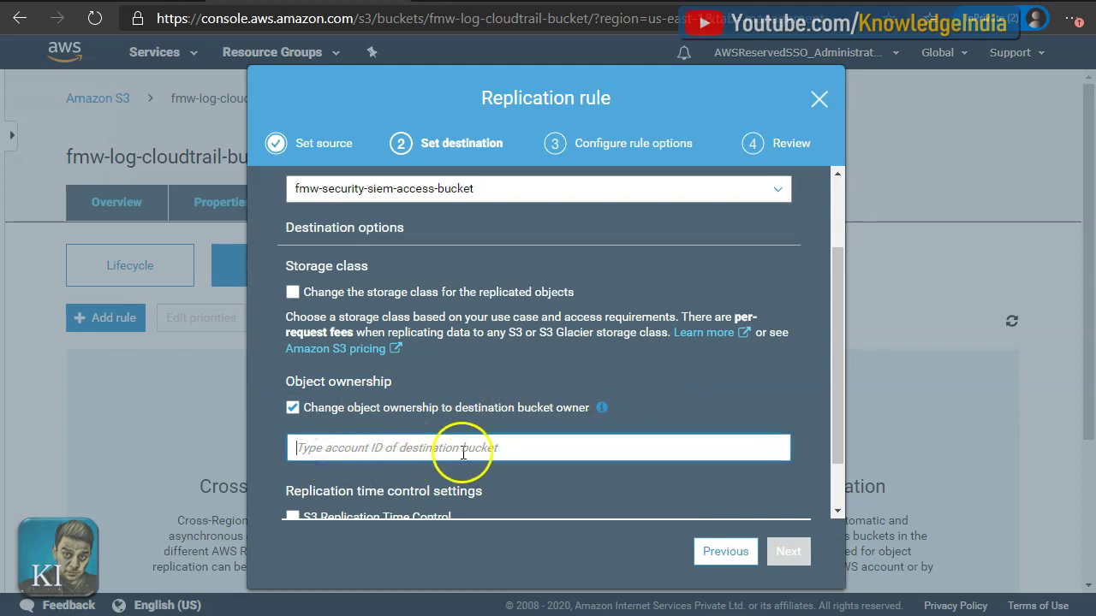
scroll(538, 447, down, 1)
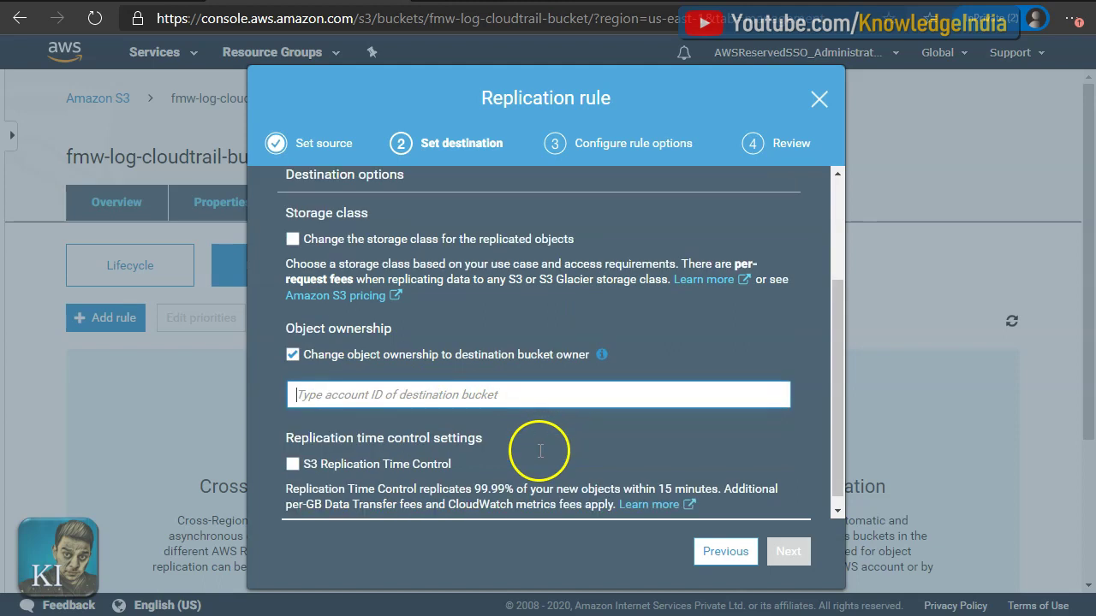
scroll(490, 398, up, 2)
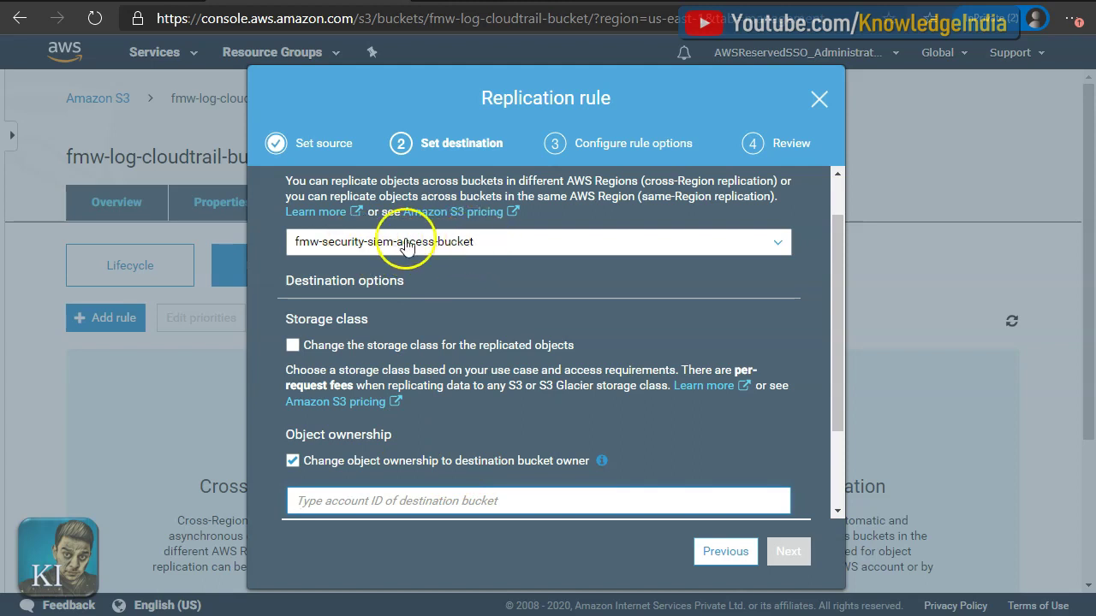
scroll(476, 273, down, 2)
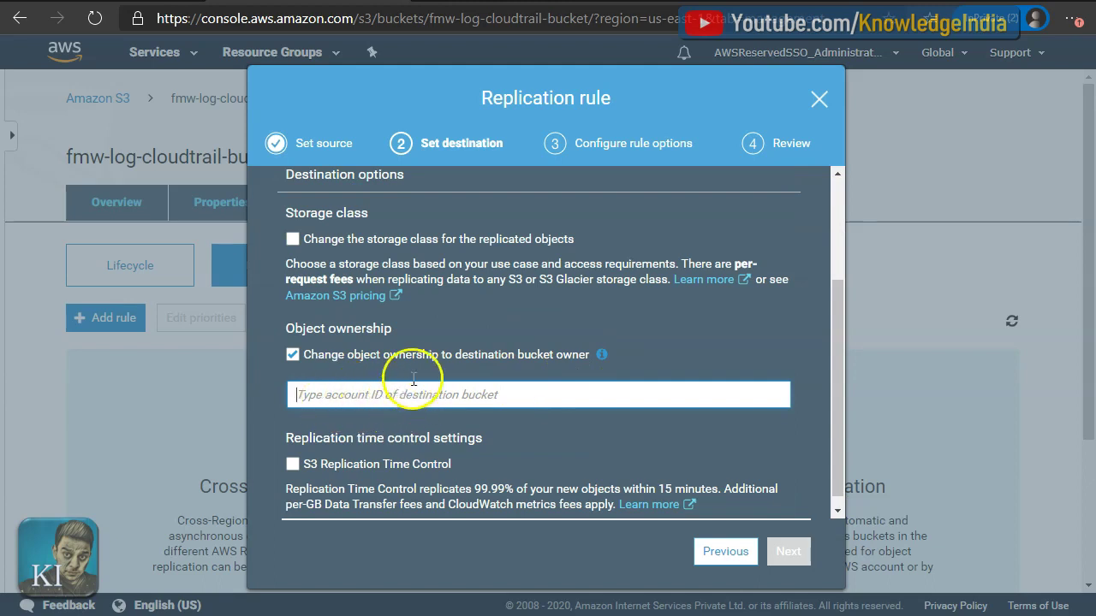
right_click(347, 0)
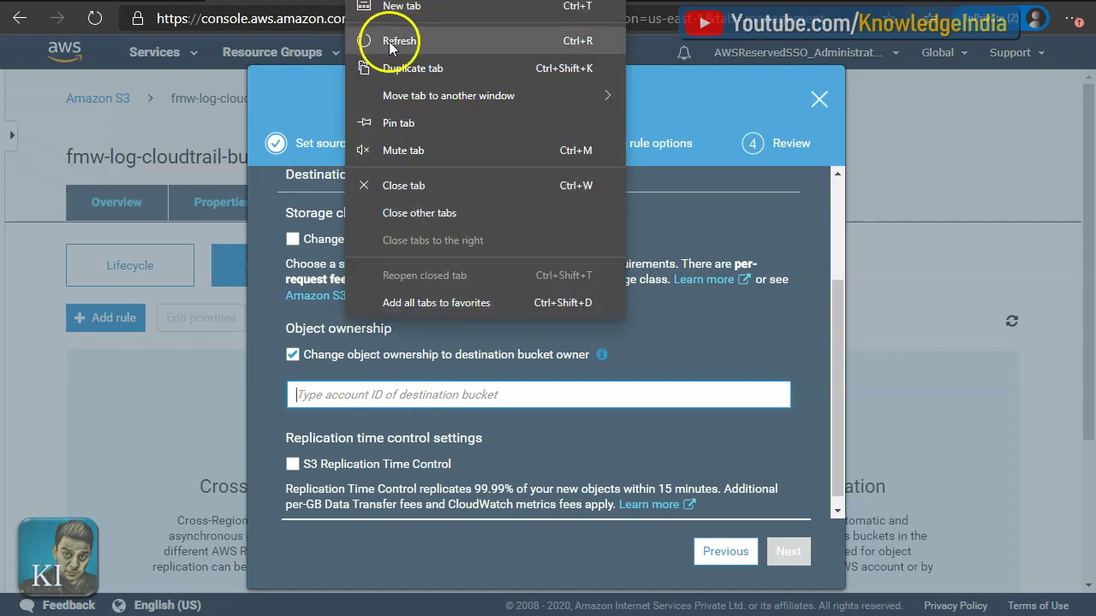
click(389, 68)
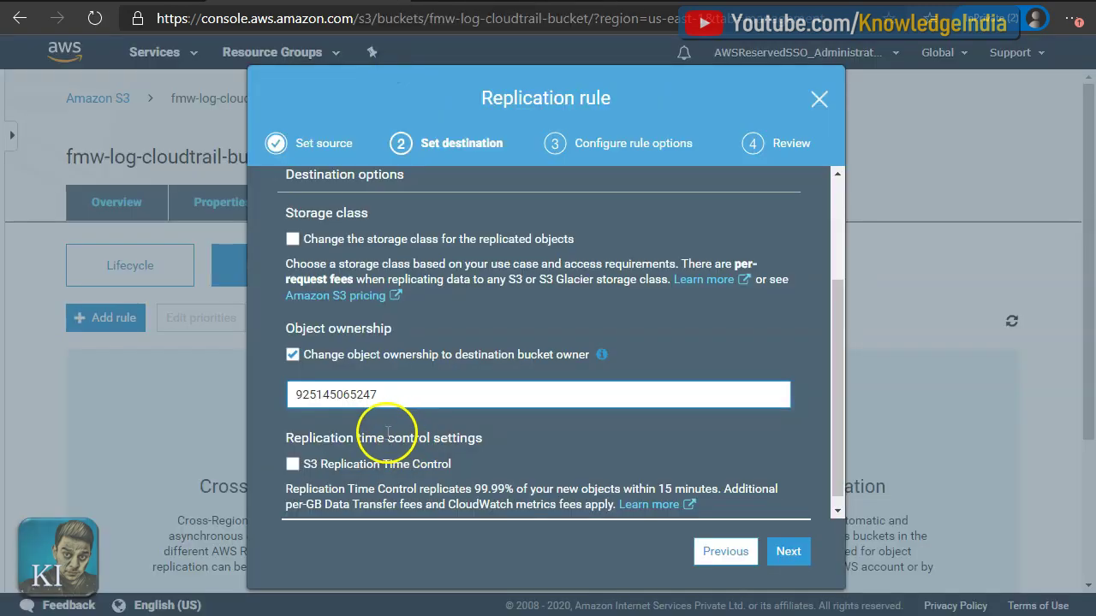
scroll(387, 432, down, 1)
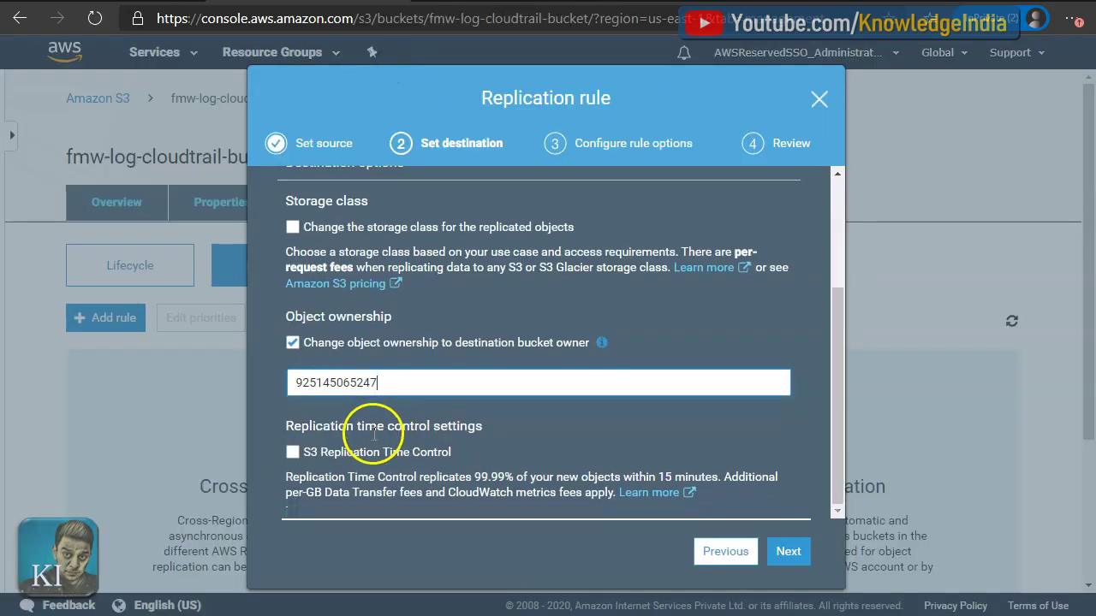
click(789, 551)
Configure the rule to create a new IAM role, name it Cloudtrail-copy-rule with status Enabled, and save it
click(457, 245)
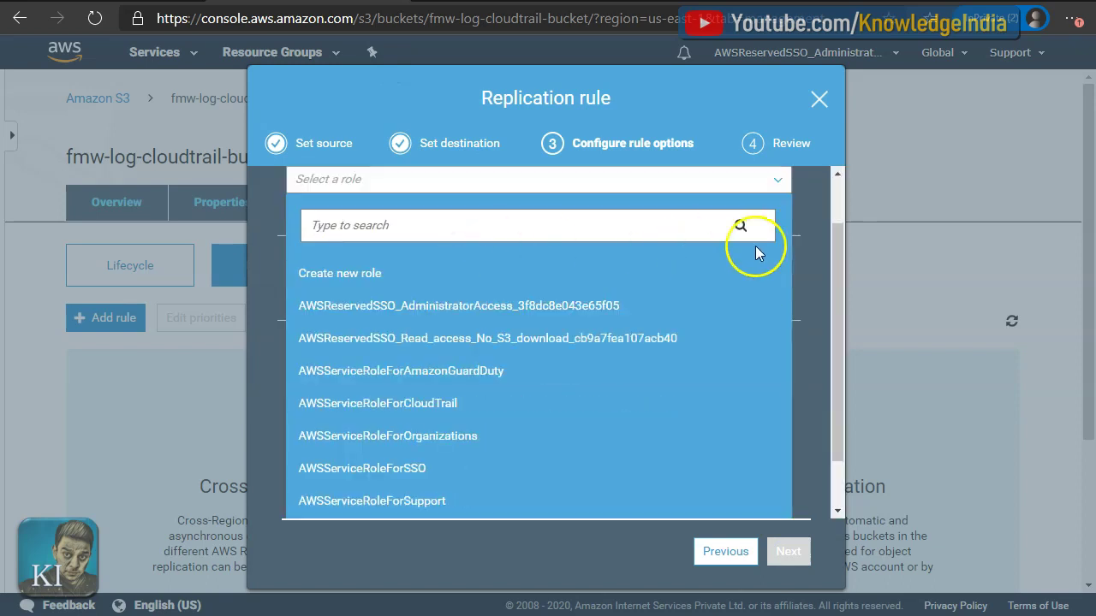
click(829, 256)
click(503, 245)
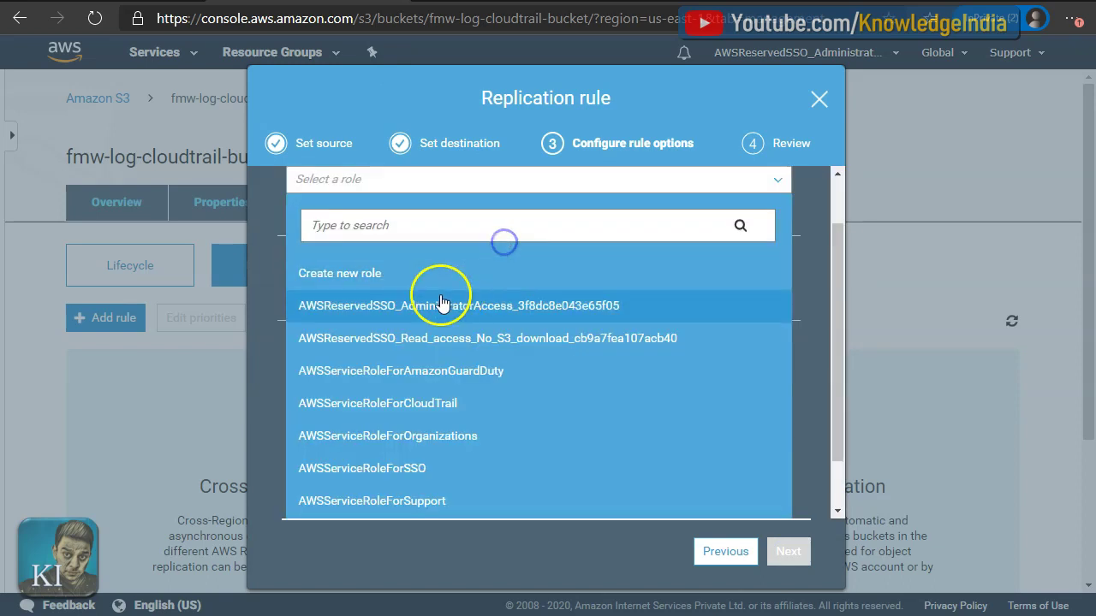
click(352, 274)
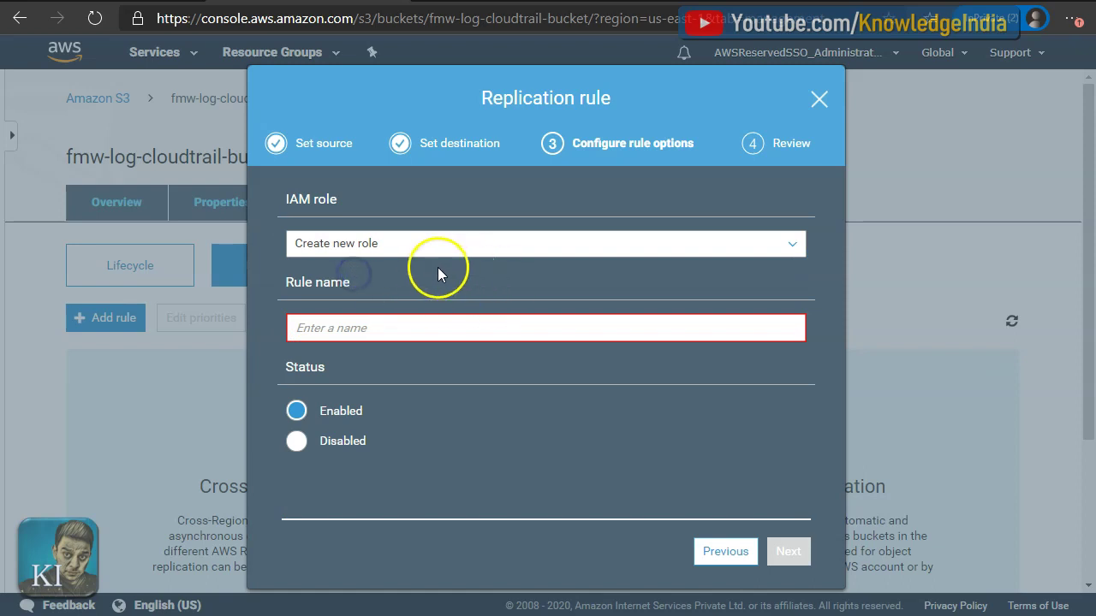
click(367, 329)
click(402, 336)
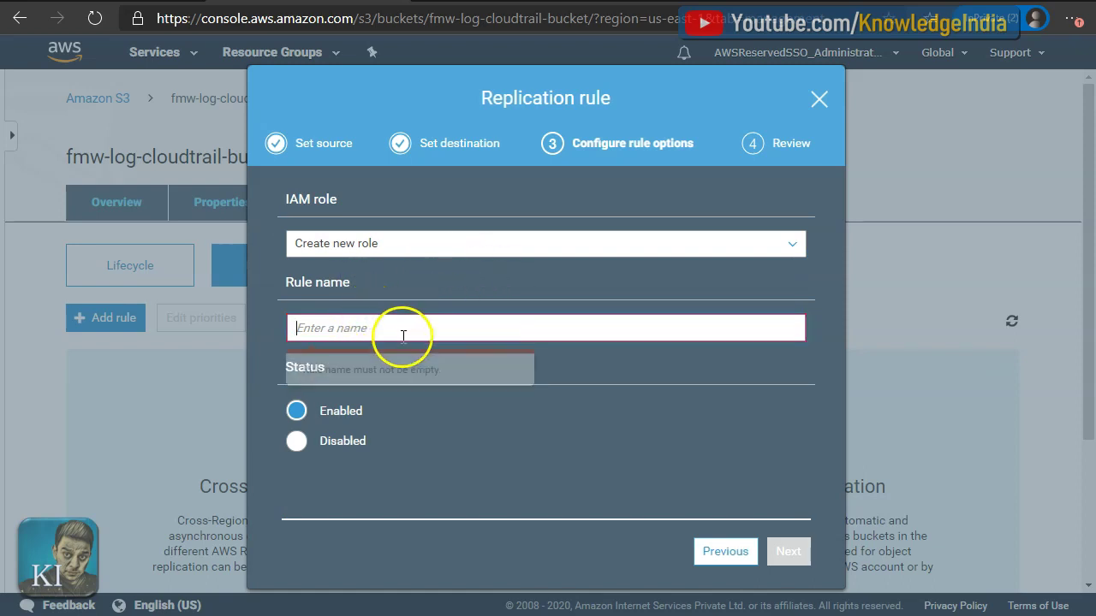
text(Cloudtrail-cross-rule)
click(805, 551)
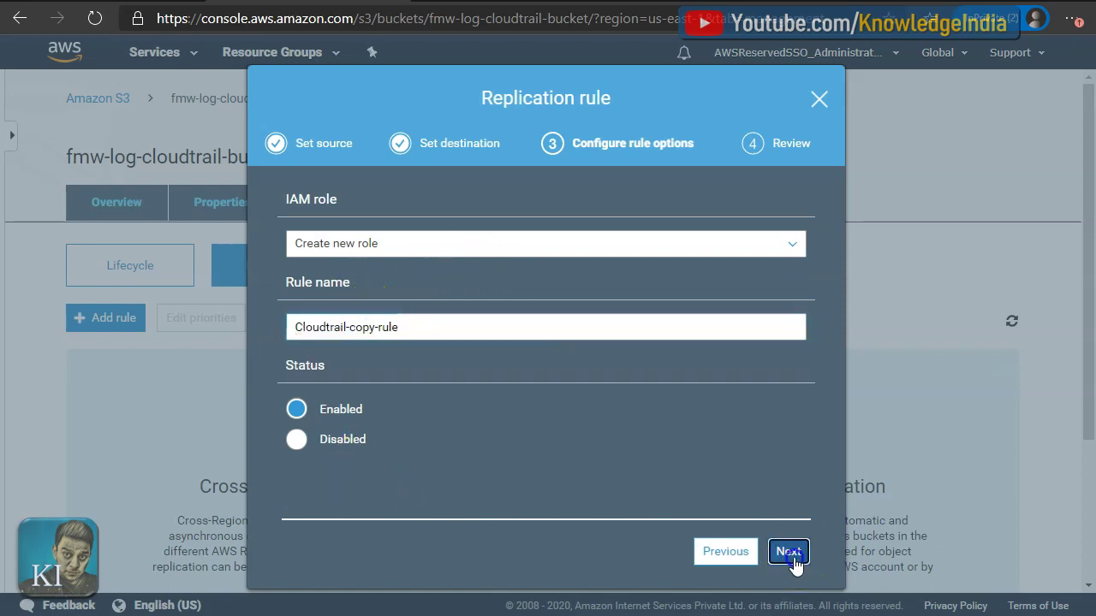
click(803, 560)
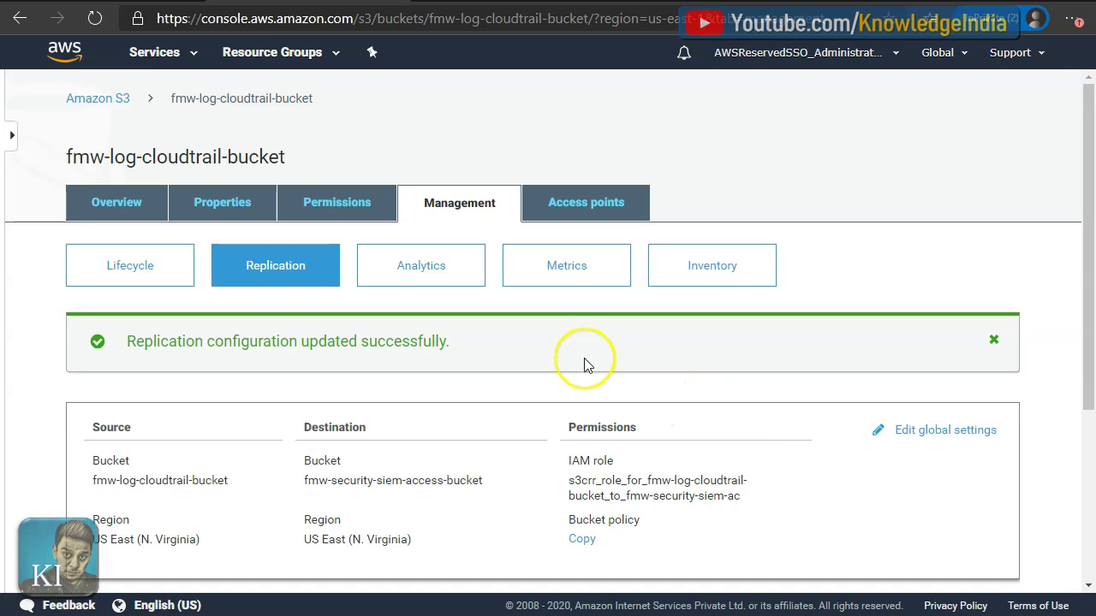
Open fmw-security-siem-access-bucket and browse its AWSLogs folder down to the organization's account folders
click(102, 99)
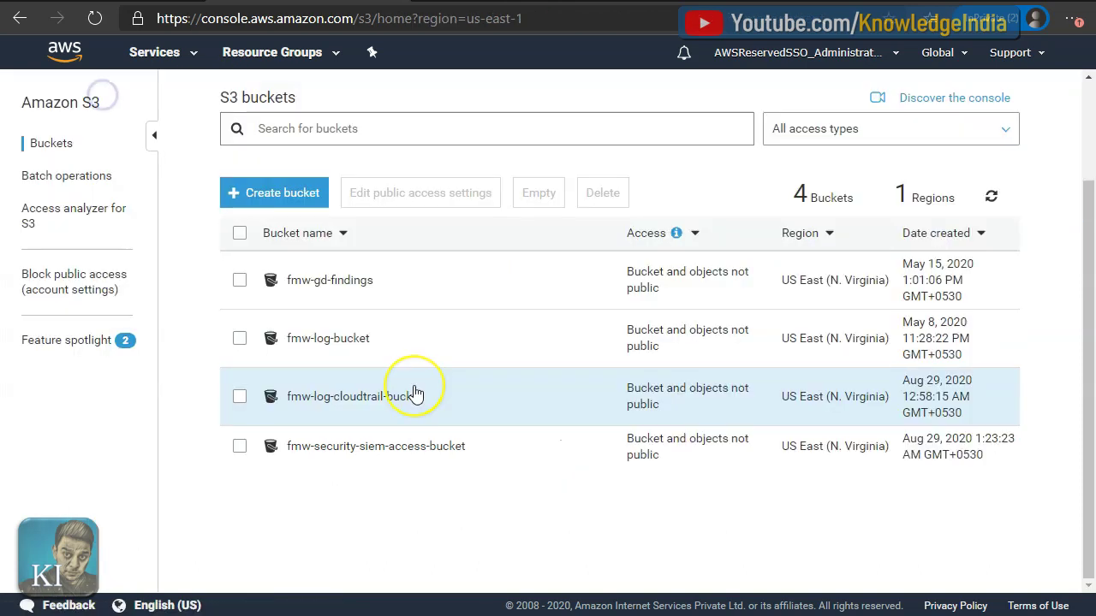
click(389, 457)
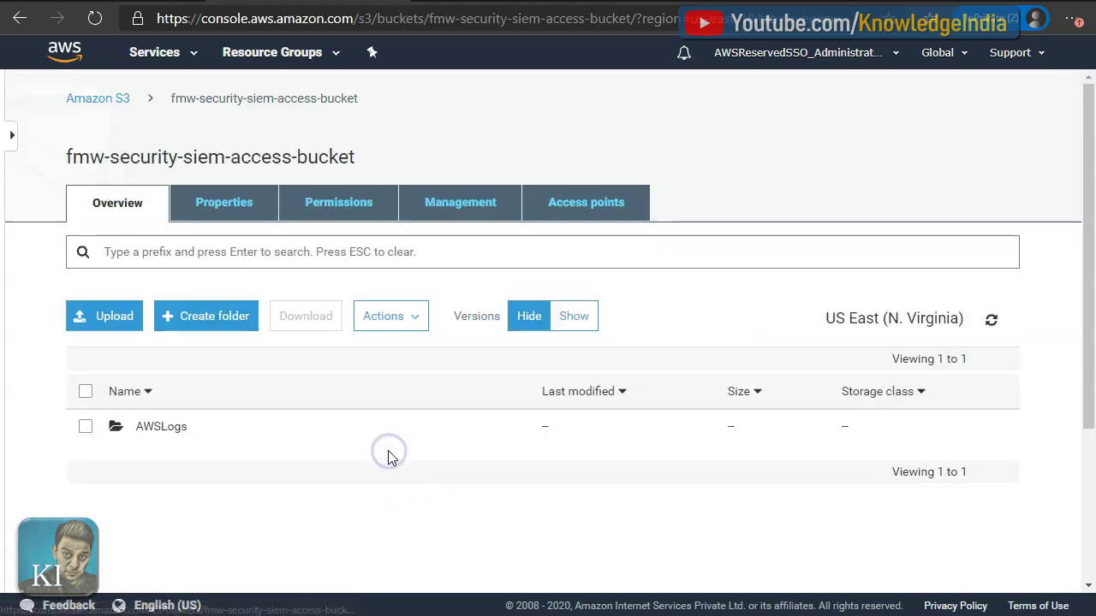
click(171, 431)
click(191, 430)
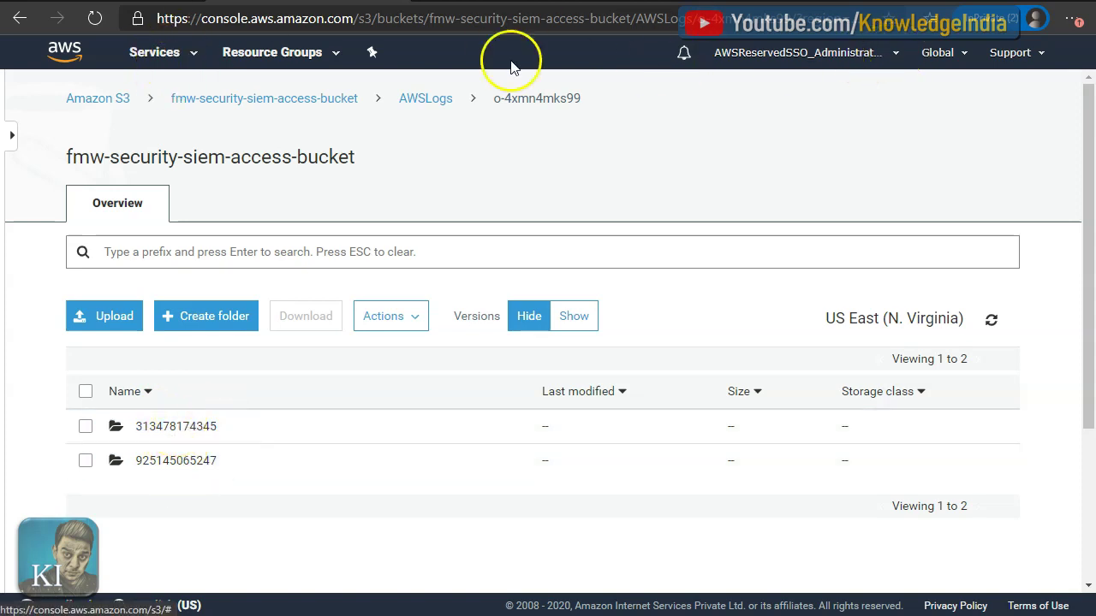
Search the AWS services for cloudtrail and open the CloudTrail console in a separate browser tab
click(158, 55)
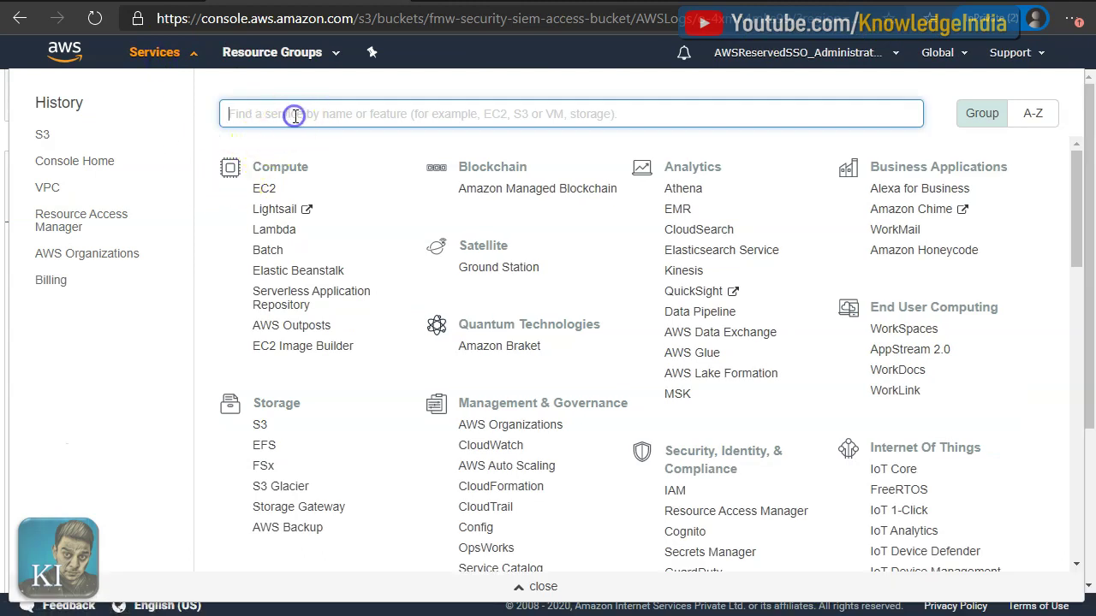
text(cloudtrail)
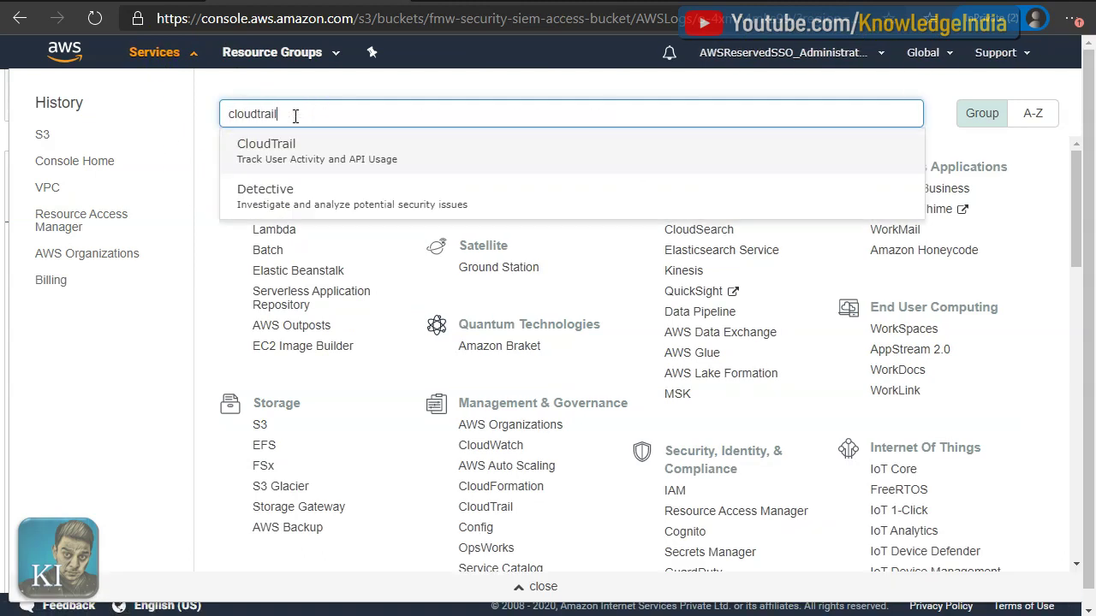
right_click(328, 159)
click(368, 167)
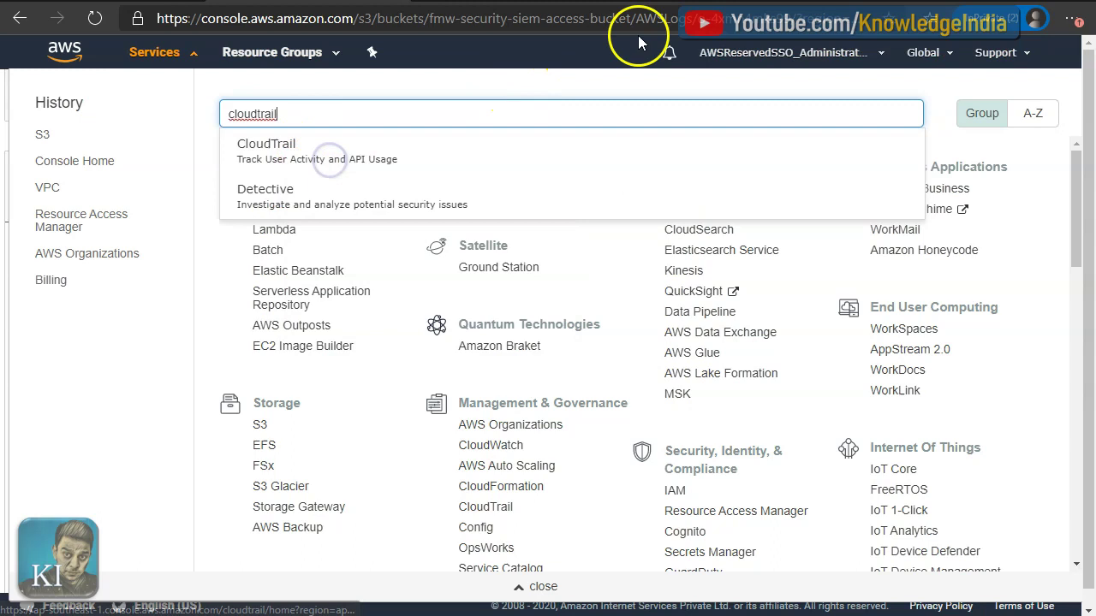
click(158, 54)
click(175, 55)
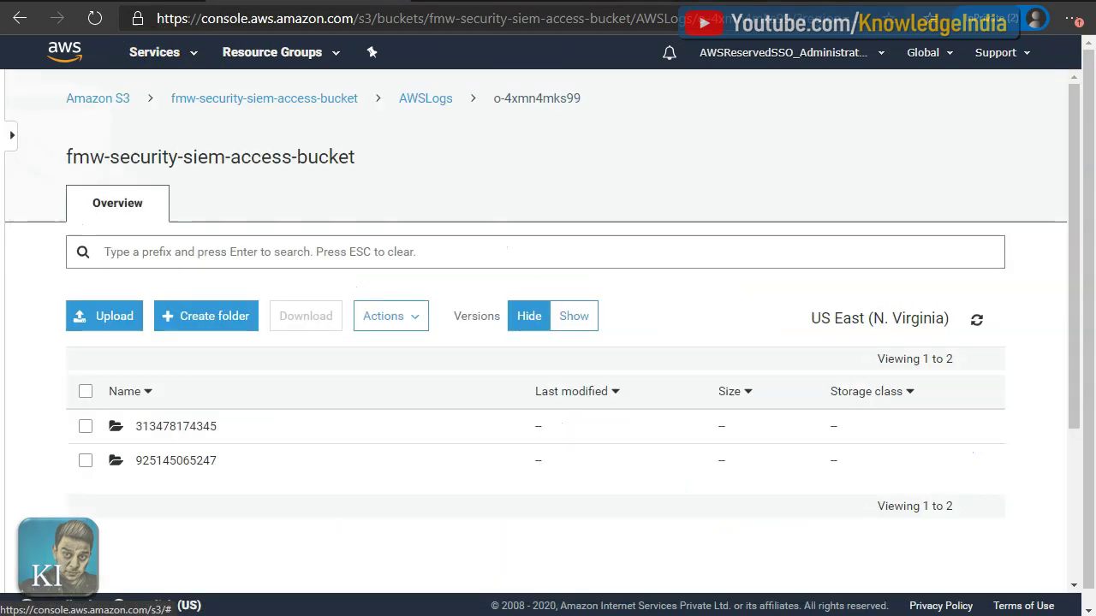
key(ctrl+Tab)
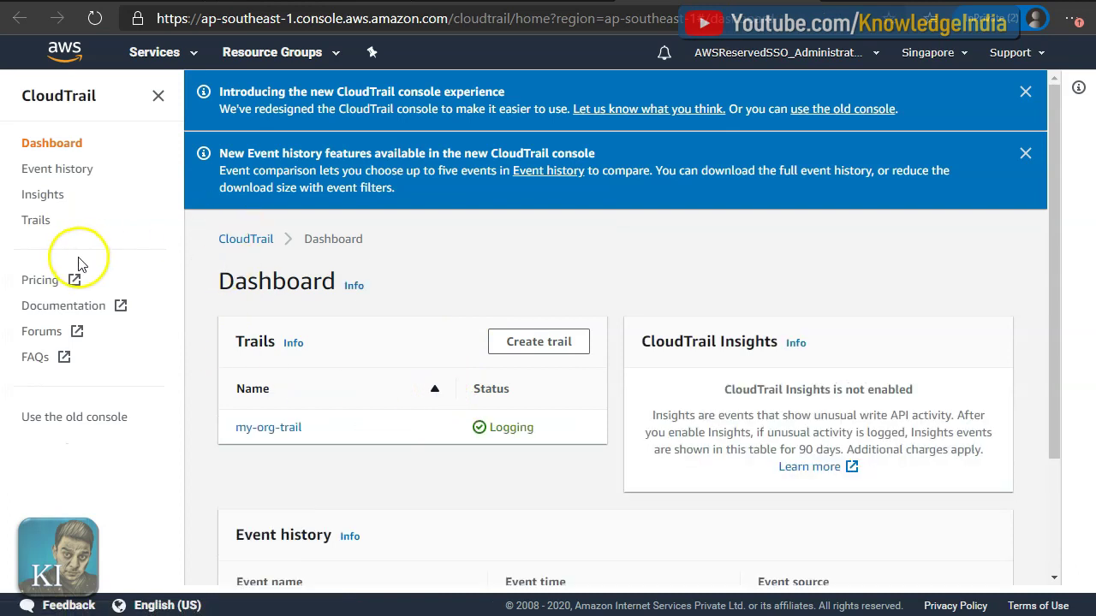
Open the CloudTrail trails list, dismiss the two notices and review the organization trail my-org-trail
click(39, 223)
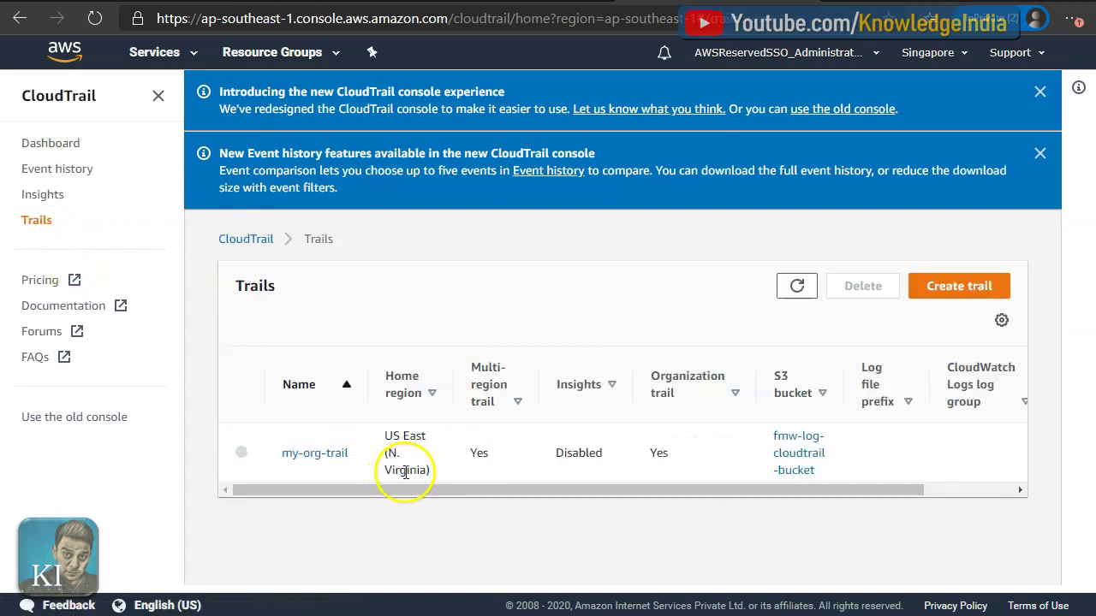
click(1040, 153)
click(1039, 91)
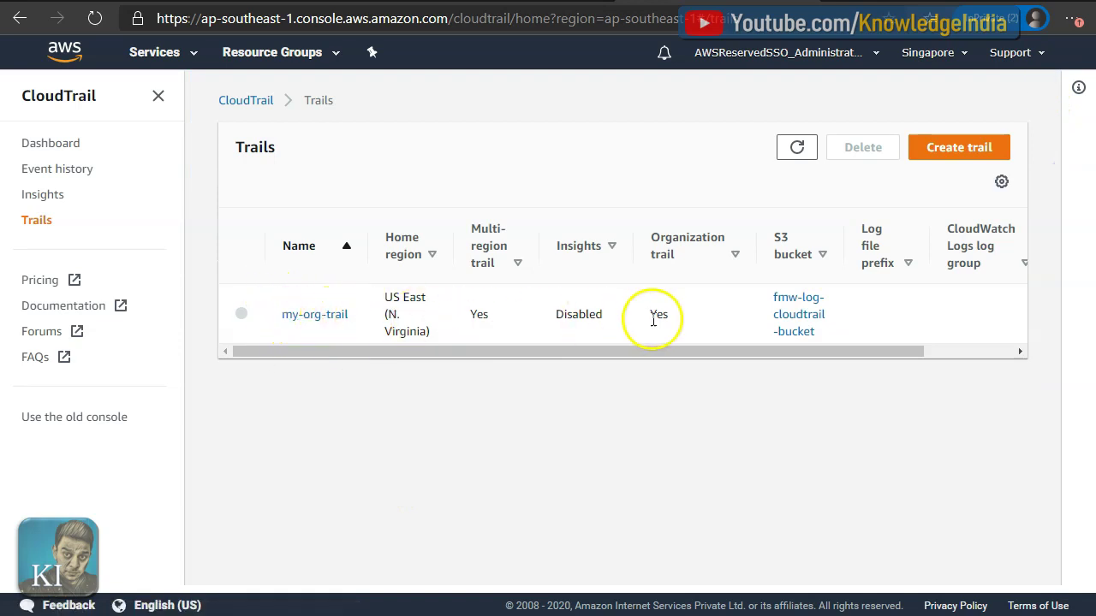
click(1018, 351)
drag(1019, 350, 597, 357)
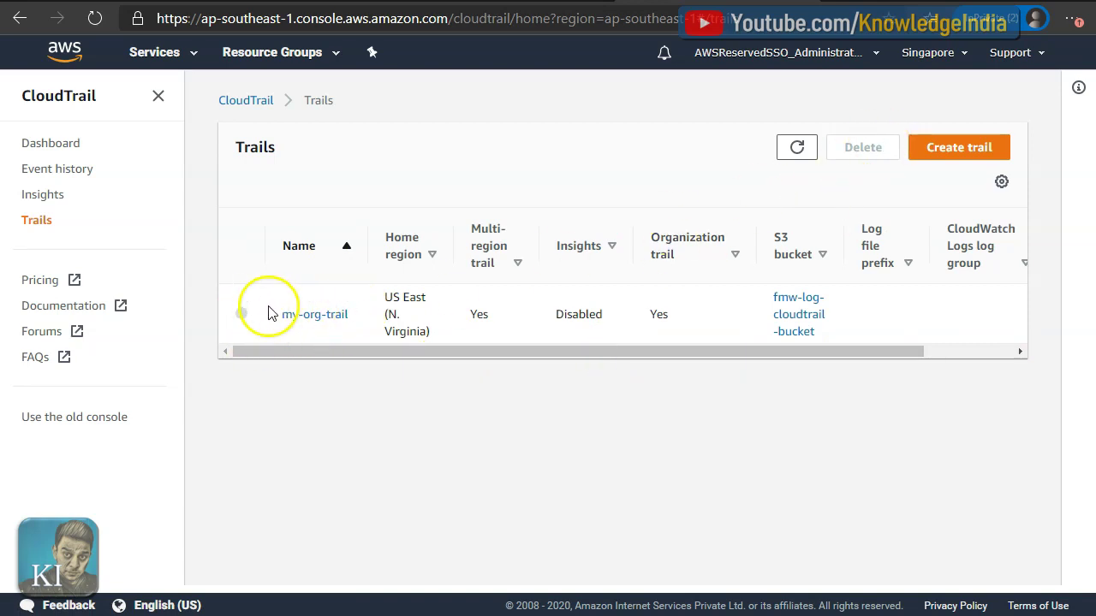
click(314, 317)
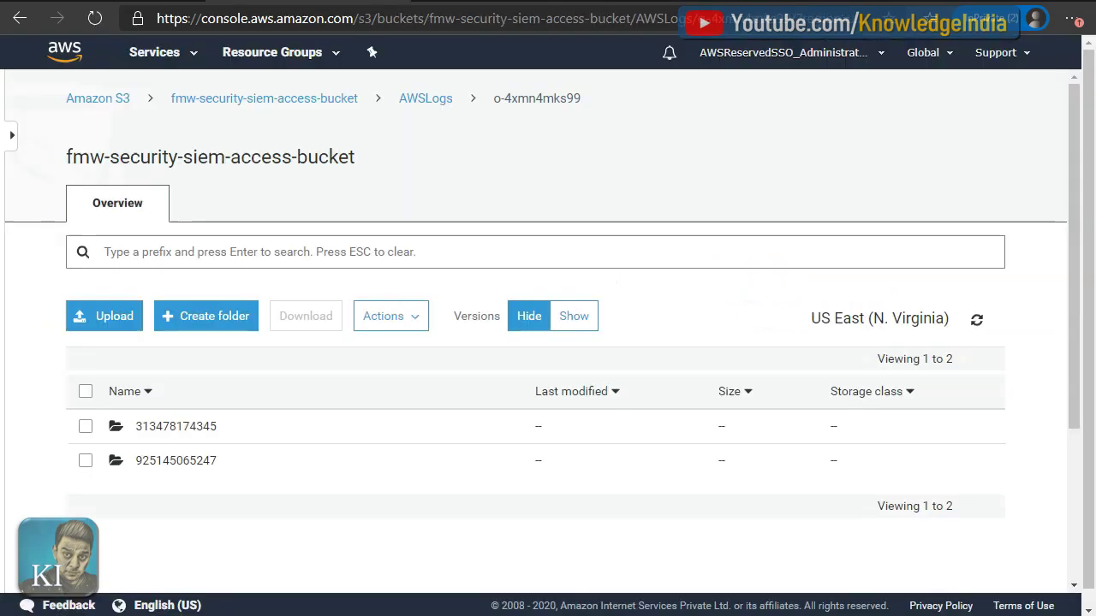
In fmw-security-siem-access-bucket, browse the logging account's CloudTrail logs for us-east-1 to the 2020/08/28 folder
click(176, 458)
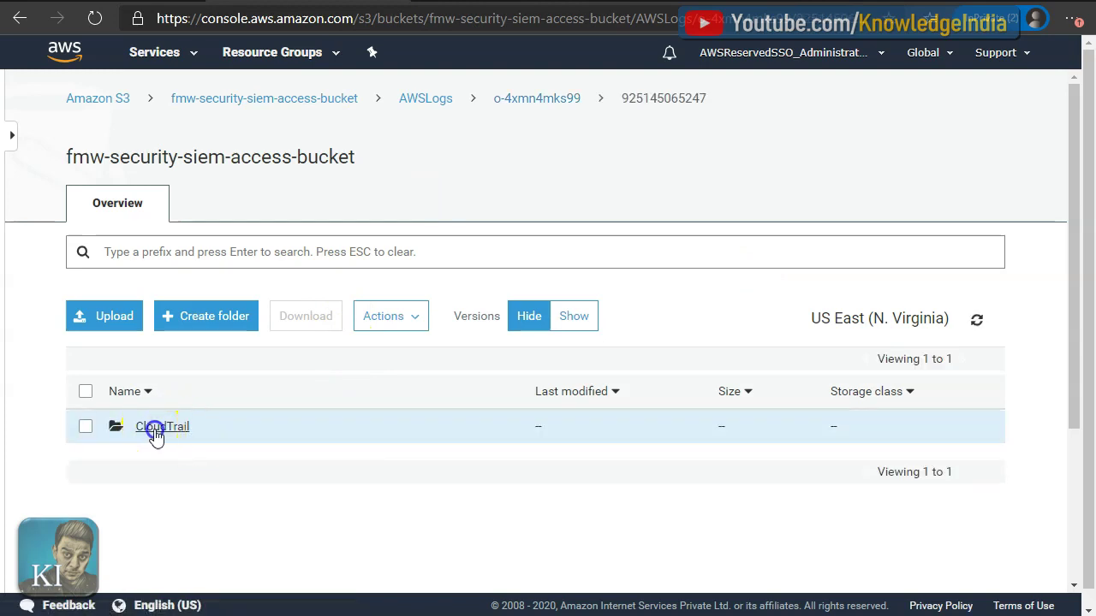
click(152, 432)
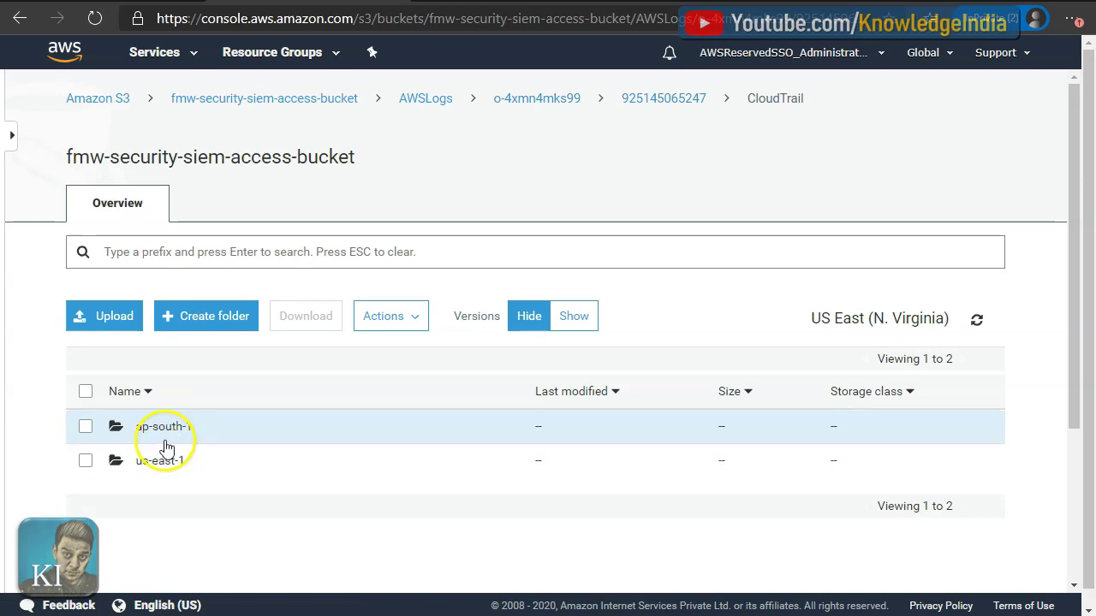
click(161, 461)
click(150, 430)
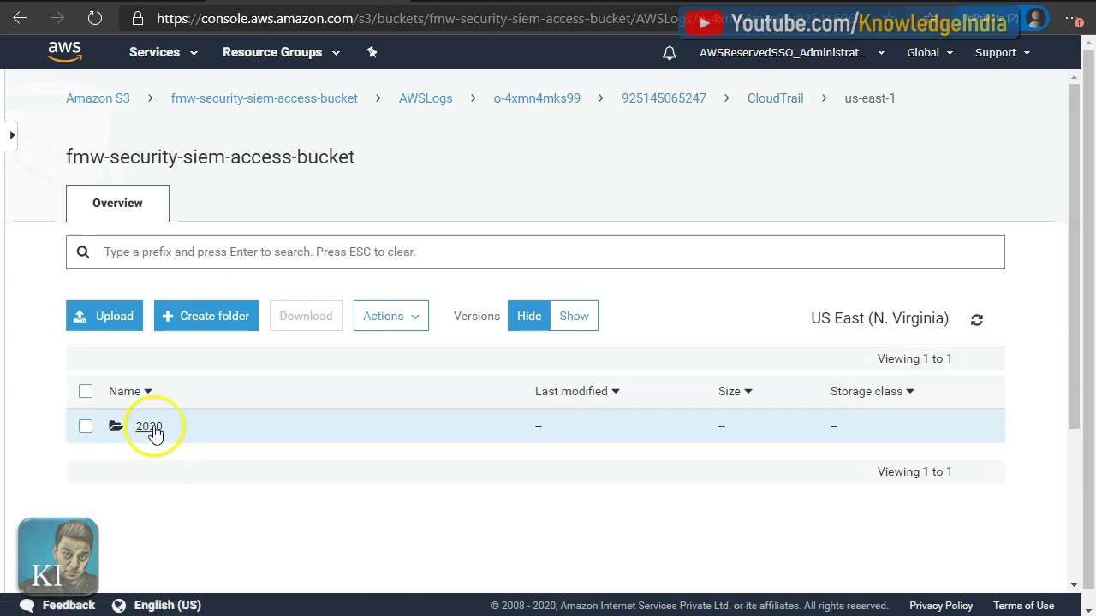
click(147, 427)
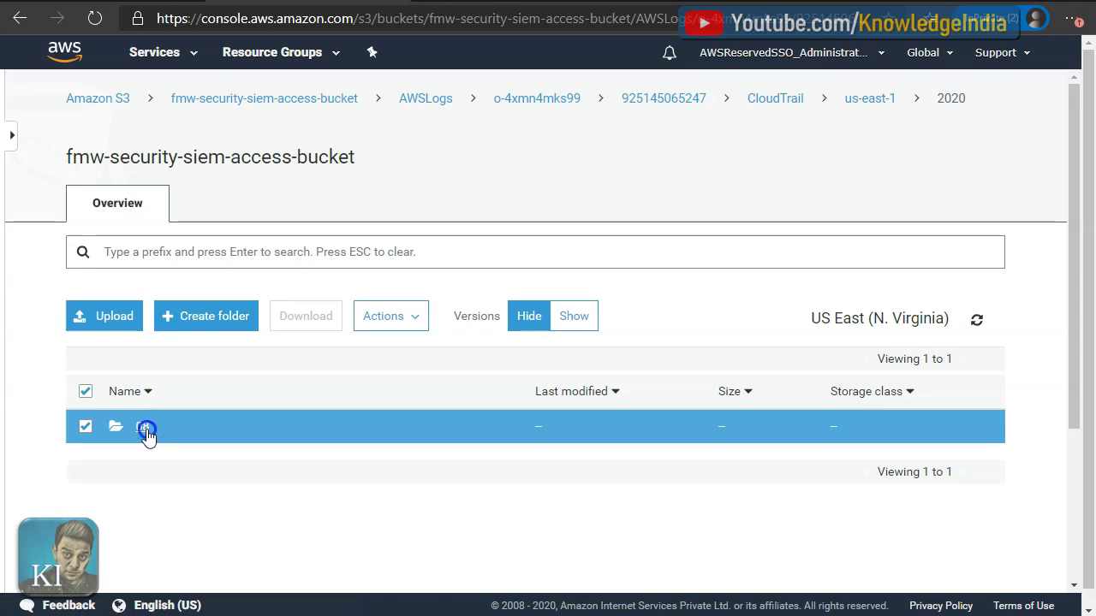
click(142, 428)
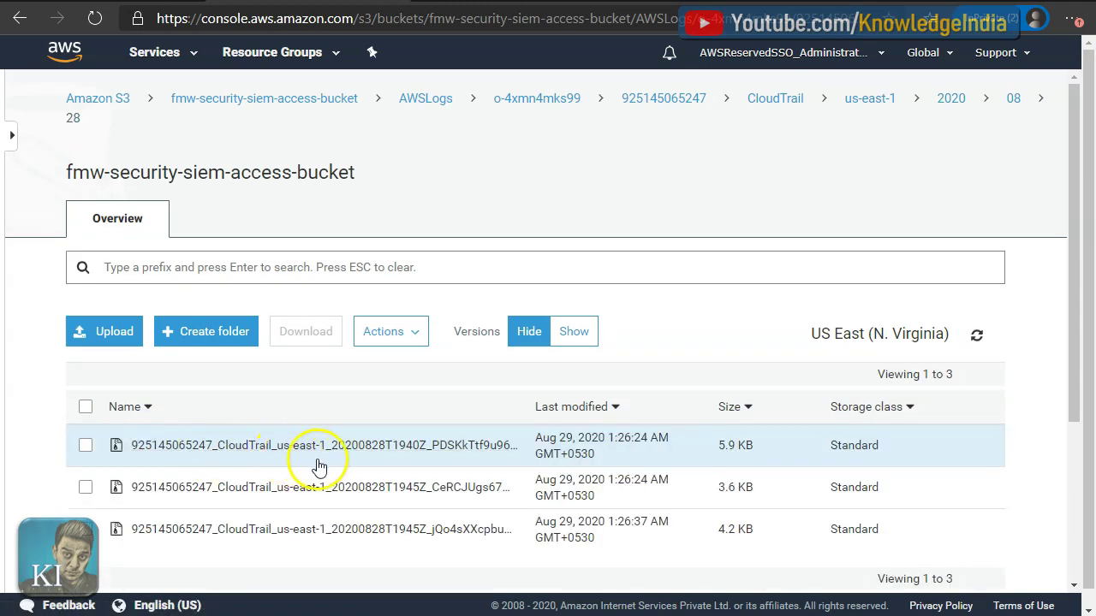
Open the details of the second replicated log file, timestamped 20200828T1945Z, and examine the owner in its permissions
scroll(385, 471, down, 1)
click(595, 421)
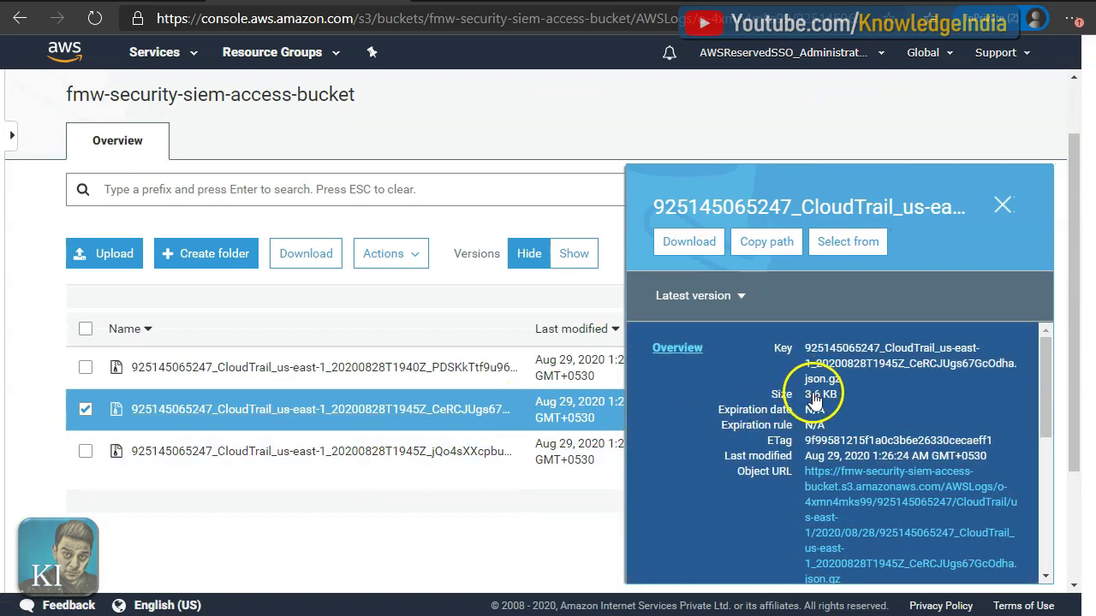
scroll(844, 404, down, 5)
scroll(914, 402, down, 3)
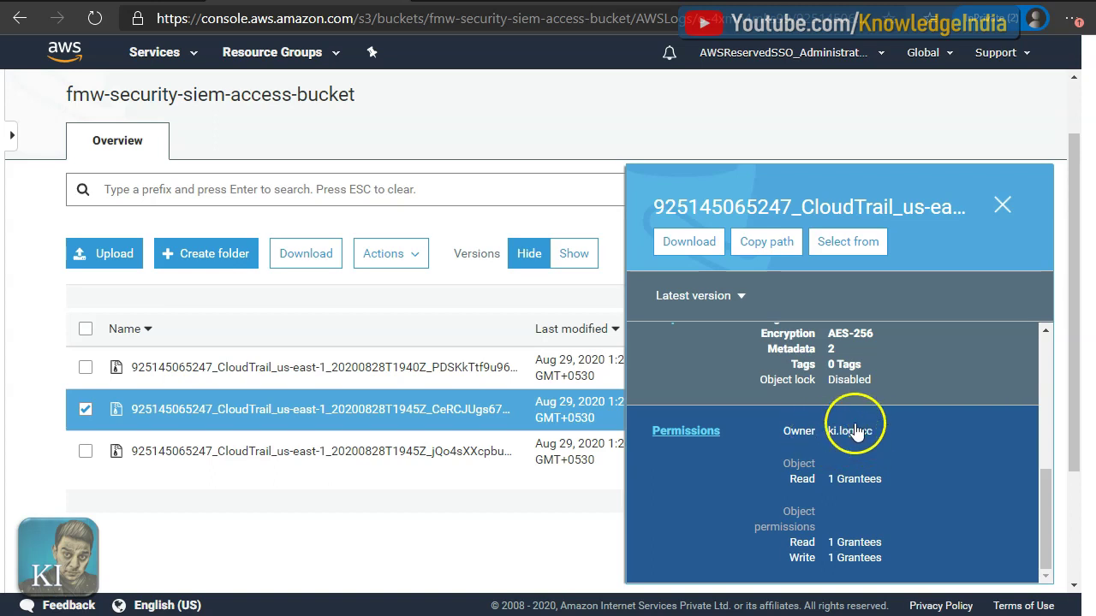
Close the log file's details, return to the root of fmw-security-siem-access-bucket and examine its bucket policy
click(140, 12)
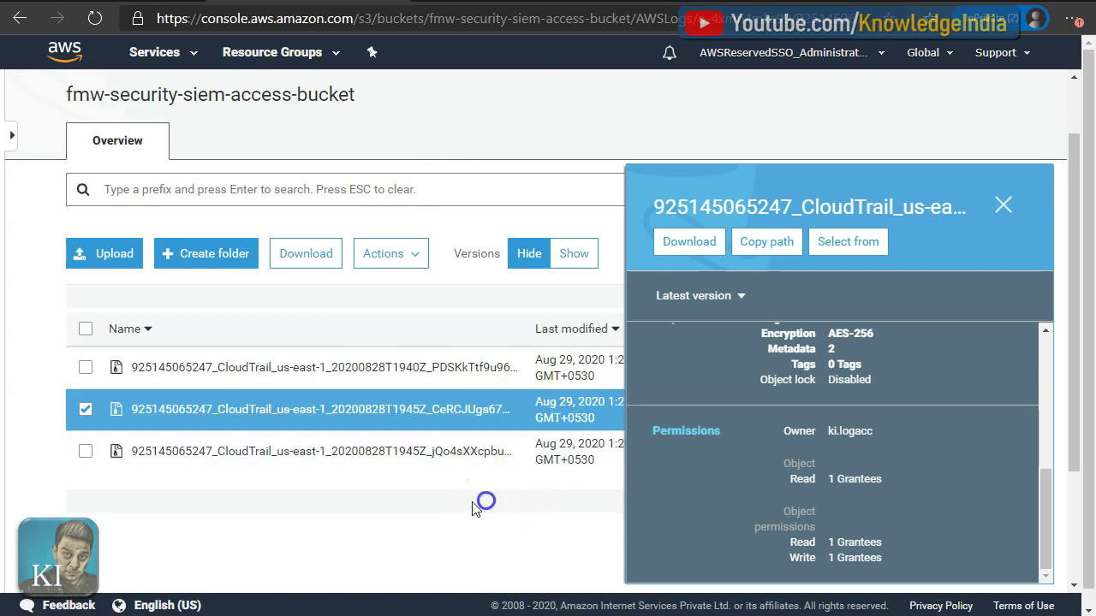
click(999, 206)
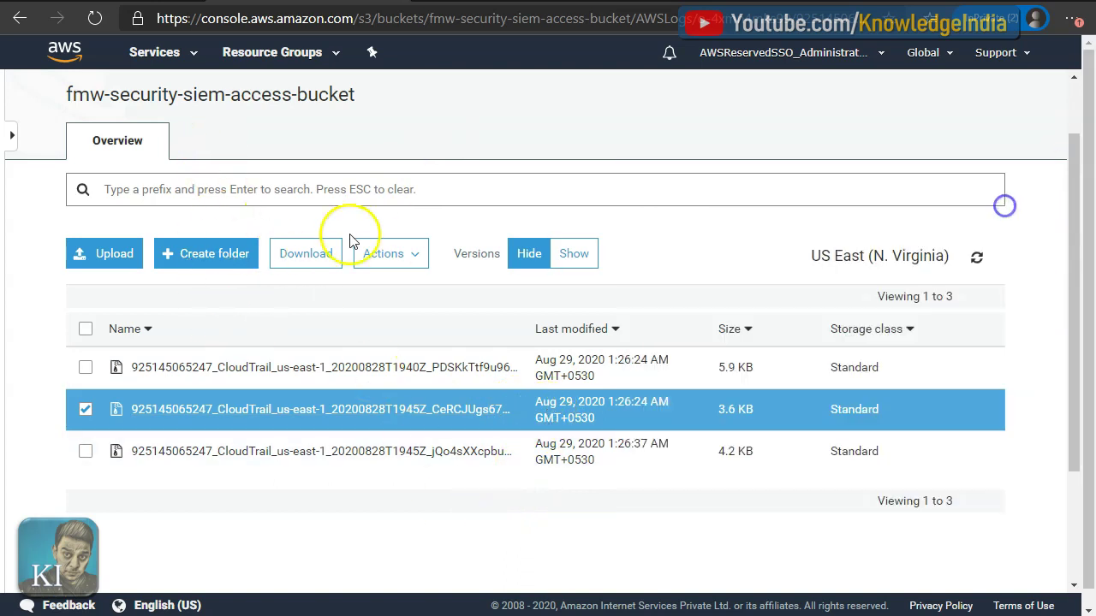
scroll(343, 237, up, 2)
click(274, 99)
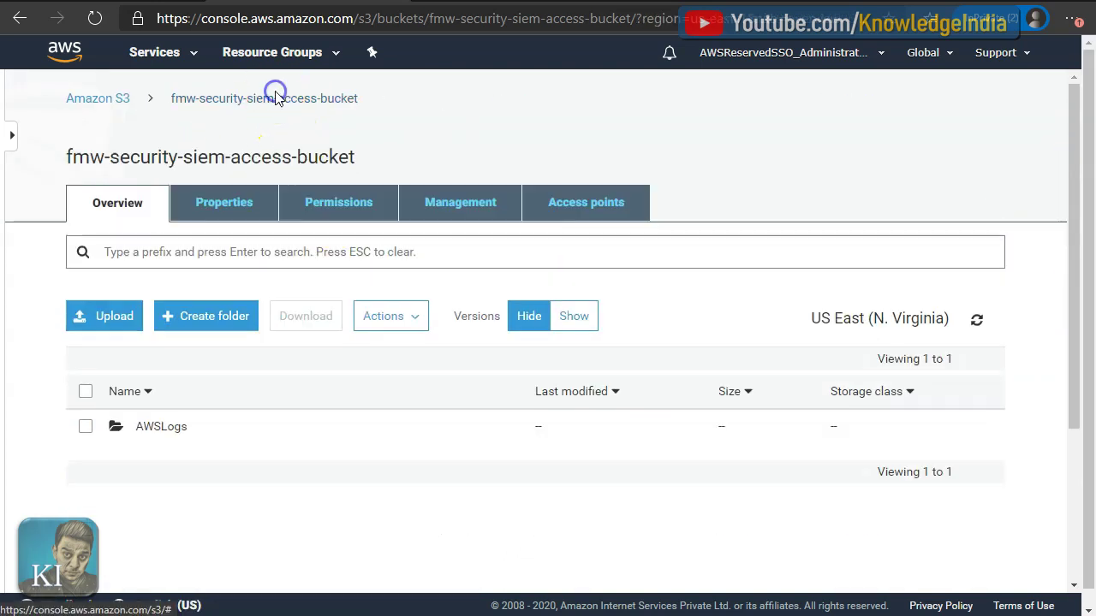
click(364, 206)
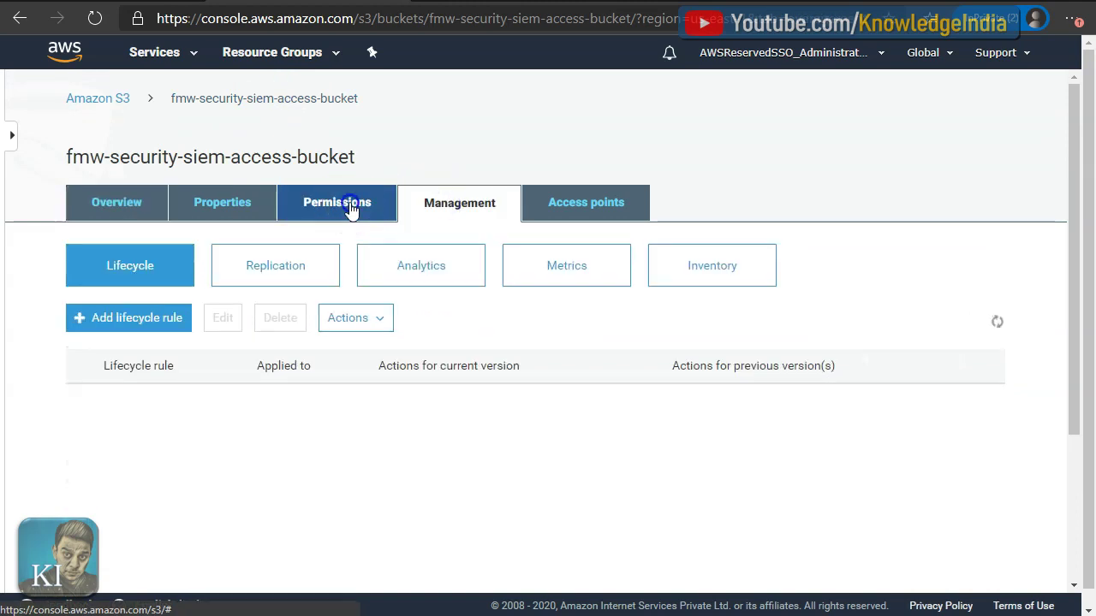
click(423, 270)
scroll(428, 342, down, 3)
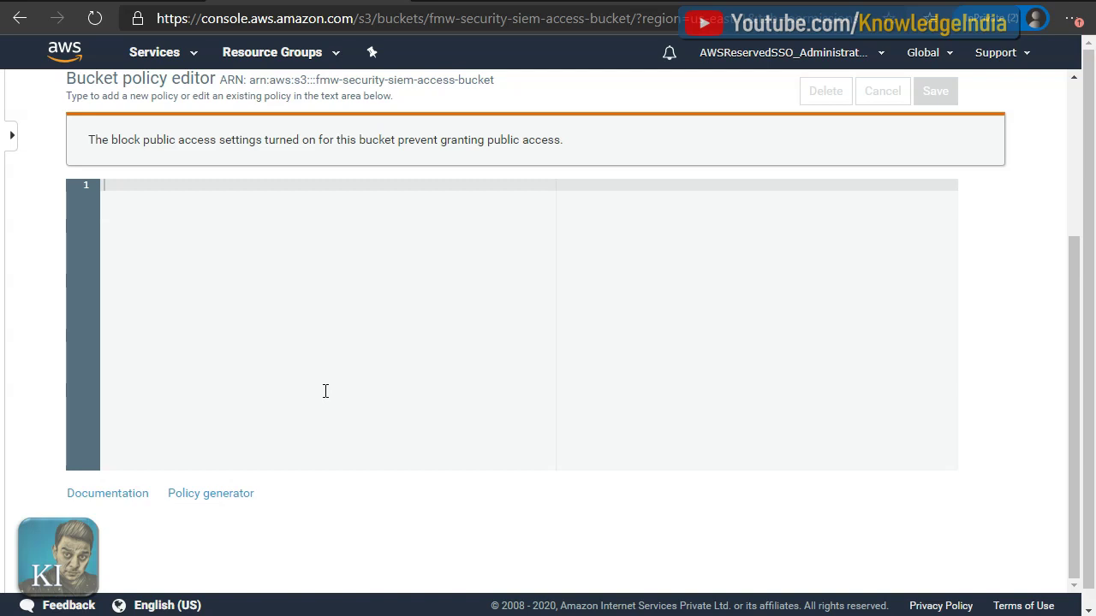
scroll(147, 85, up, 3)
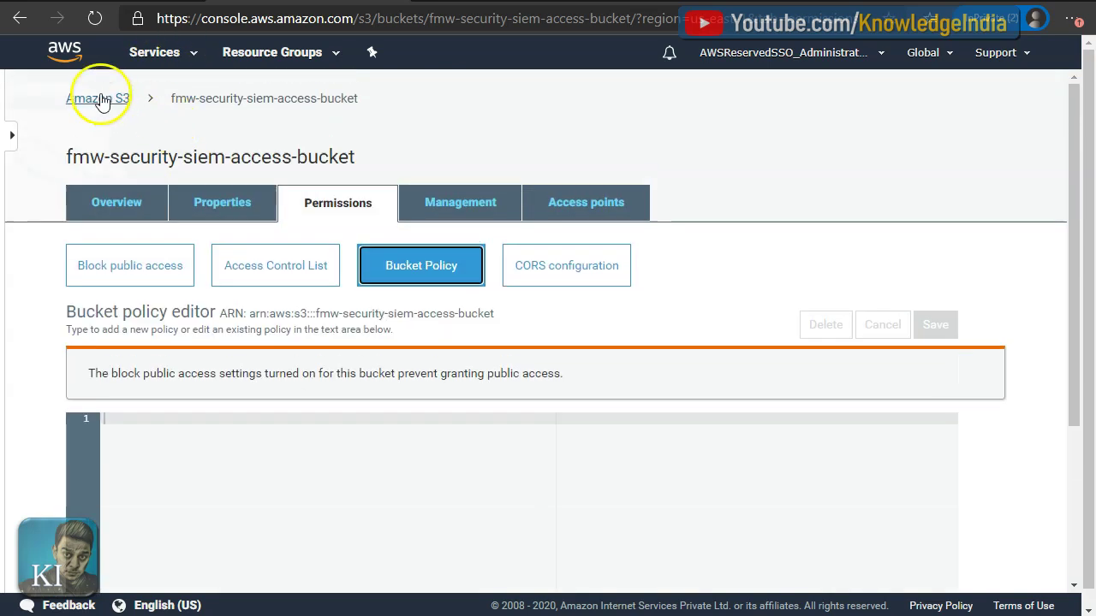
Go back to the S3 bucket list and open the bucket policy of fmw-log-cloudtrail-bucket
click(100, 101)
scroll(362, 499, down, 2)
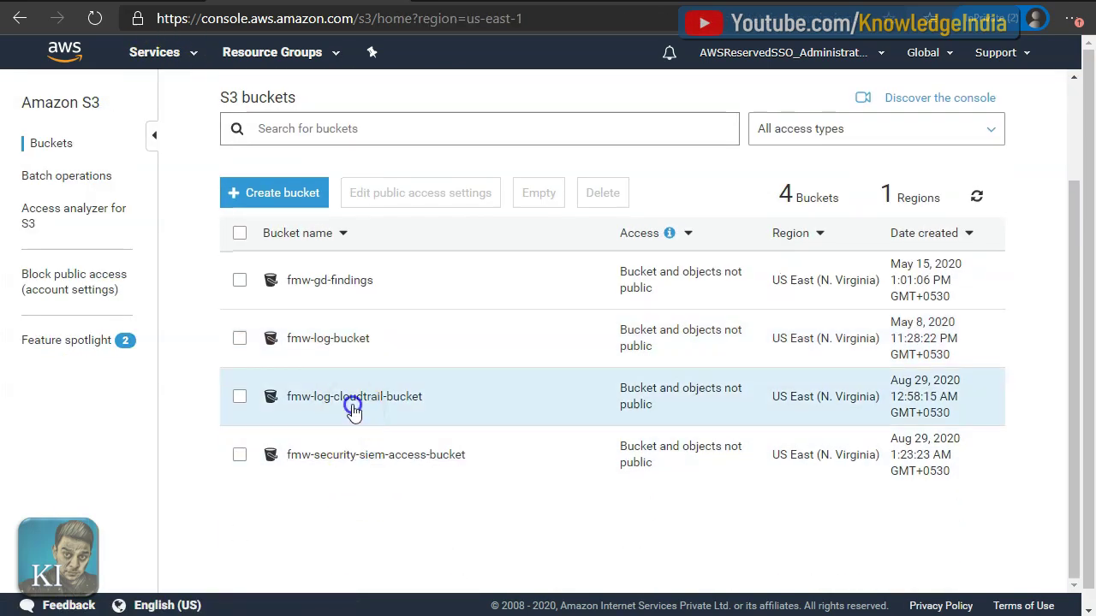
click(352, 410)
click(354, 396)
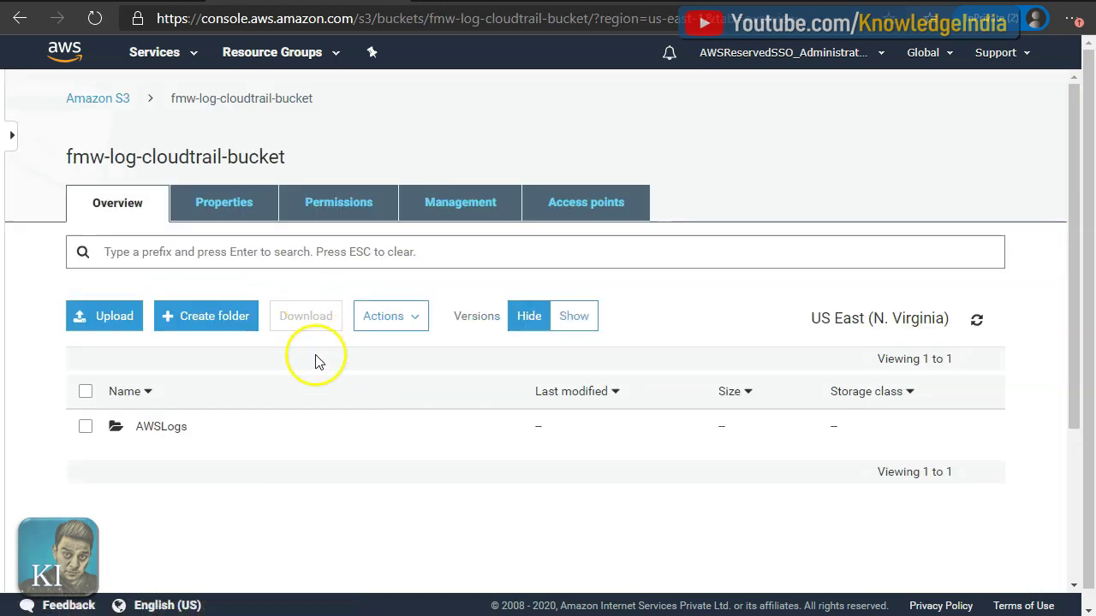
click(347, 210)
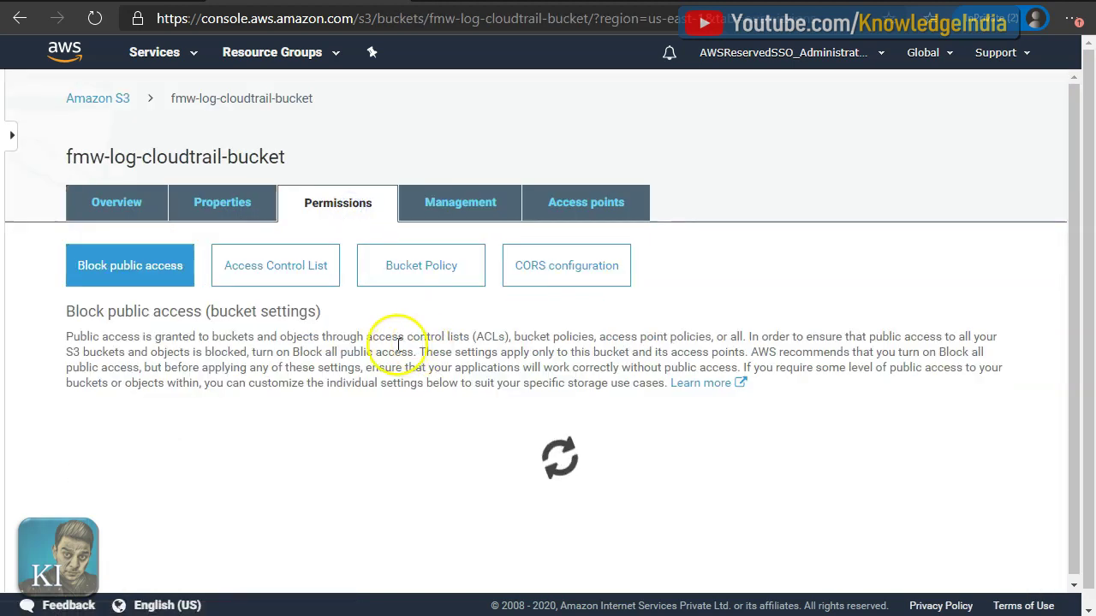
click(420, 265)
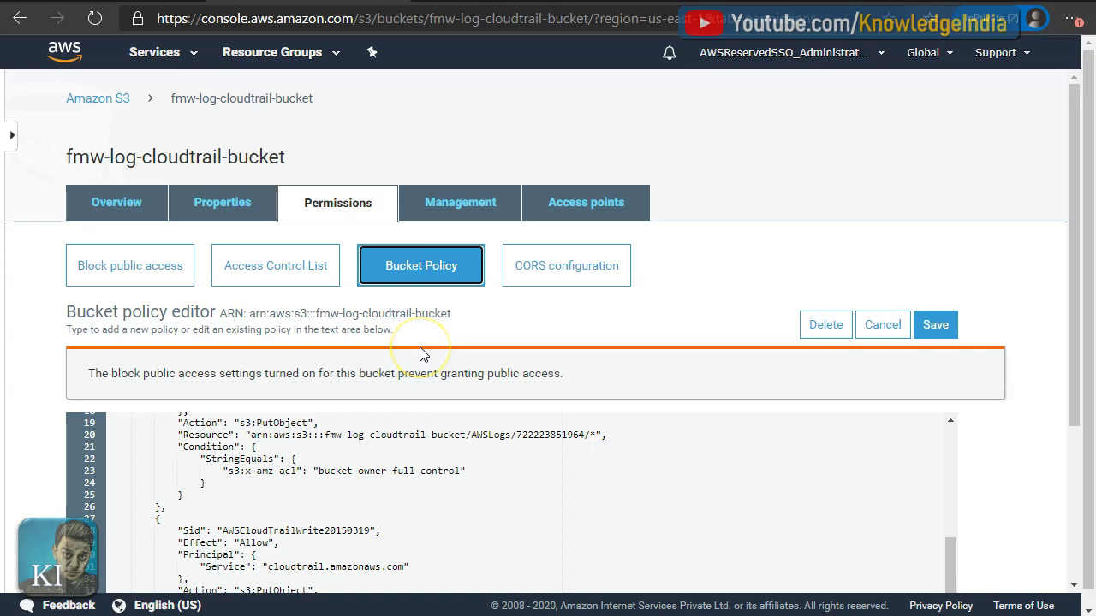